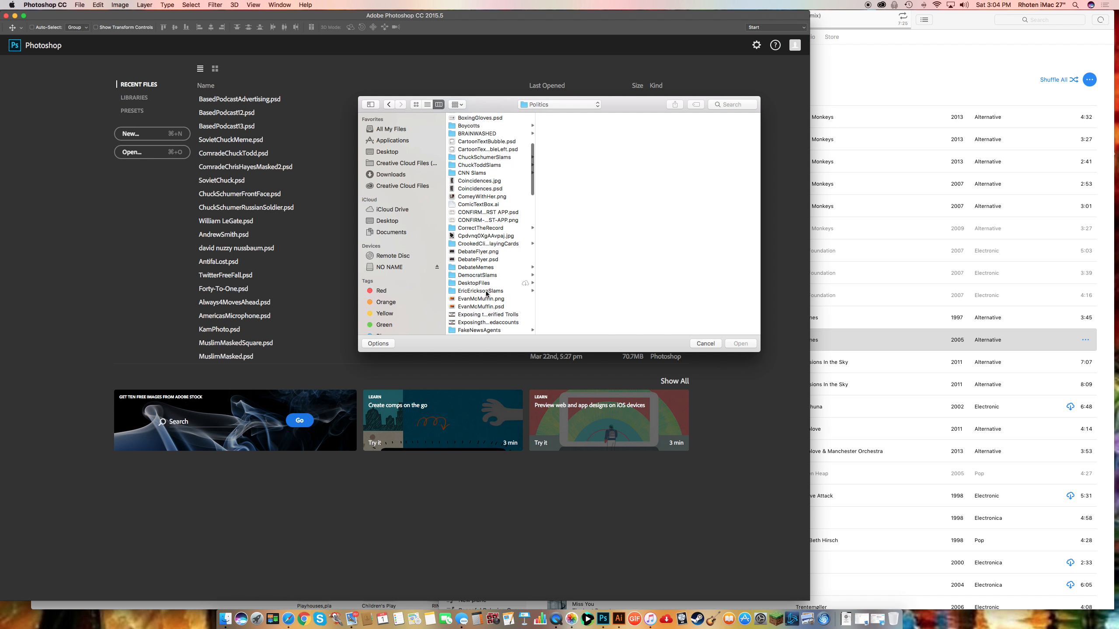
scroll(491, 271, down, 5)
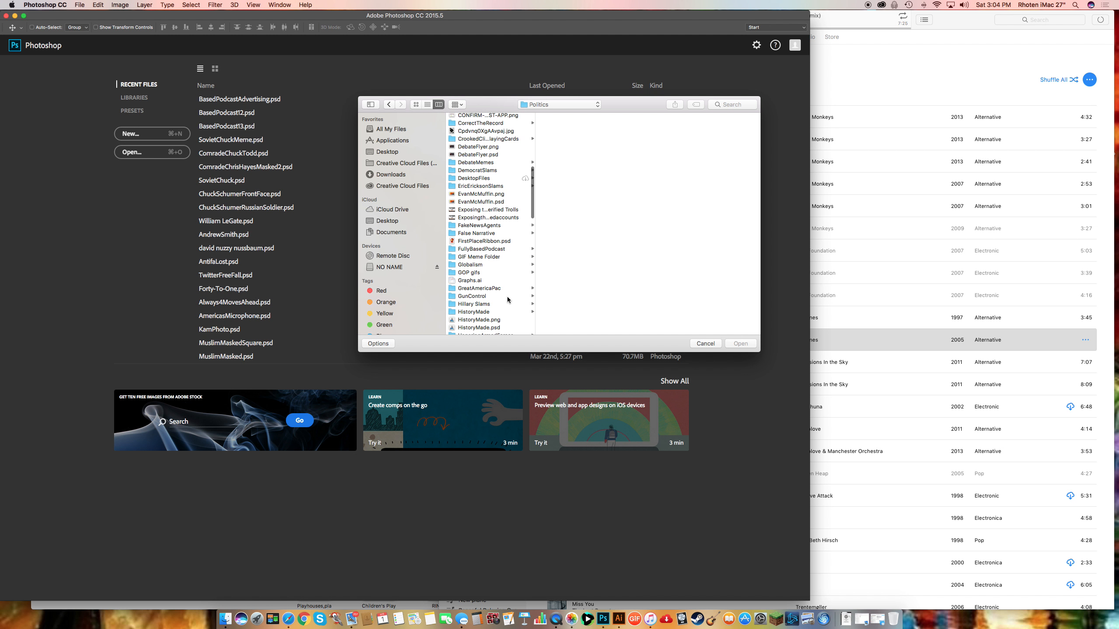
key(XF86AudioRaiseVolume)
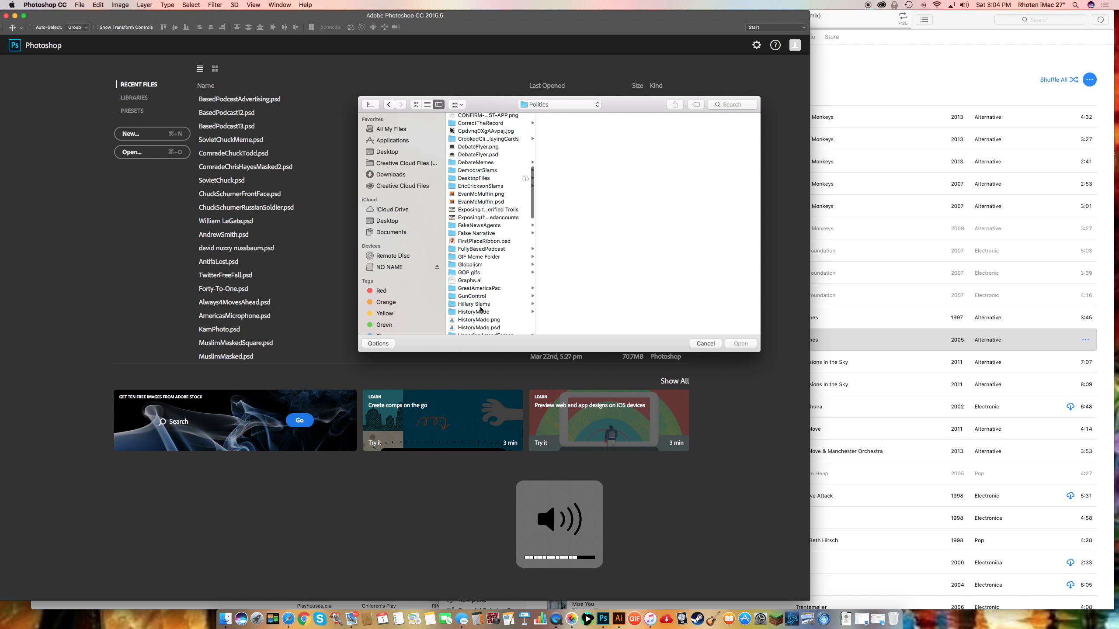
click(480, 304)
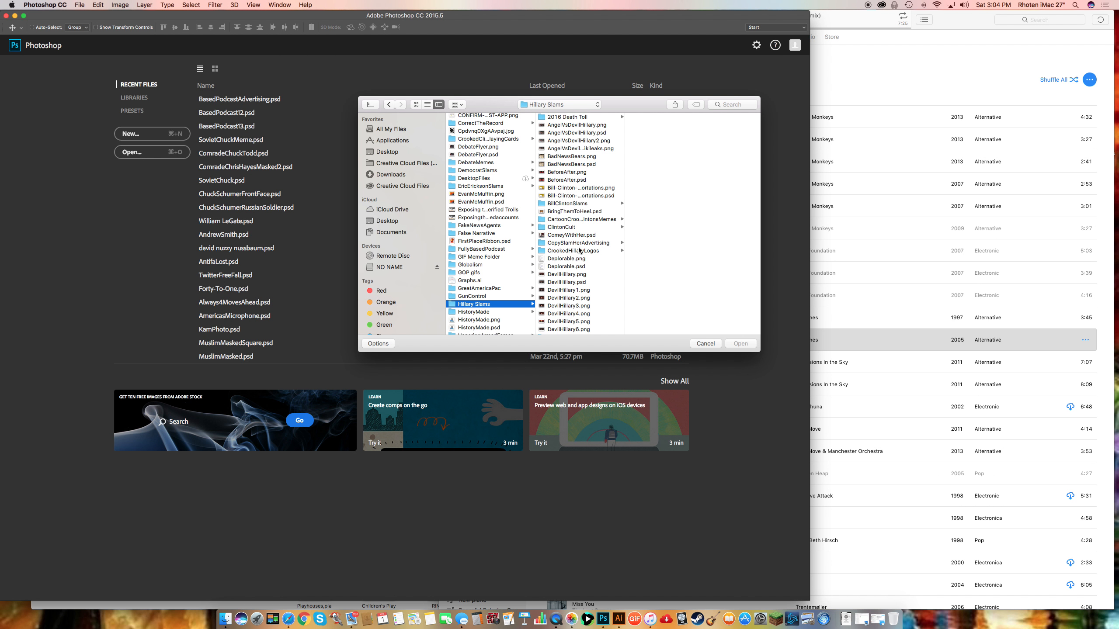
key(Down)
key(Up)
click(568, 220)
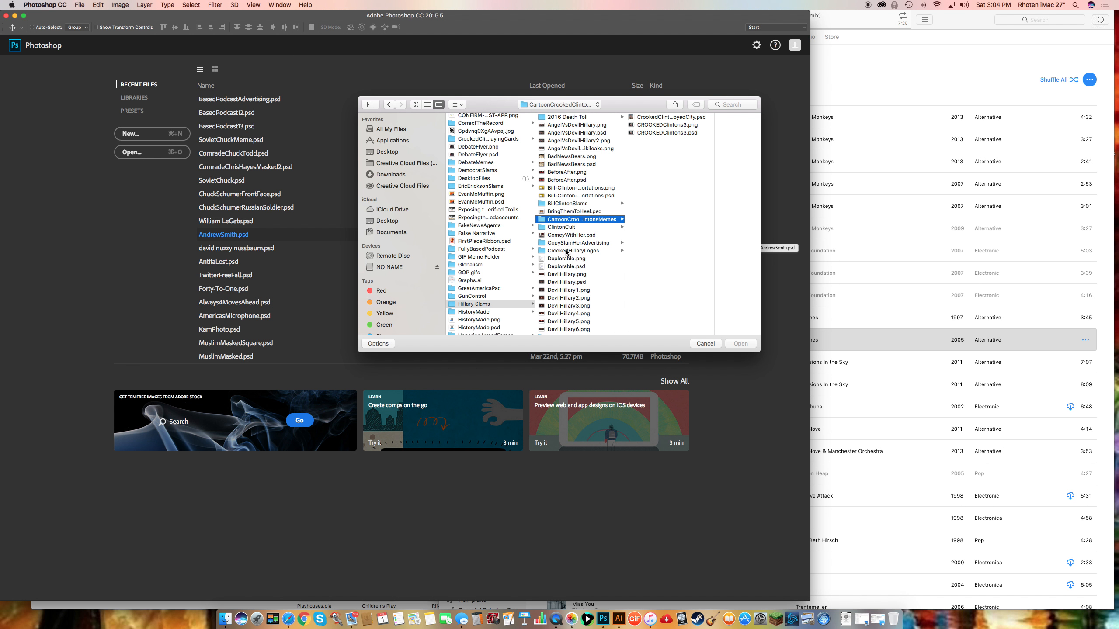
Open CrookedClintonFrontCard.psd from the CrookedClintonPlayingCards folder inside Politics.
scroll(480, 241, up, 6)
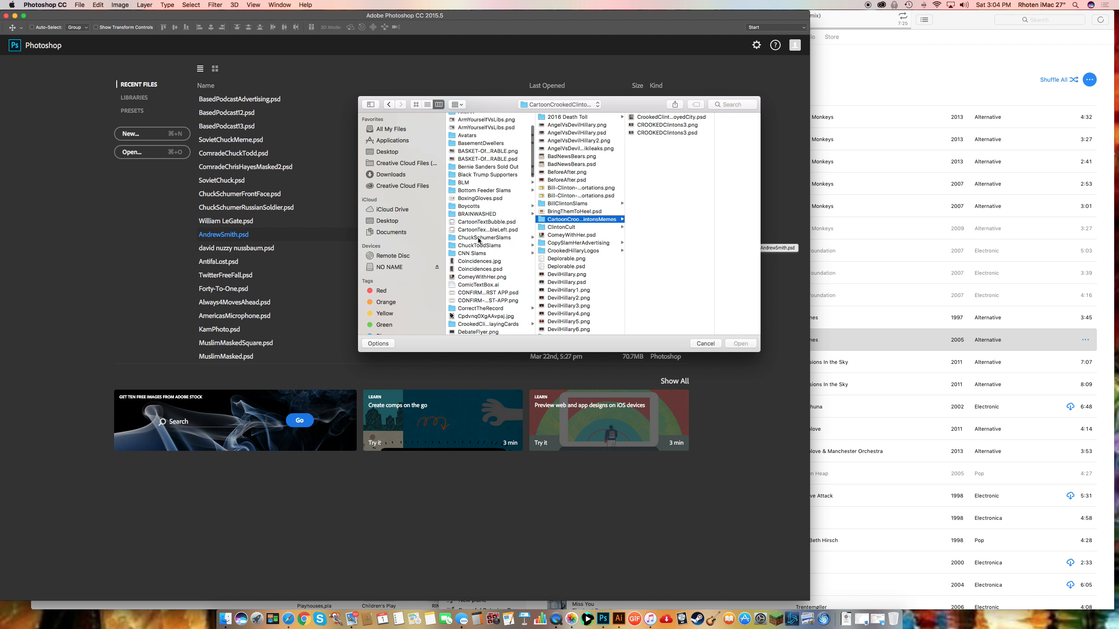
click(479, 274)
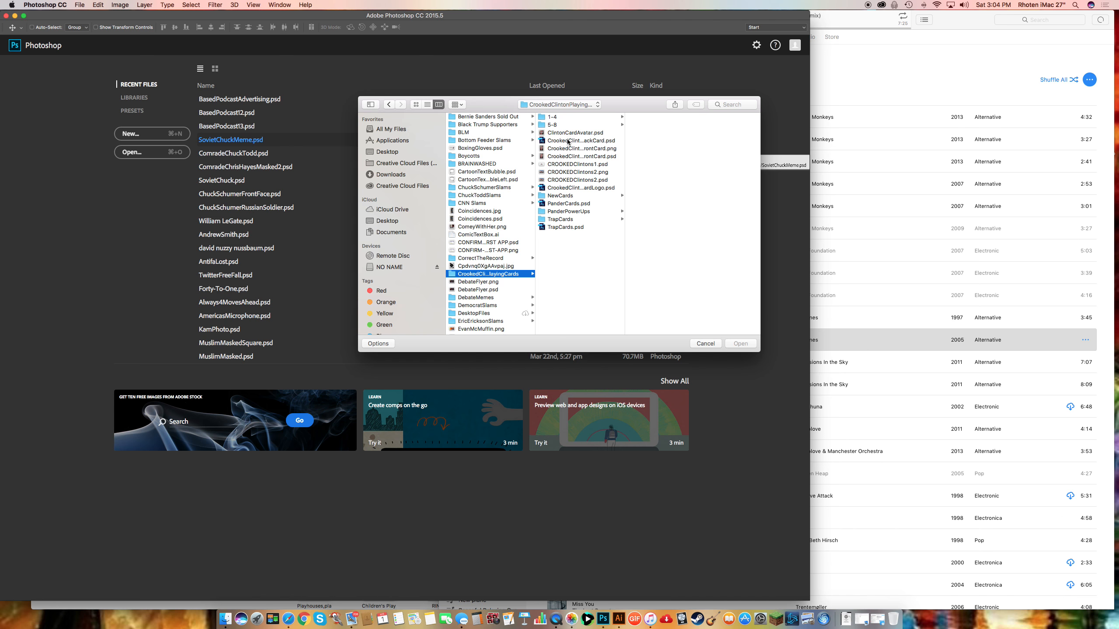
click(568, 140)
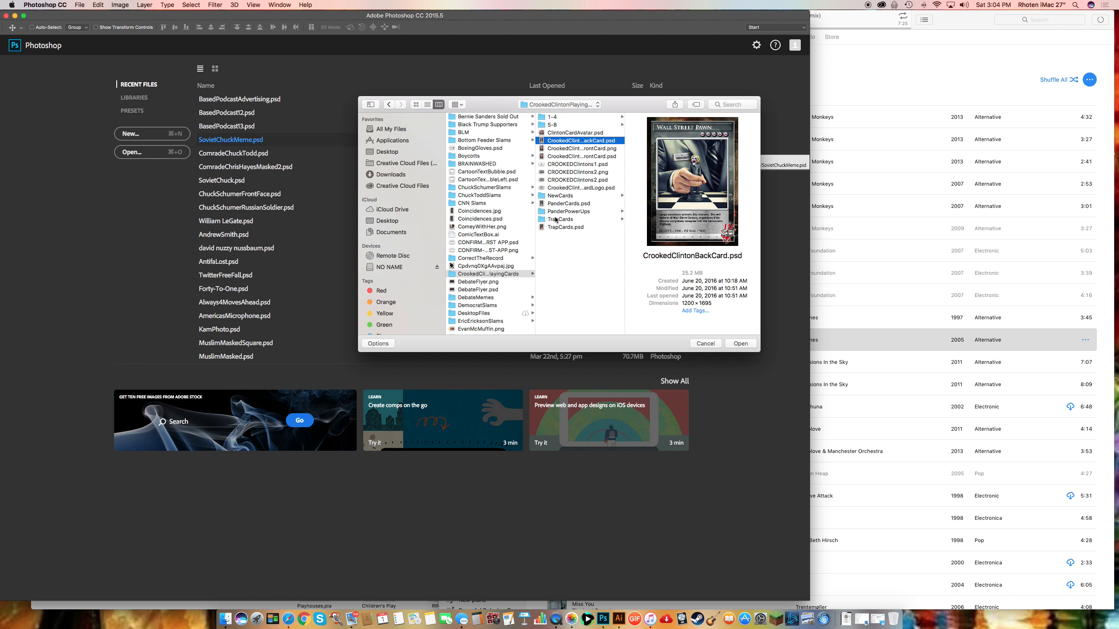
key(Down)
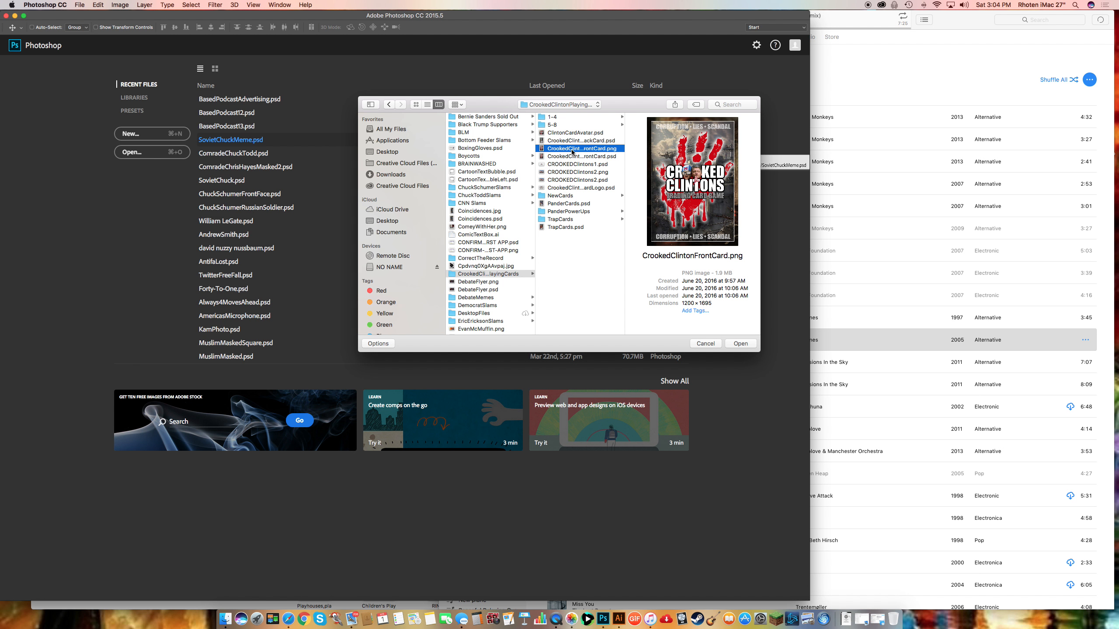
key(Down)
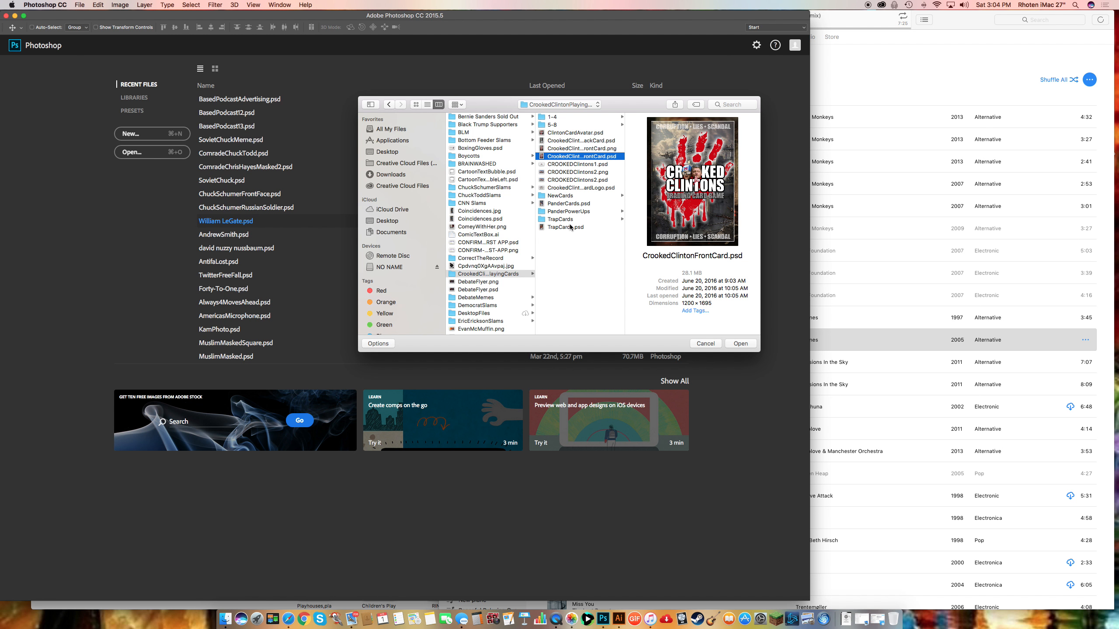
click(744, 348)
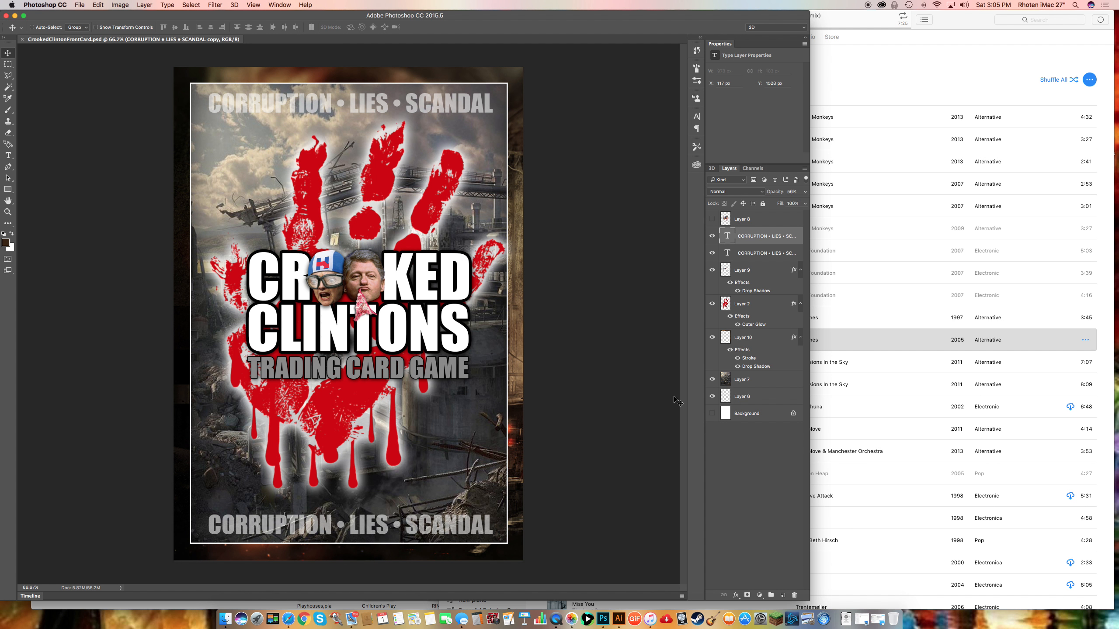
key(XF86AudioRaiseVolume)
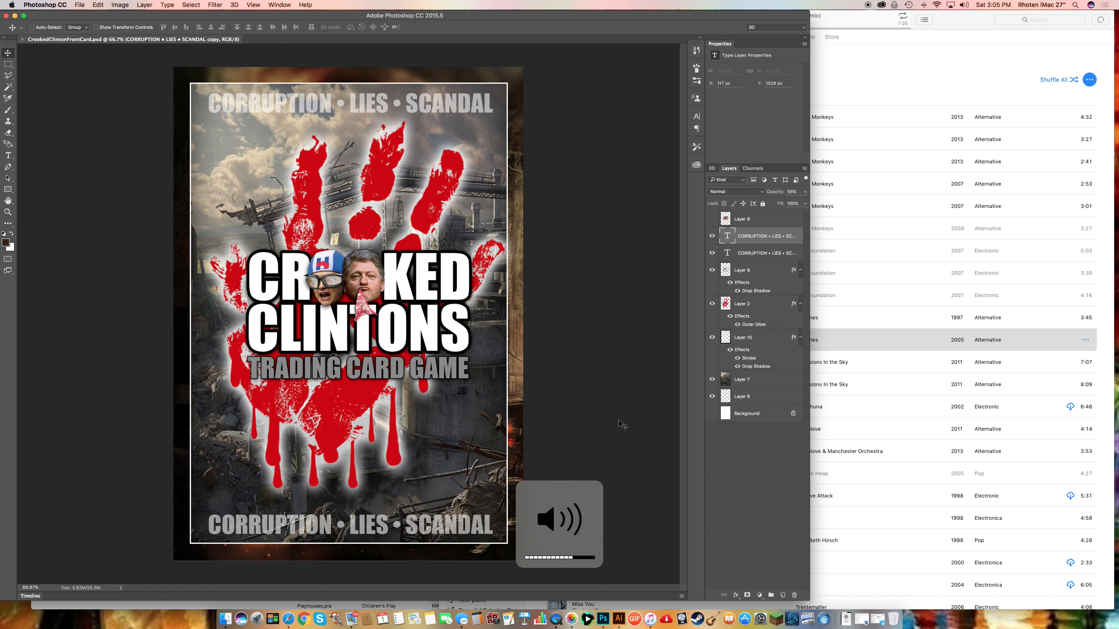
key(XF86AudioLowerVolume)
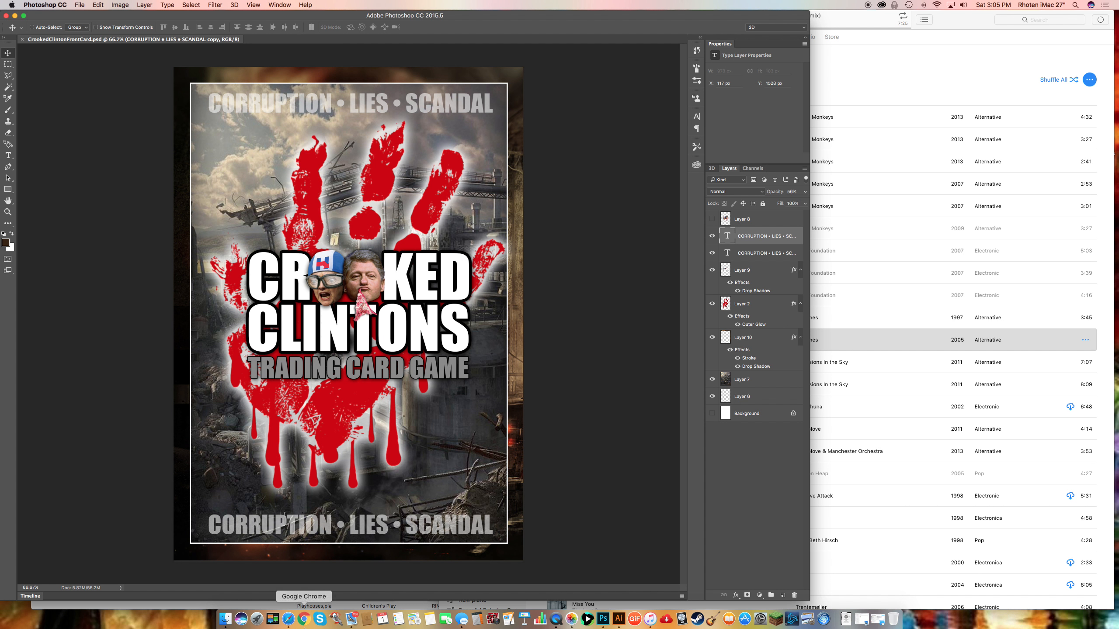
Switch to Safari and search Google Images for "Democrat background".
click(289, 619)
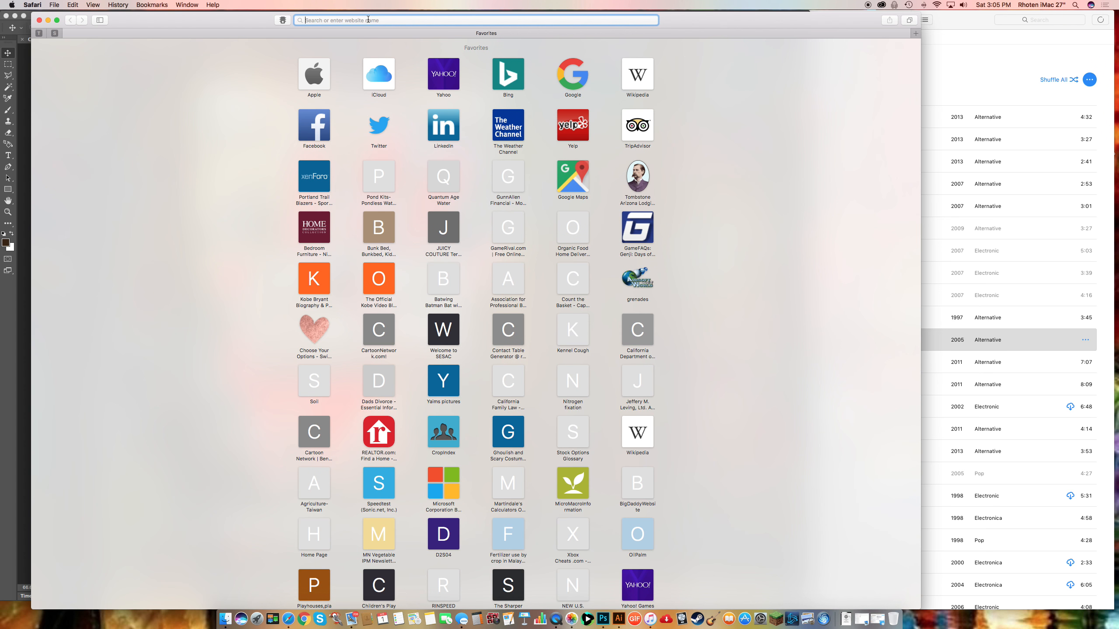
text(Democrate)
key(BackSpace)
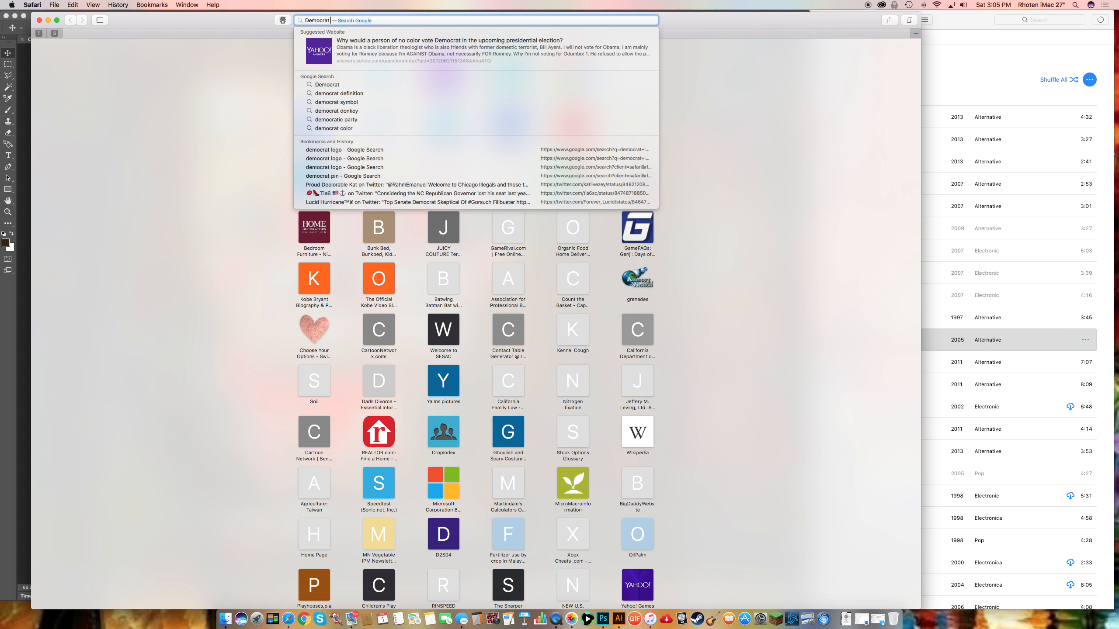
text(background)
key(Return)
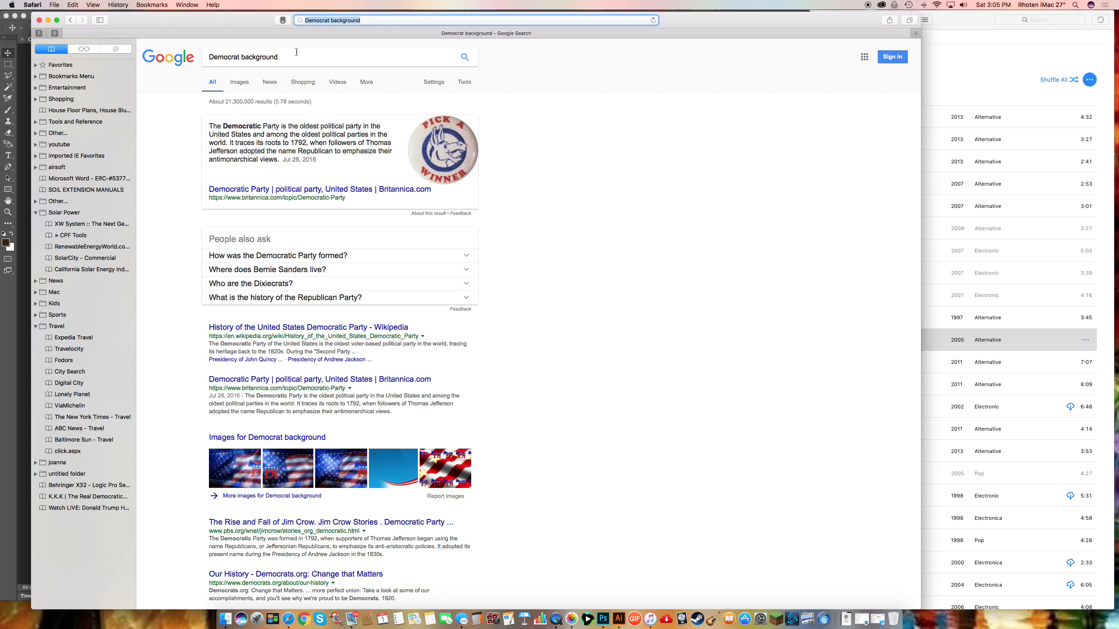
click(240, 83)
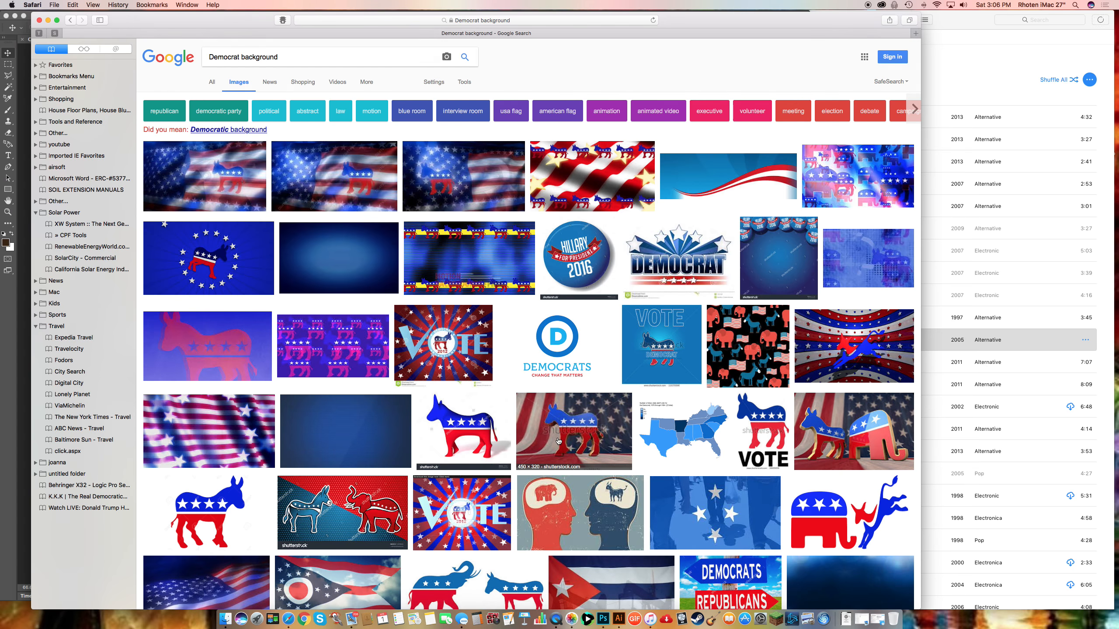
Find the red and blue elephant and donkey clipart, open it at full size and copy the image.
scroll(467, 430, down, 7)
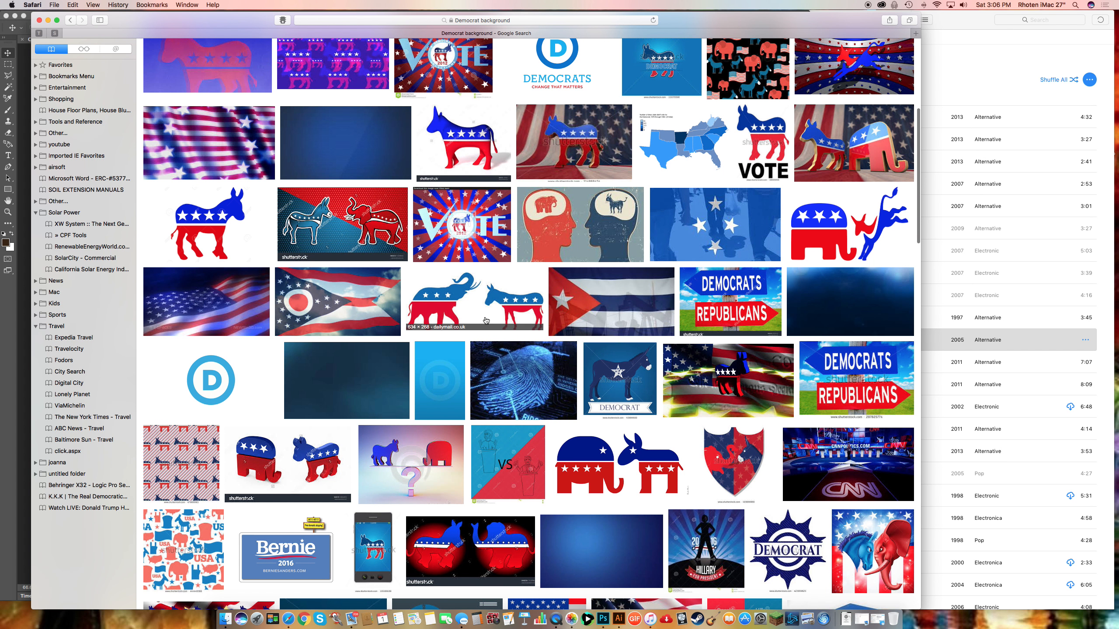
click(647, 471)
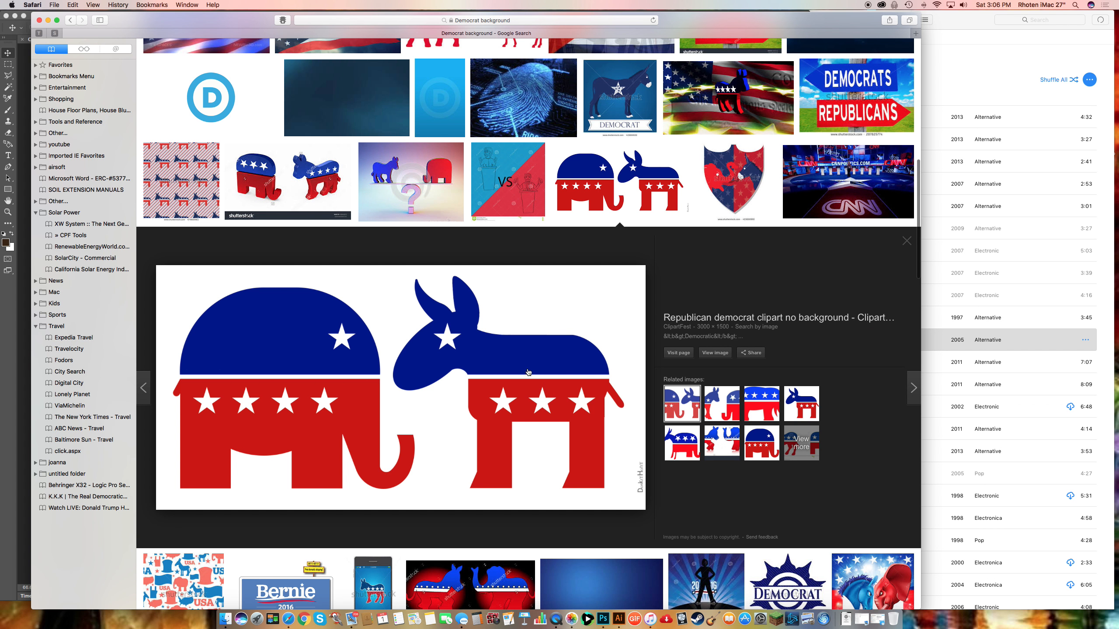
click(717, 355)
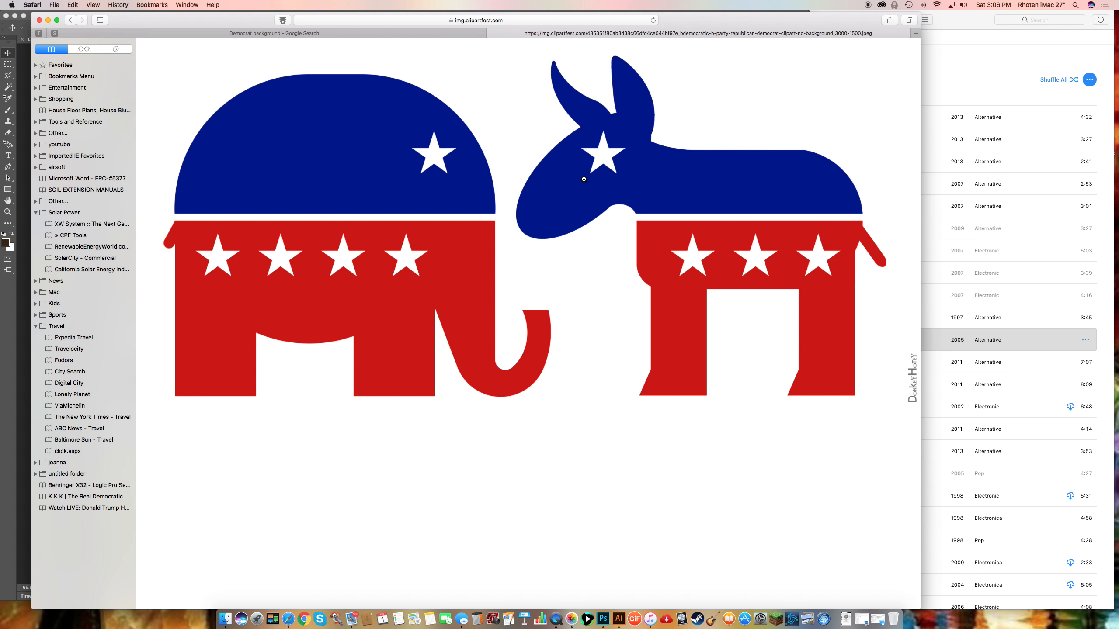
right_click(584, 200)
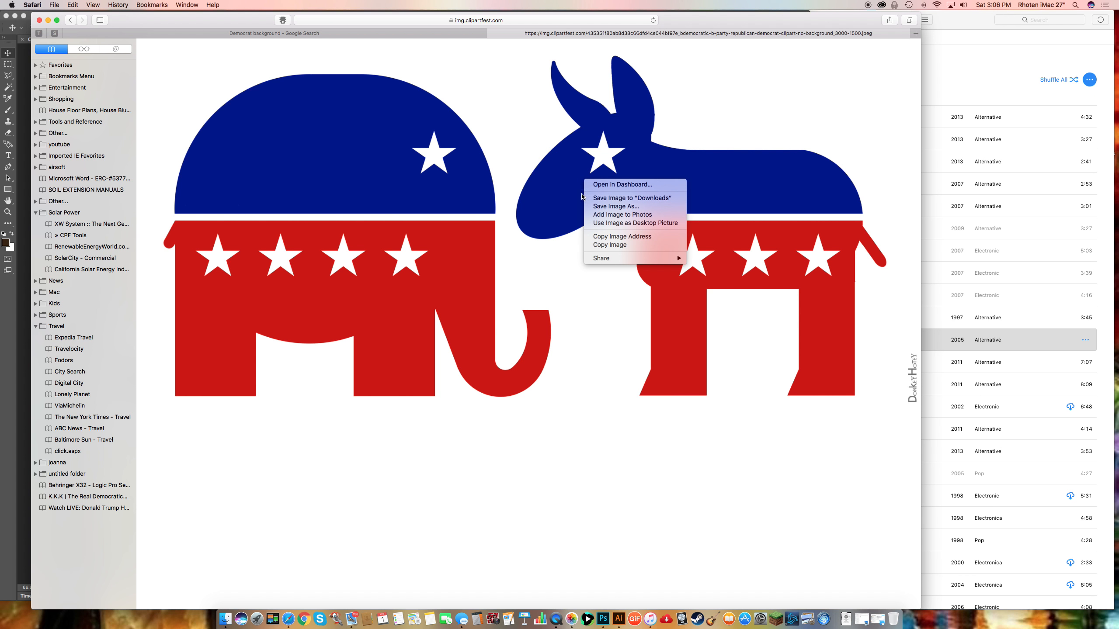
click(629, 246)
Switch back to Photoshop and paste the copied clipart as a new layer above the topmost layer, Layer 8.
click(29, 409)
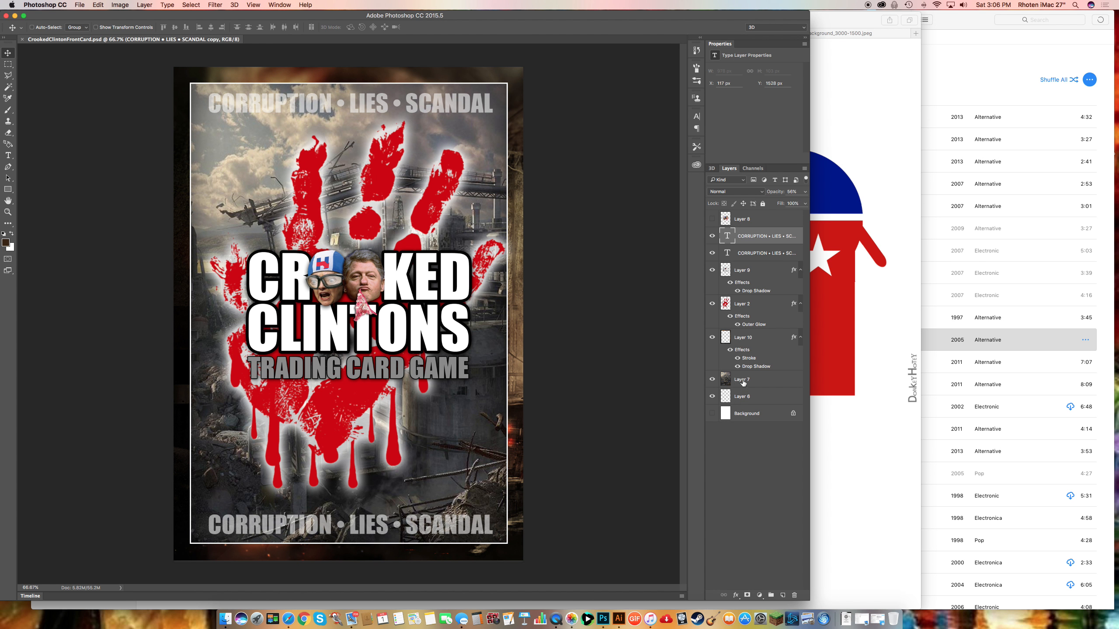
click(747, 219)
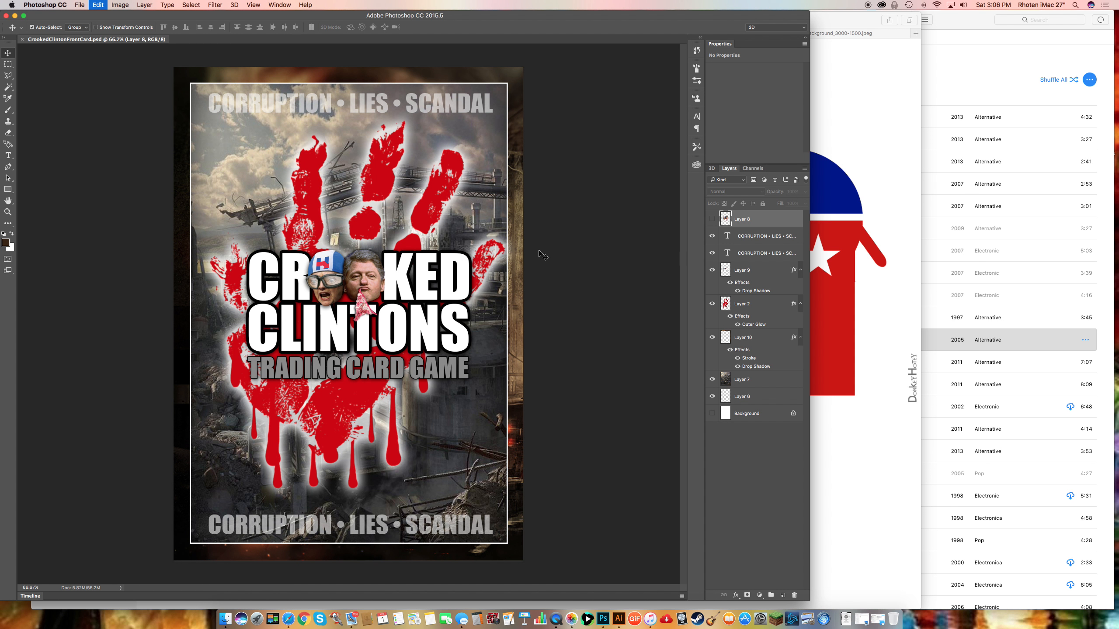
key(super+v)
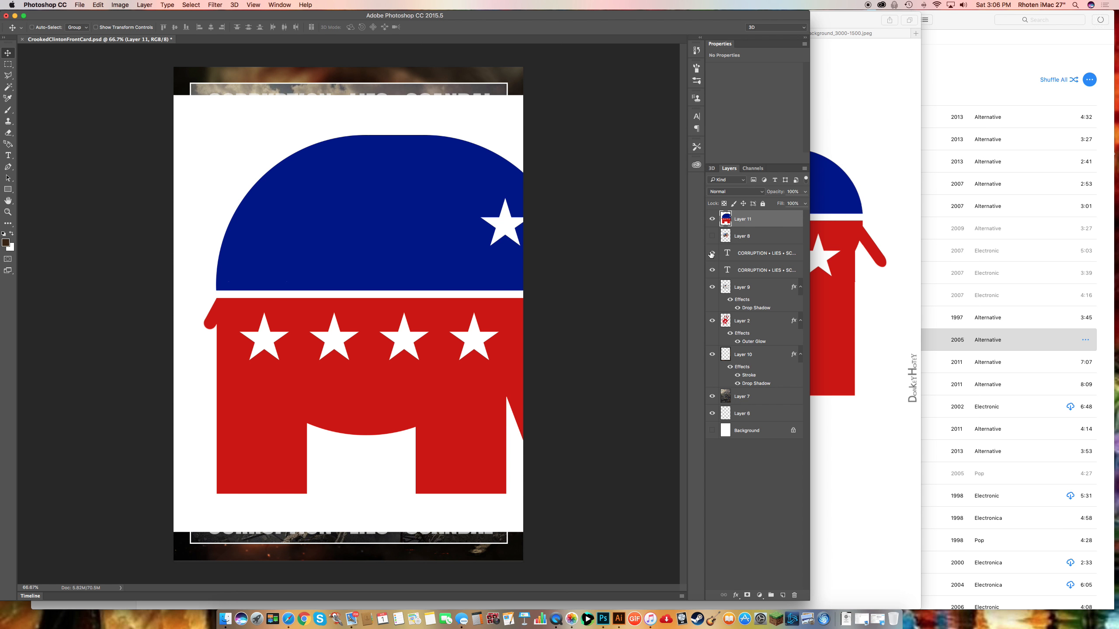
Hide Layer 9 and Layer 2, which hold the card's logo and red handprint, while keeping Layer 10 shown.
click(712, 321)
click(712, 355)
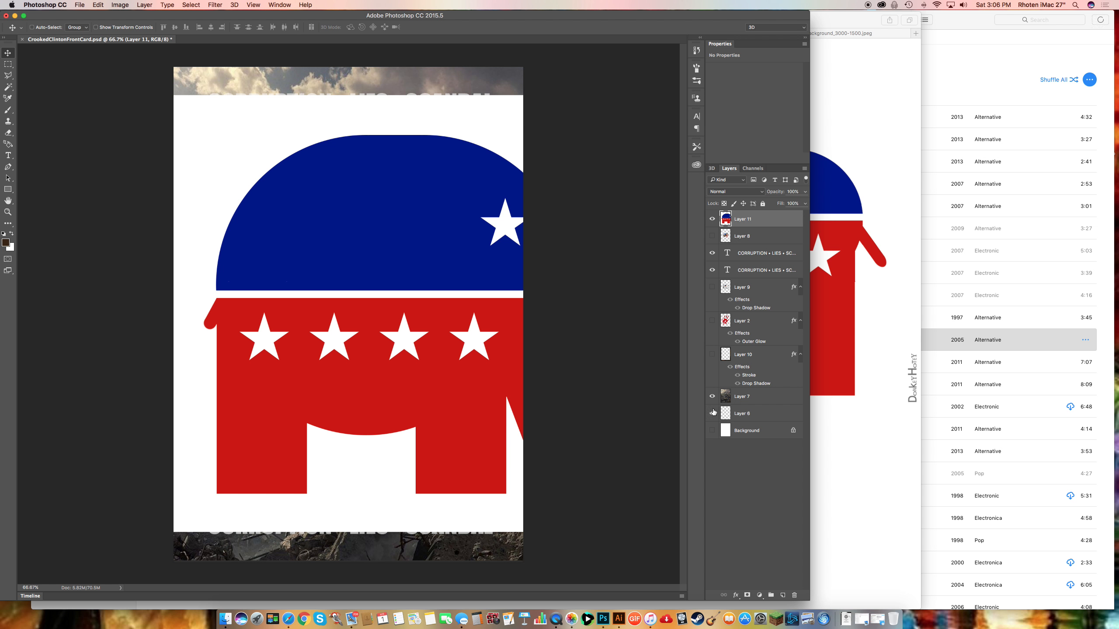
click(712, 355)
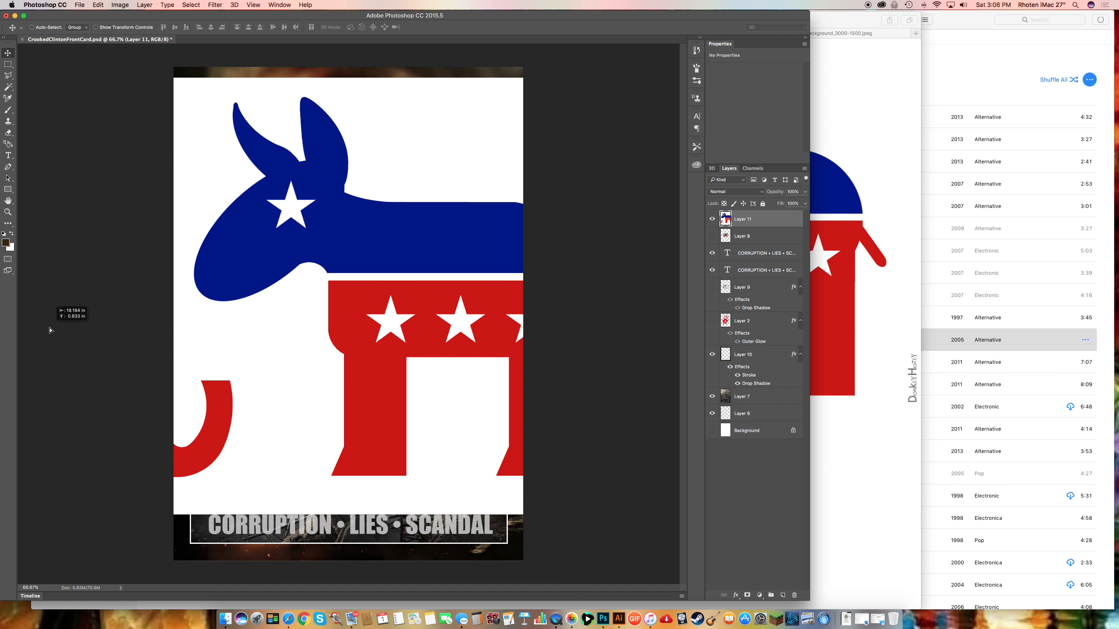
Scale the pasted clipart to about 65% and position it so the donkey lies over the middle of the card.
key(ctrl+t)
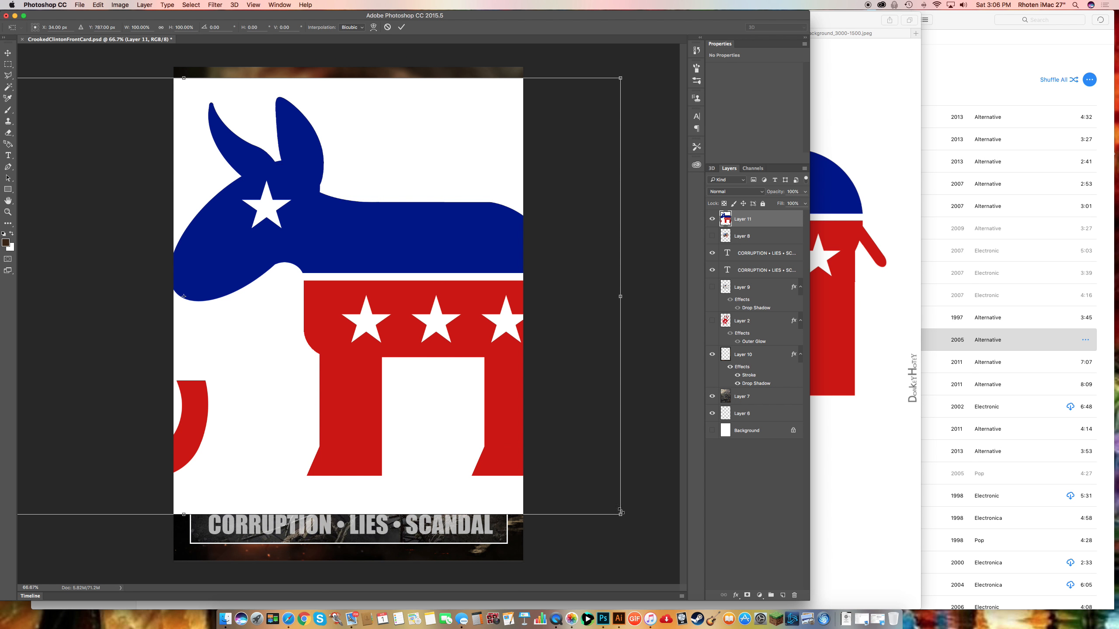
drag(621, 516, 336, 468)
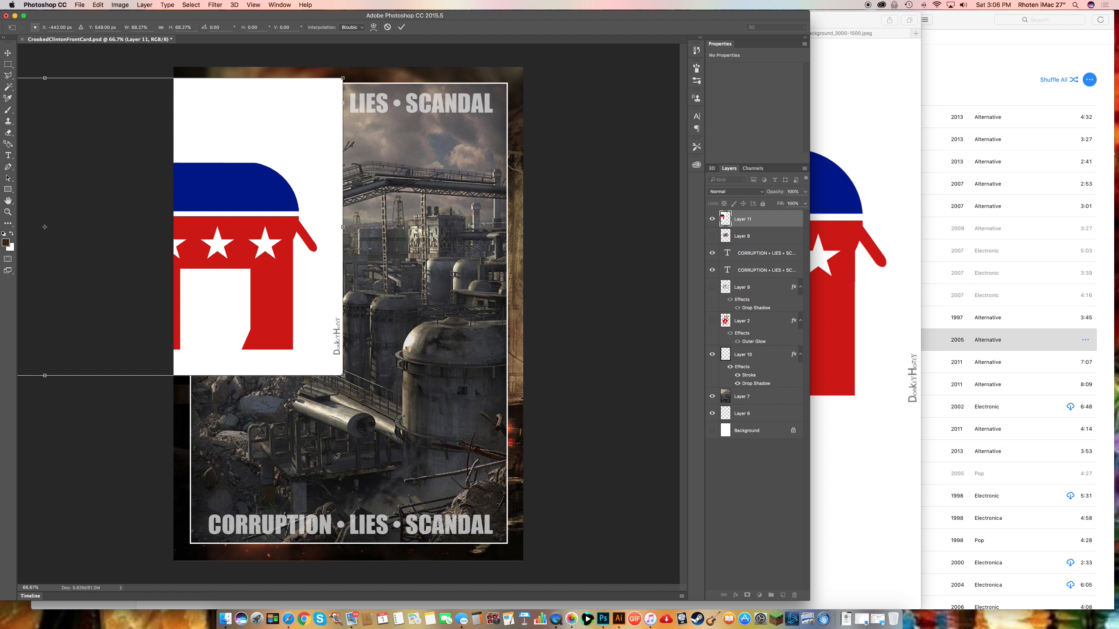
drag(263, 230, 428, 307)
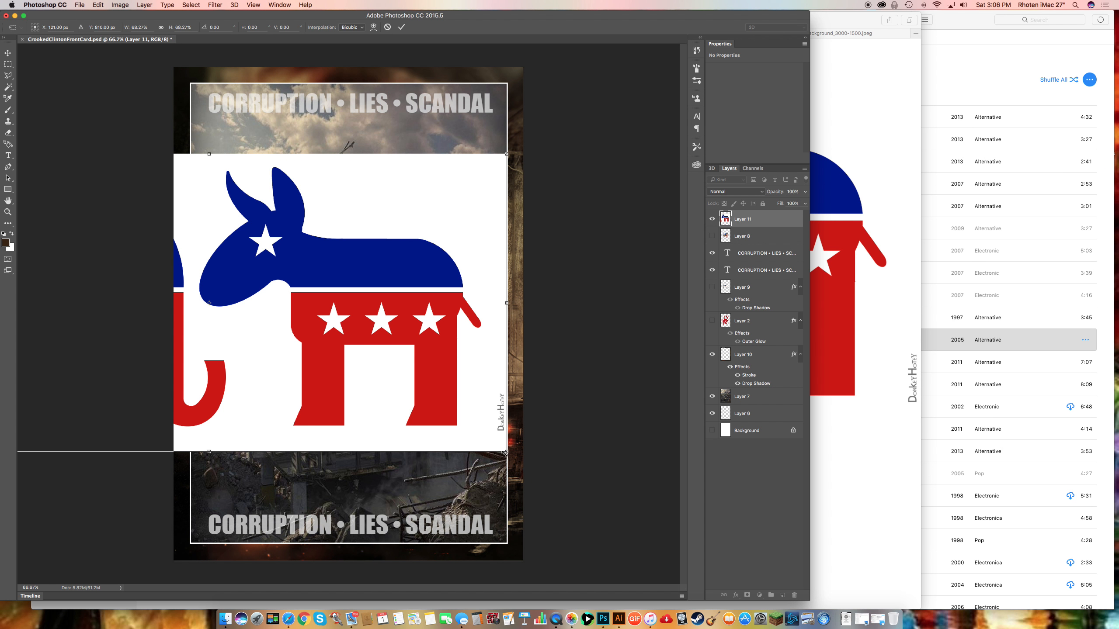
drag(506, 453, 476, 436)
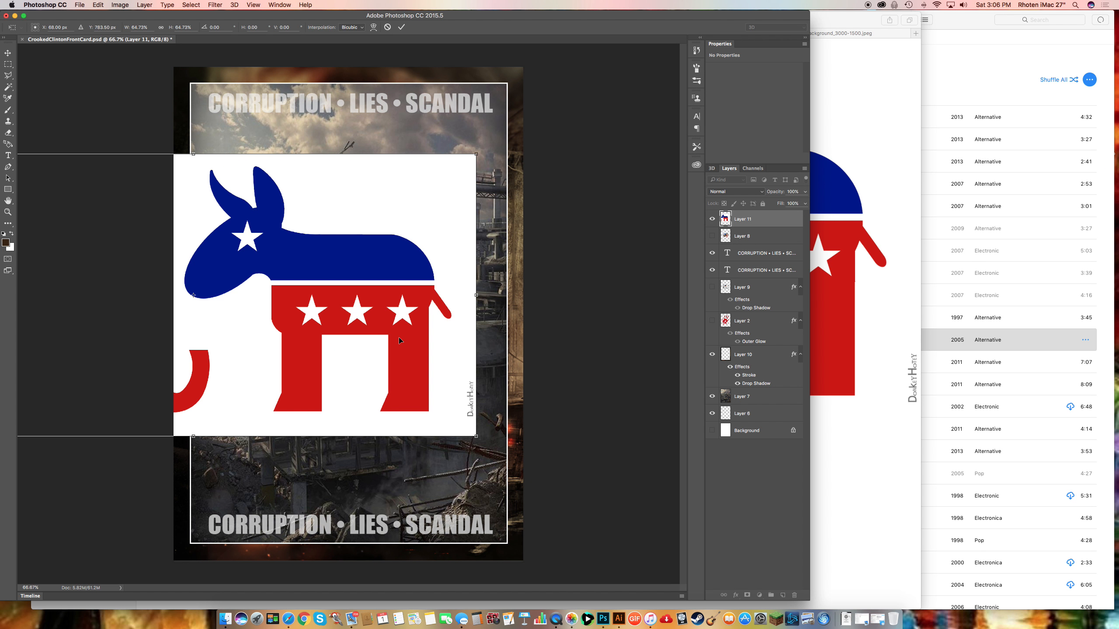
key(Return)
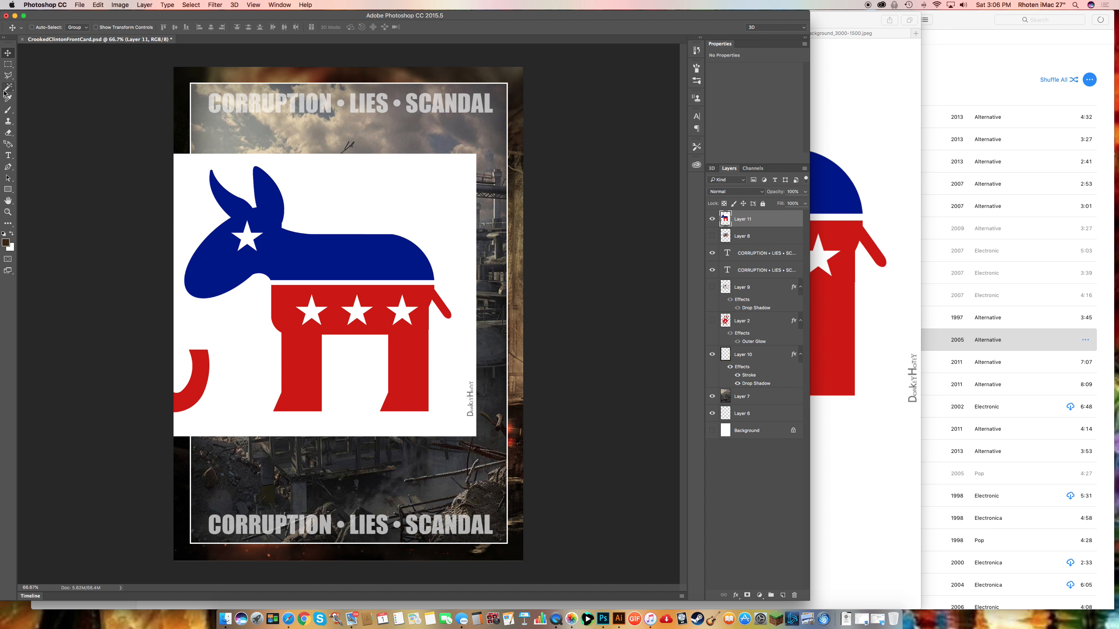
Select the donkey's blue and red areas with the Magic Wand, copy them to a new layer and hide the original clipart layer.
click(9, 87)
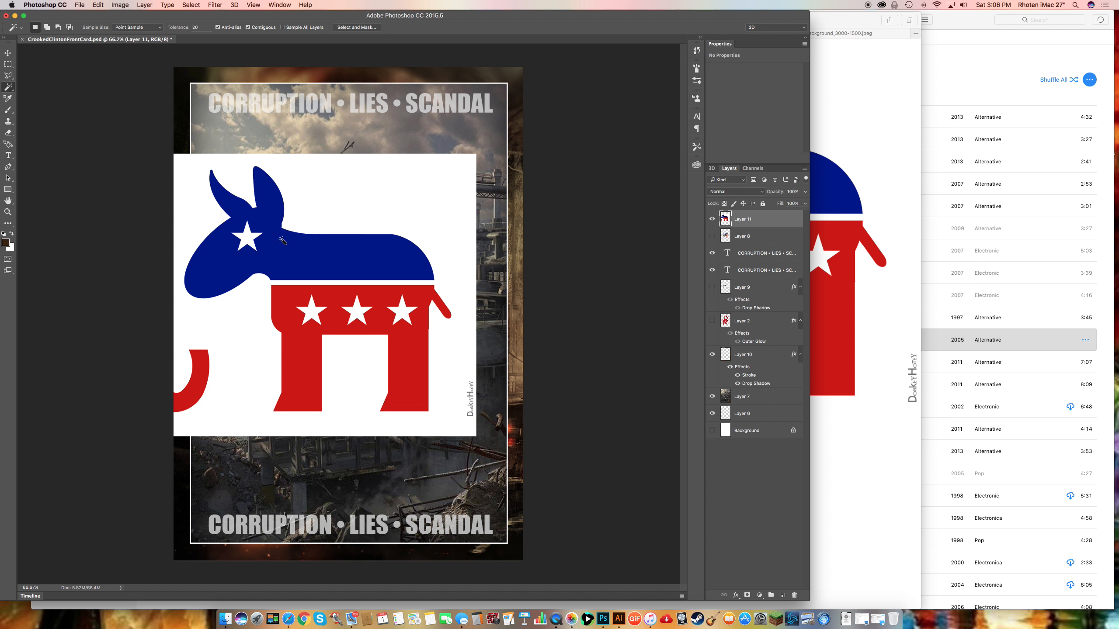
shift+click(335, 300)
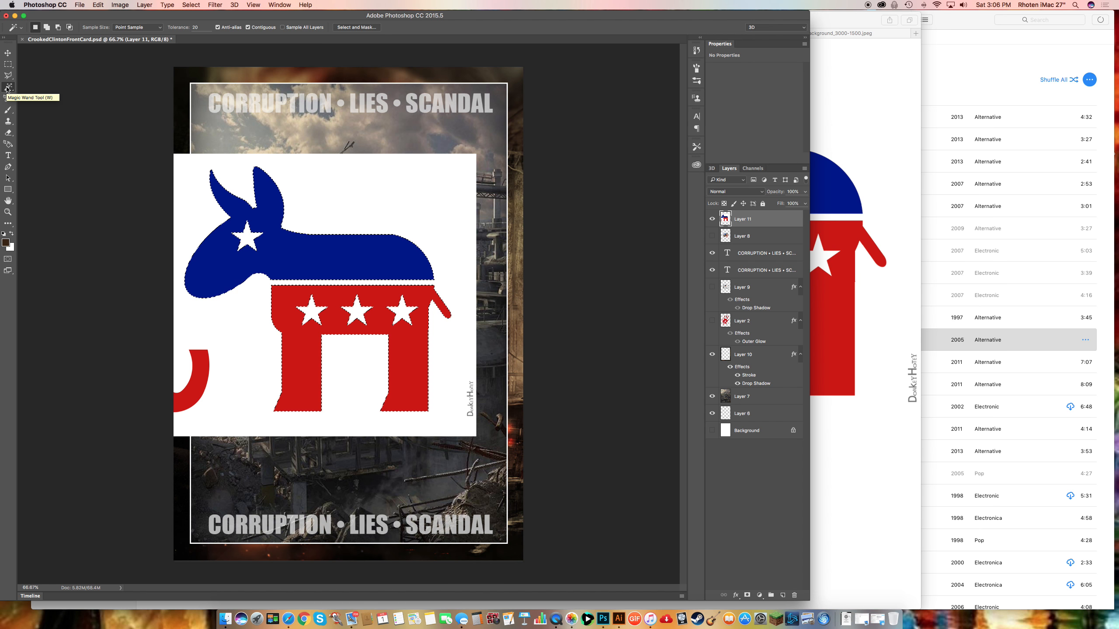
key(XF86AudioLowerVolume)
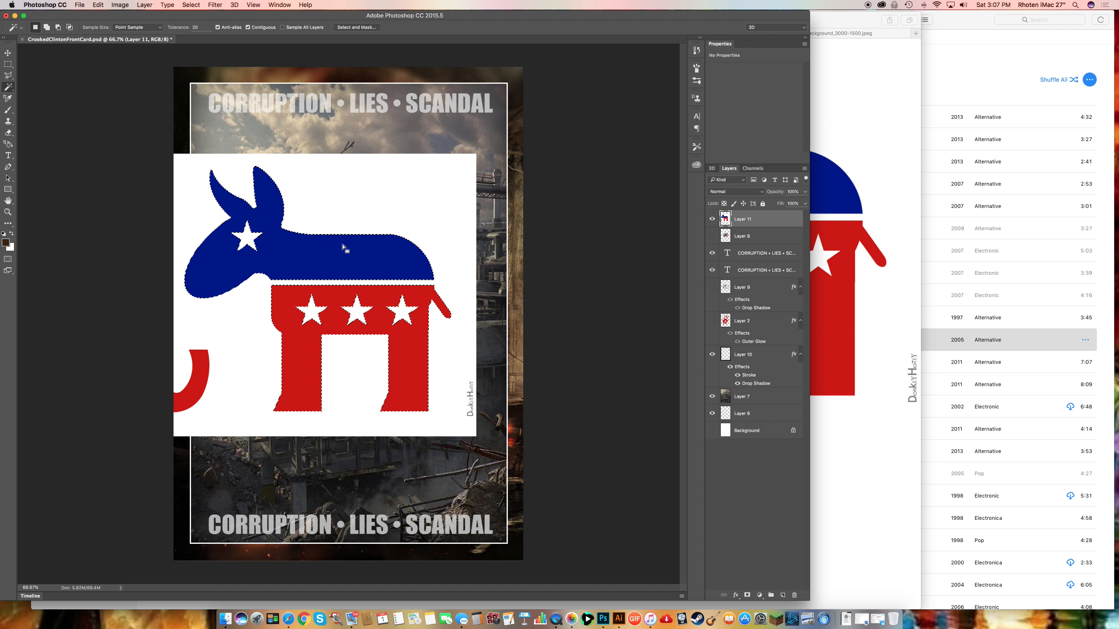
key(super+j)
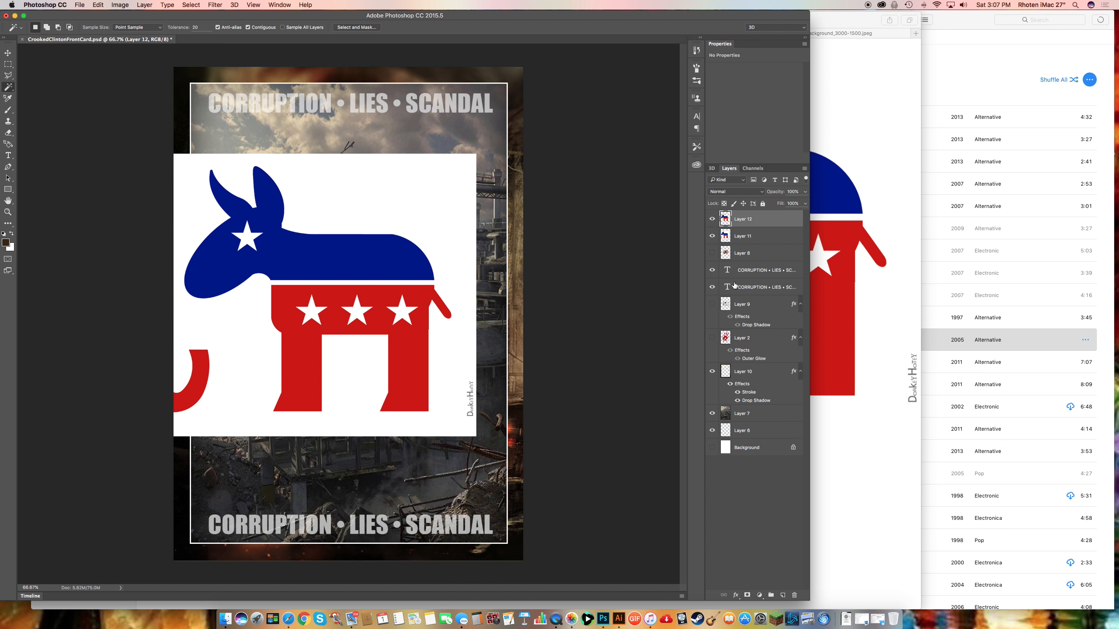
click(712, 237)
Shrink the cut-out donkey to roughly a third of its size and place it just above the middle of the card.
click(8, 53)
drag(304, 282, 337, 294)
key(super+t)
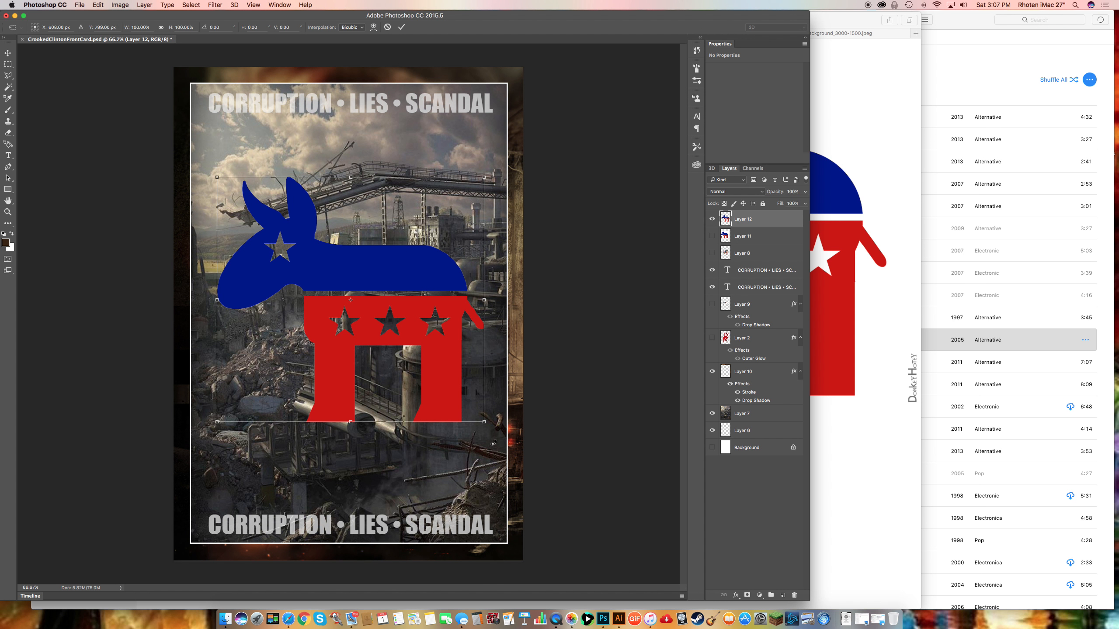
drag(483, 422, 397, 282)
key(Return)
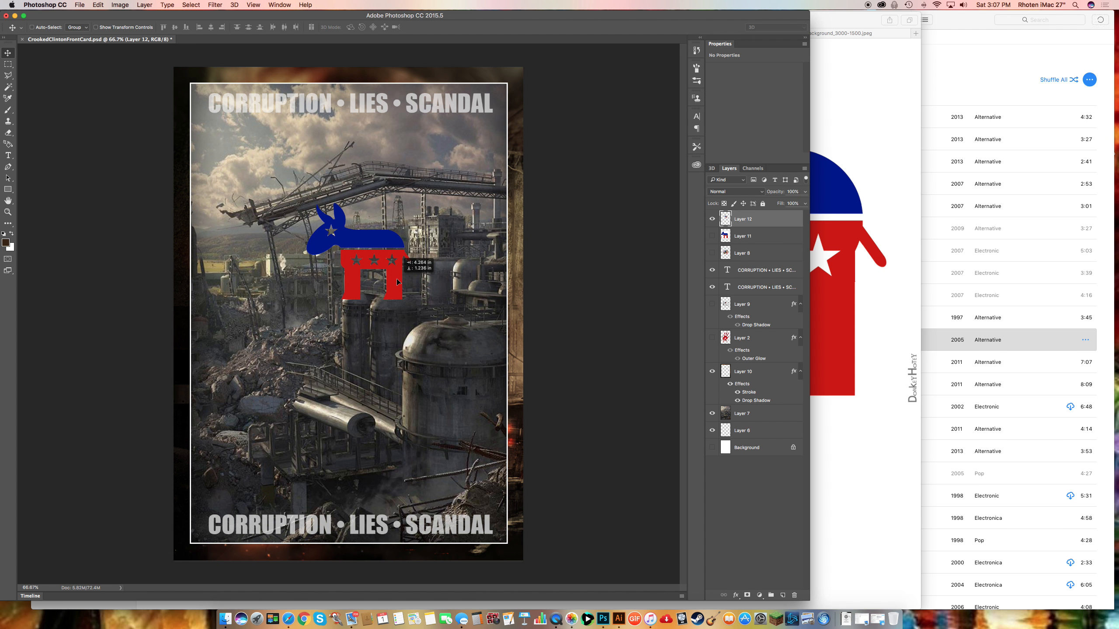
drag(397, 282, 390, 291)
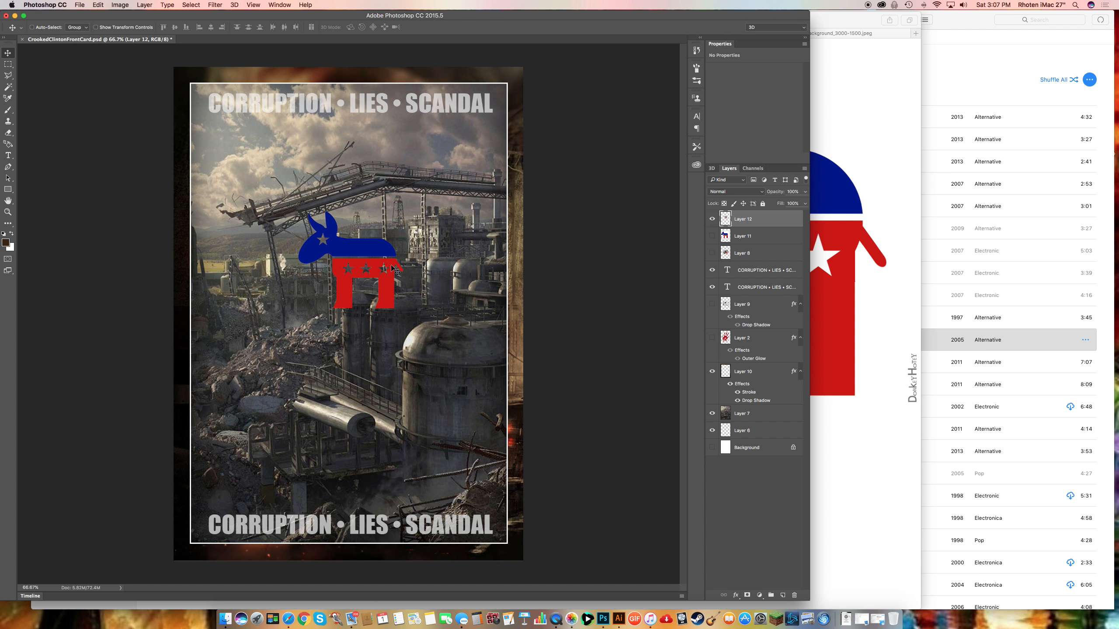
Add the white text "Comrade" directly below the donkey.
click(100, 6)
click(98, 6)
click(8, 159)
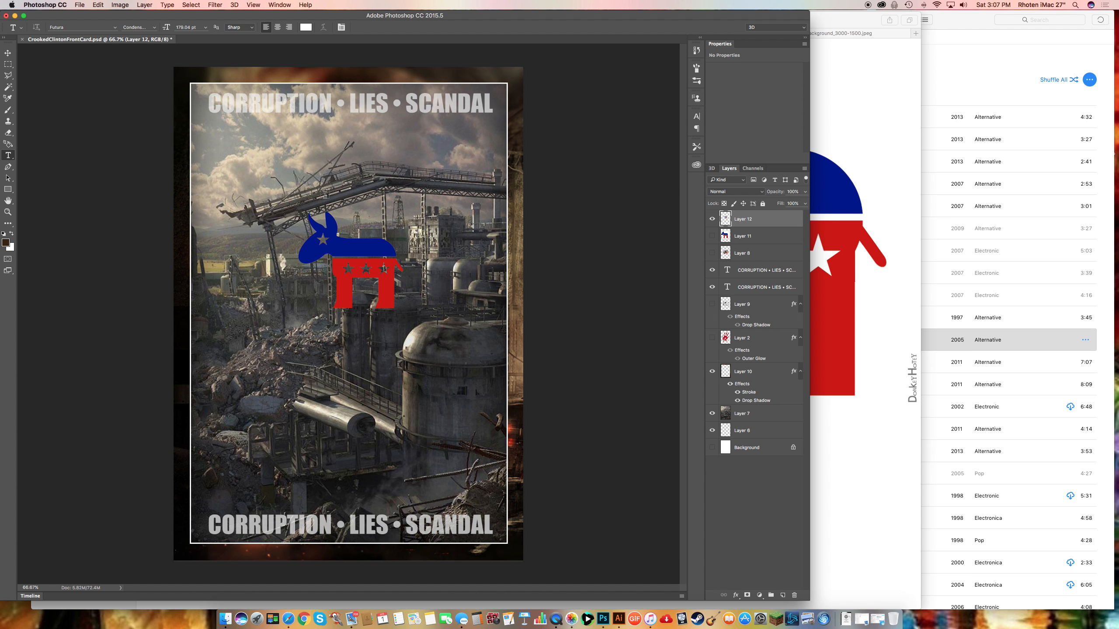
click(277, 359)
text(Comrade)
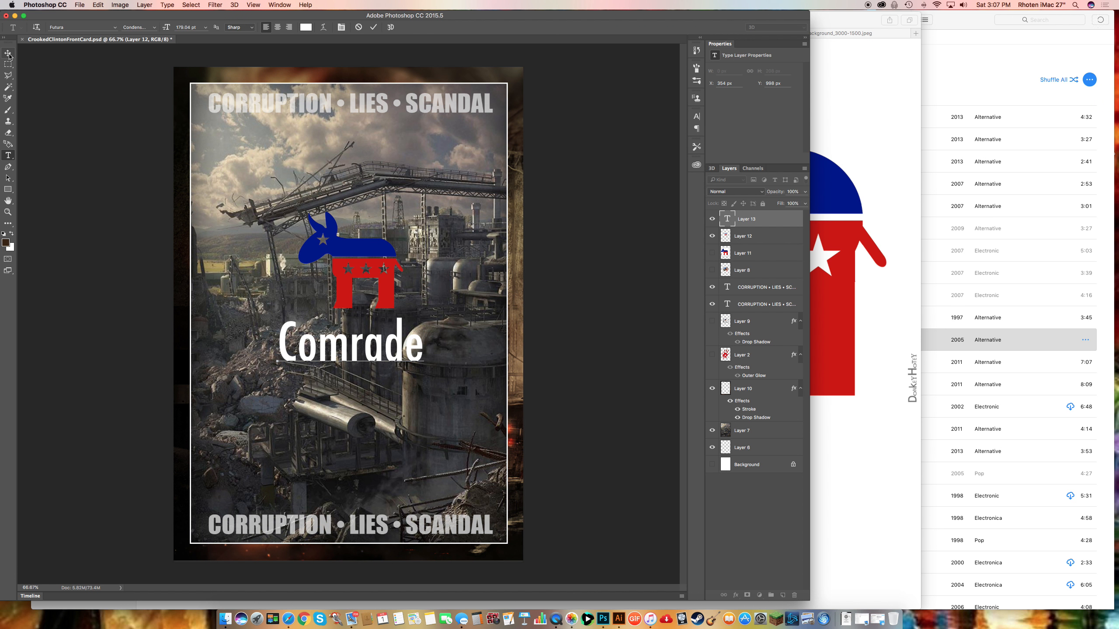
click(9, 53)
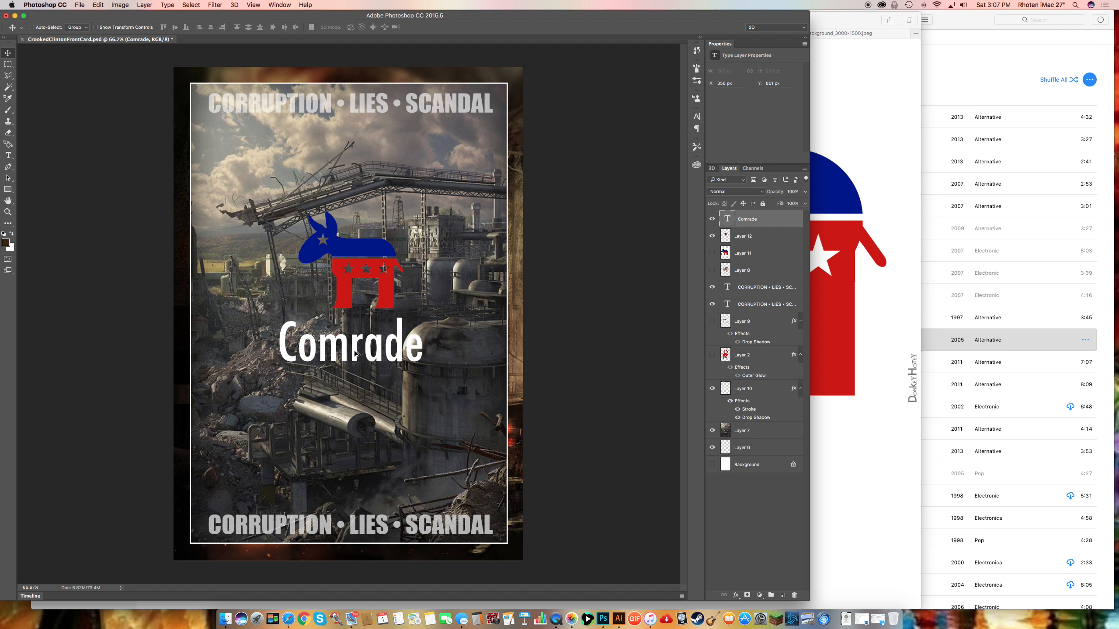
Duplicate the Comrade text directly below the original and replace the copy's wording with "TRADING CARD SE".
alt+drag(355, 353, 356, 389)
drag(355, 398, 355, 397)
click(9, 156)
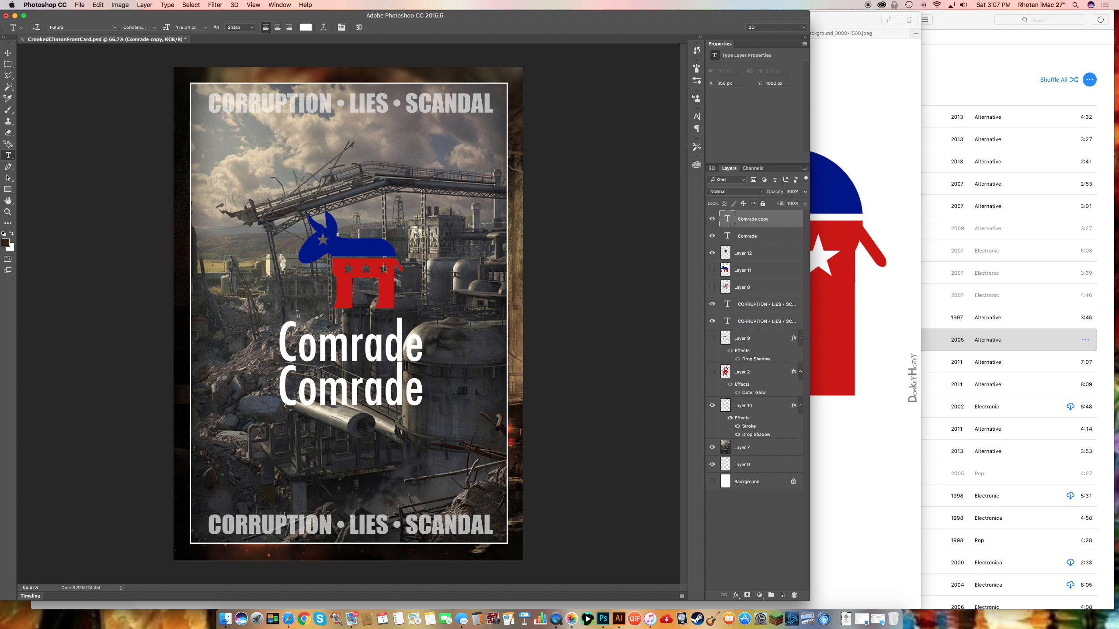
double_click(353, 395)
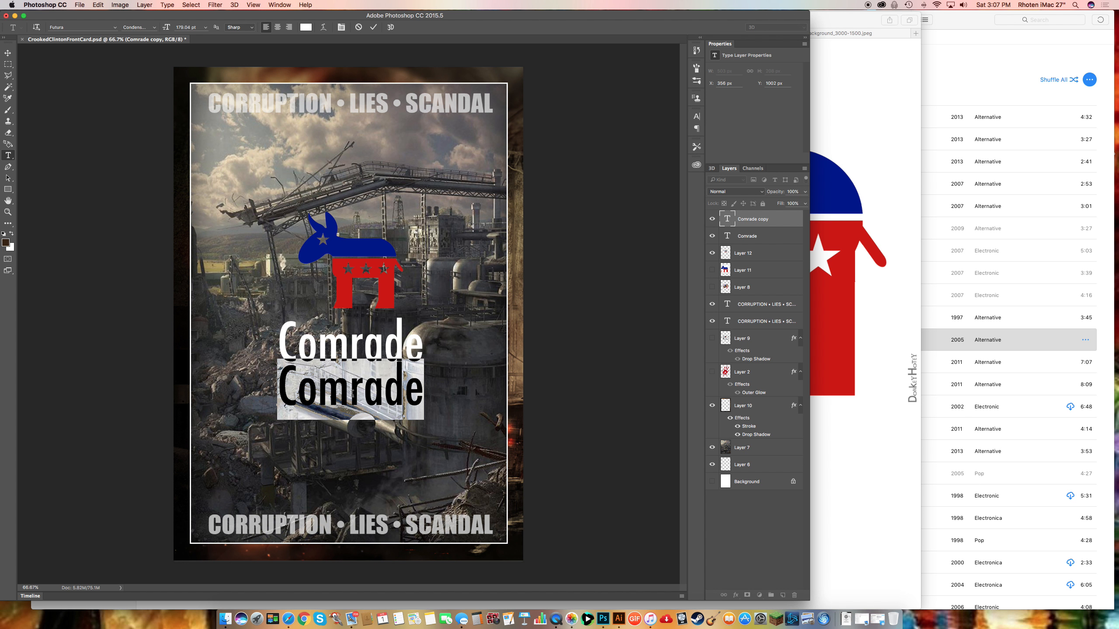
text(trading)
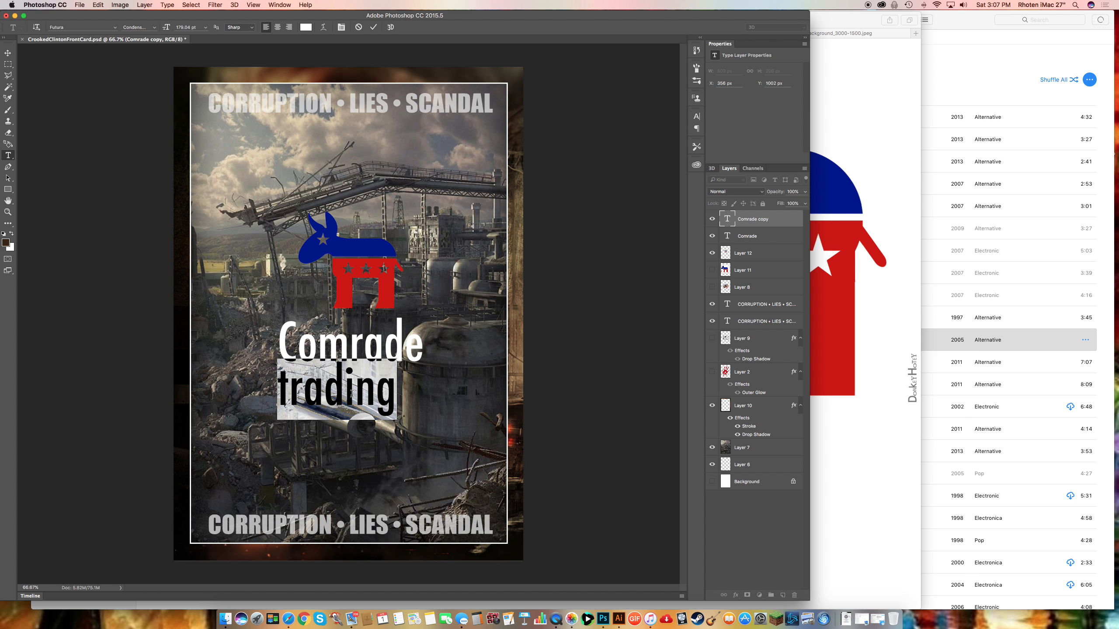
text(TRAD)
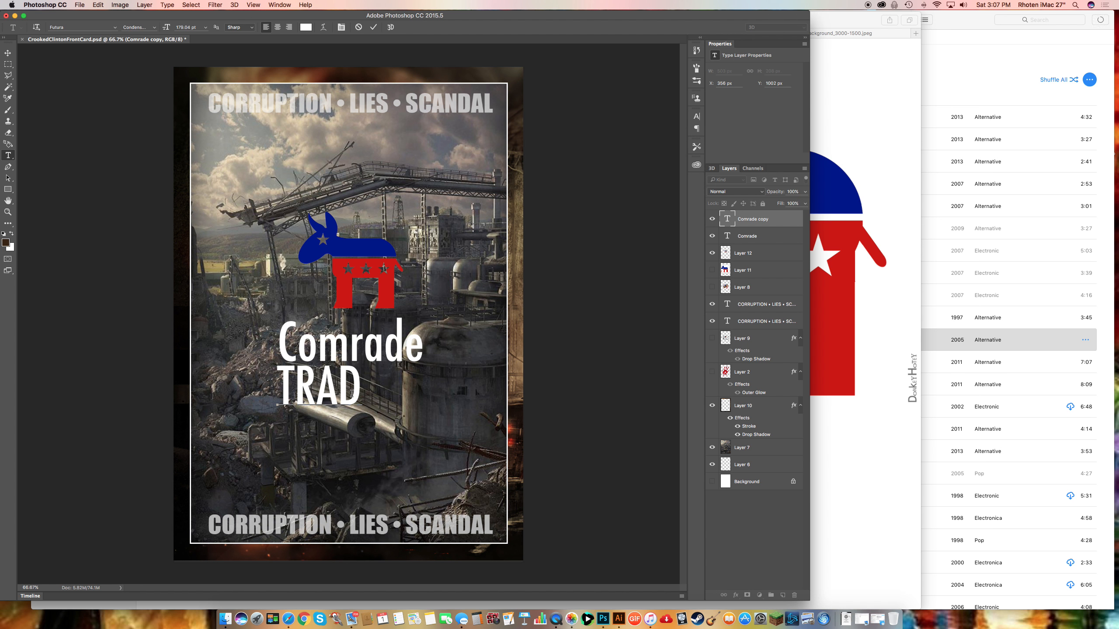
text(ING CARD)
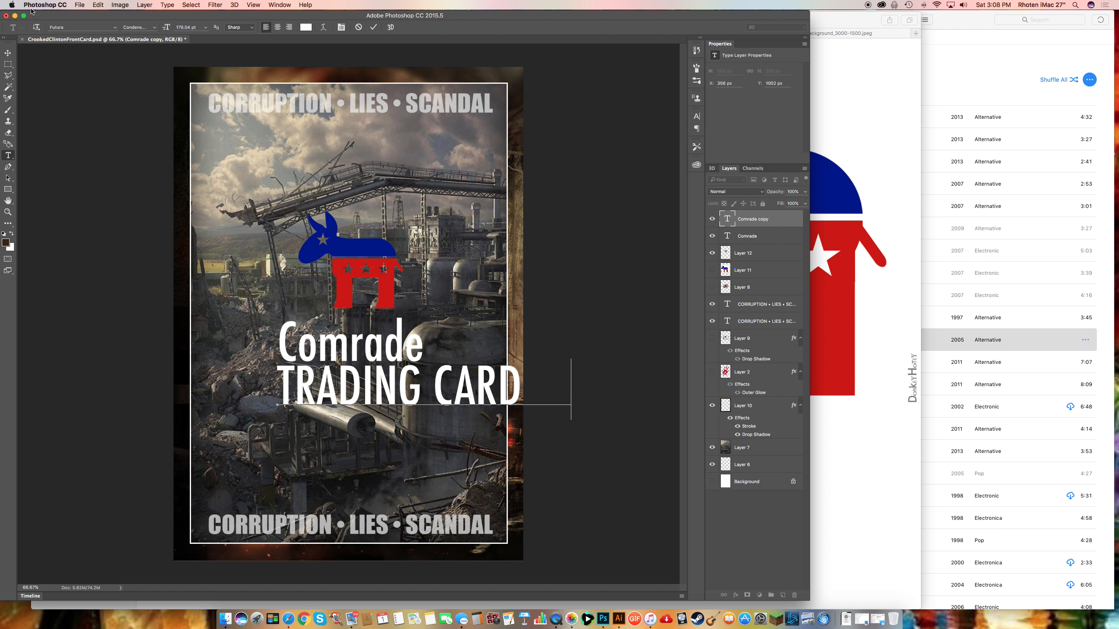
click(8, 53)
Scale the TRADING CARD text line down to about 45%.
key(super+t)
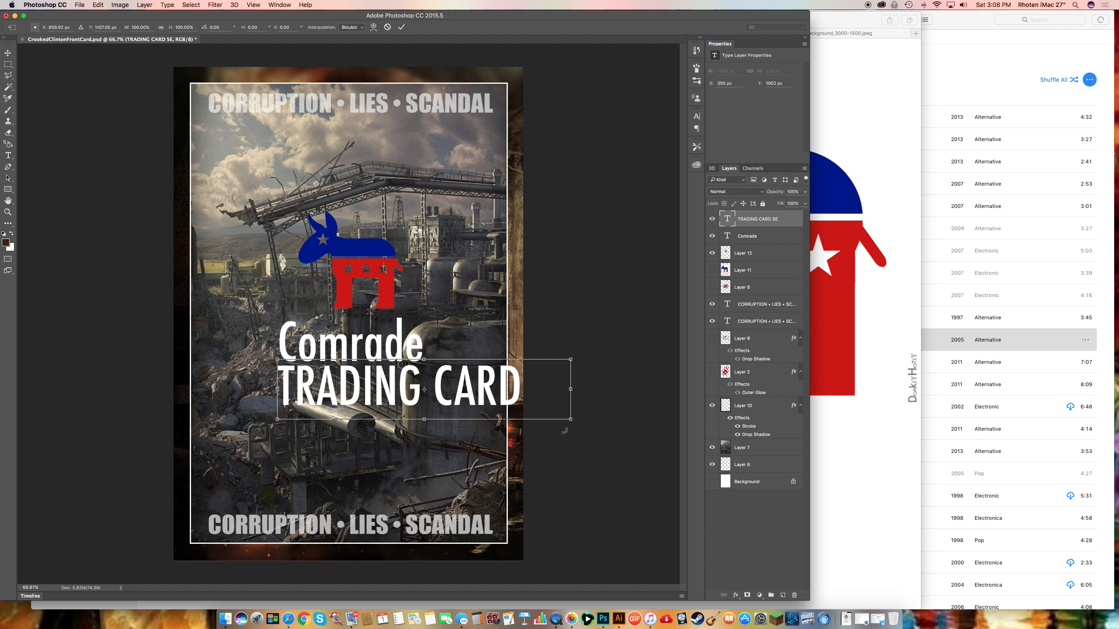
drag(564, 431, 410, 387)
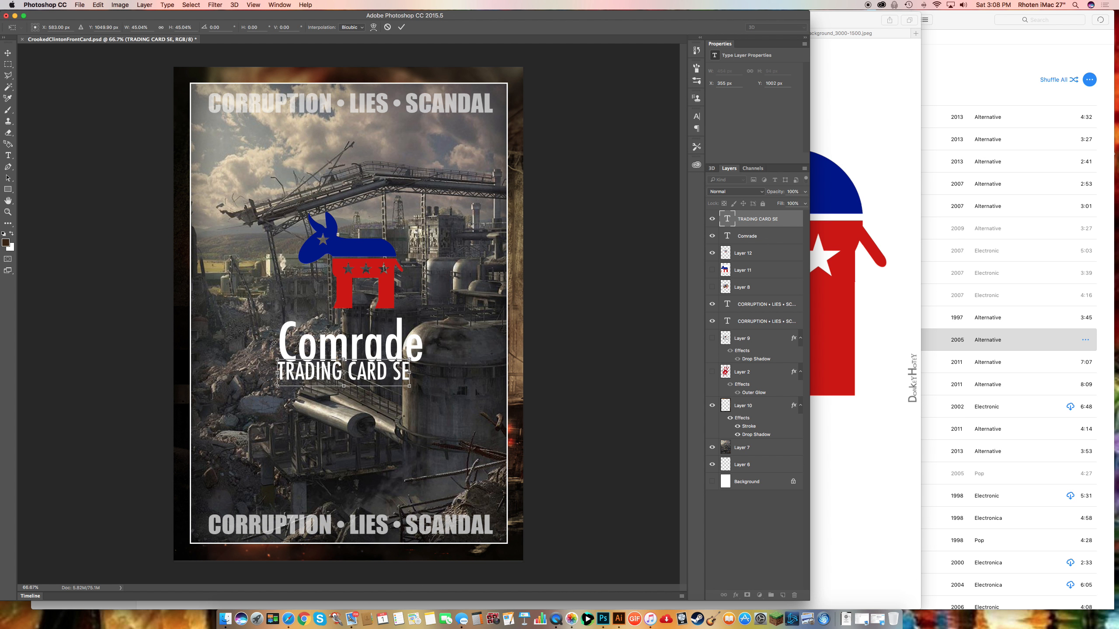
key(Return)
Complete the lower text line as "TRADING CARD SET" and move it slightly down, away from Comrade.
click(7, 155)
click(408, 374)
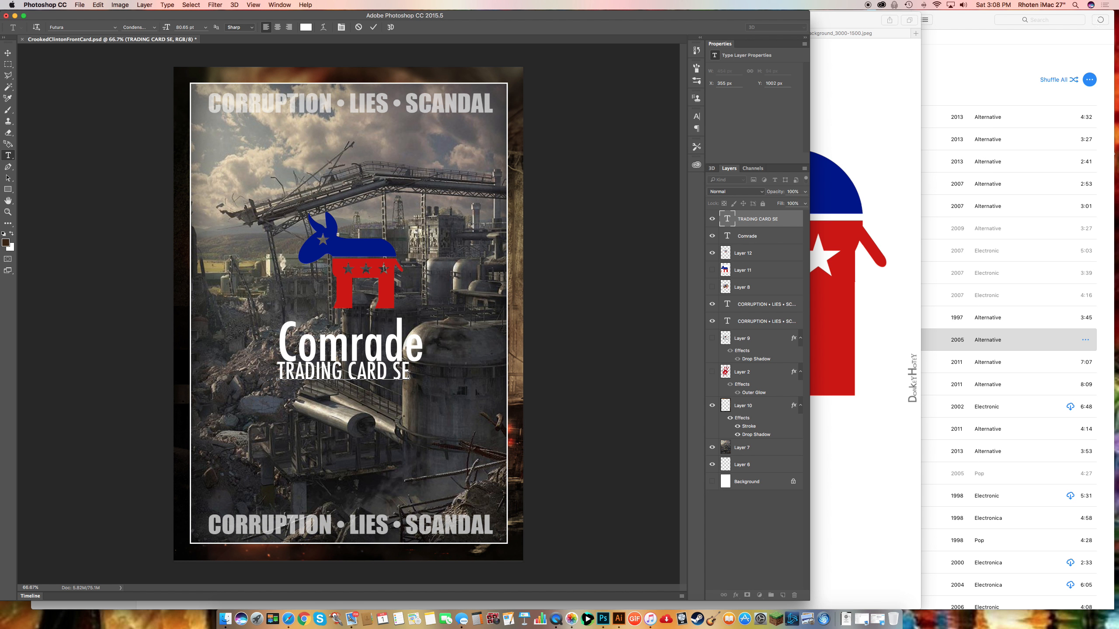
text(T)
click(8, 53)
drag(371, 377, 370, 388)
Change the font of the Comrade text to Kremlin Bolshavik.
click(9, 155)
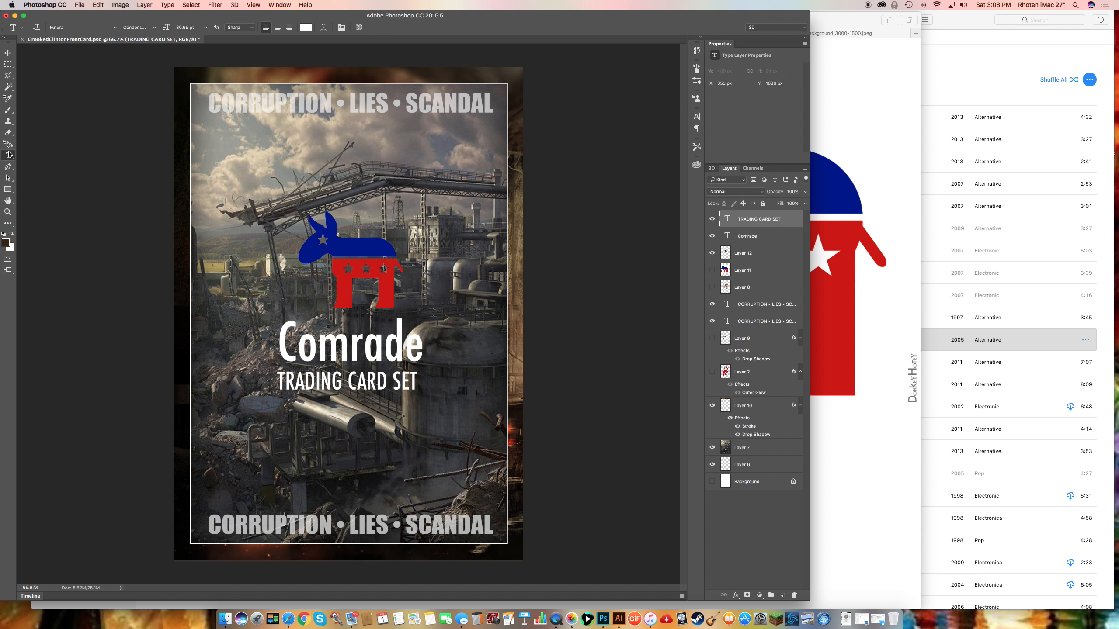
double_click(297, 333)
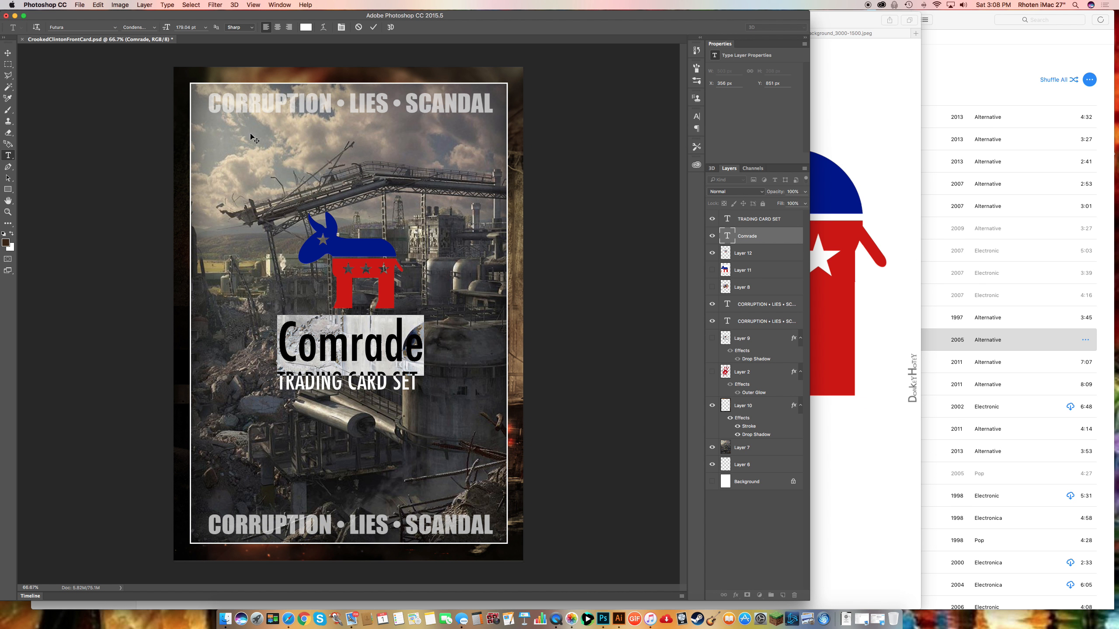
click(98, 4)
mouse_move(167, 5)
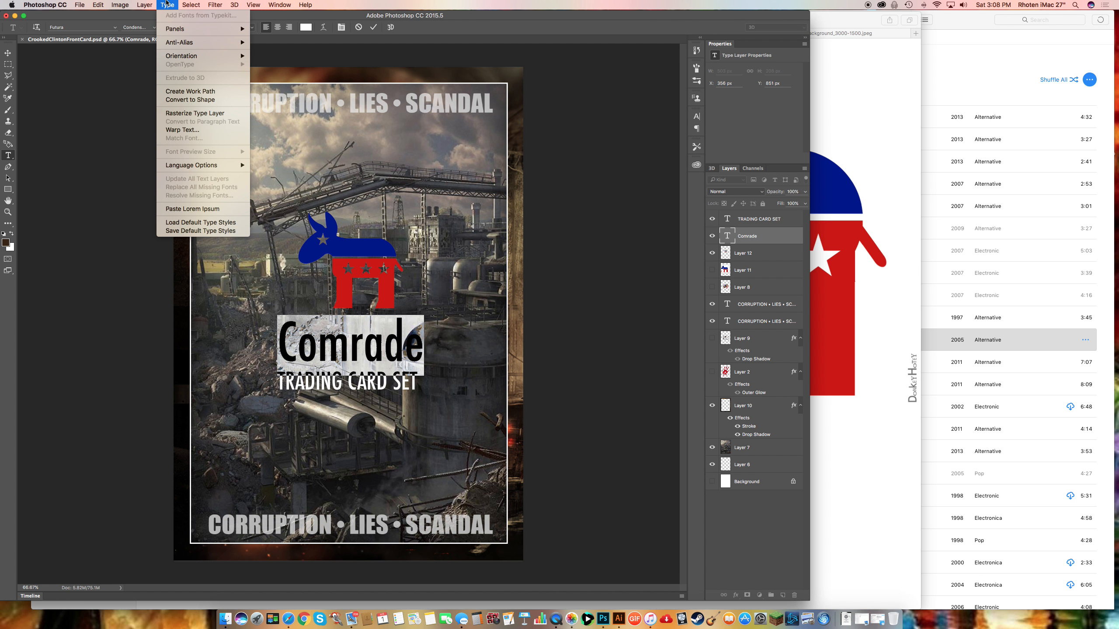
click(179, 19)
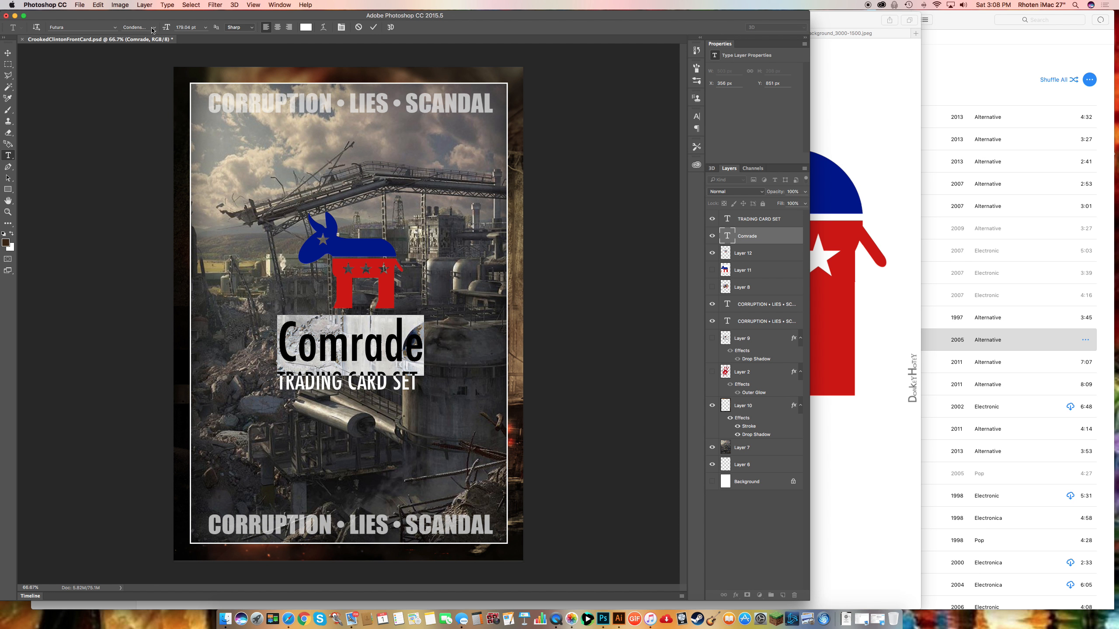
click(115, 27)
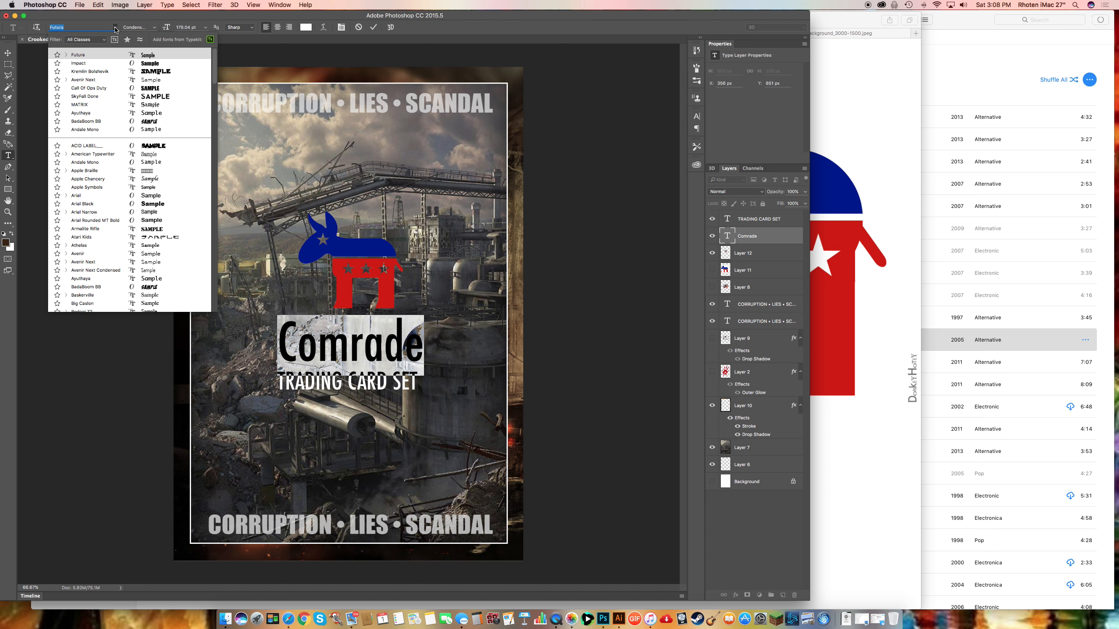
click(118, 71)
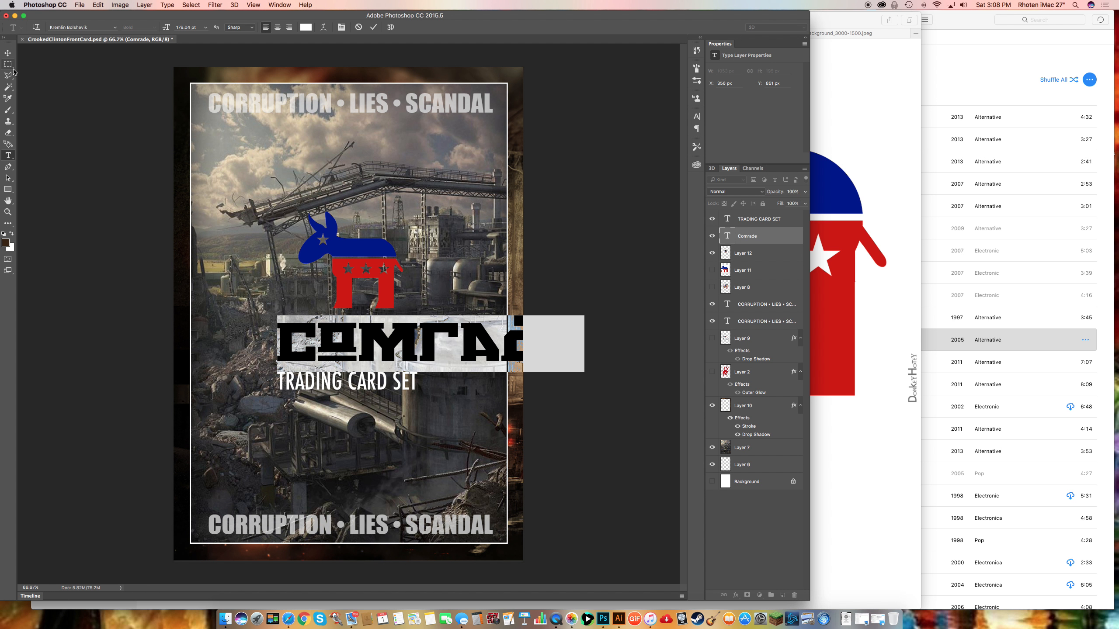
Scale the Comrade text to about 90% and fit it within the card's white frame, above the TRADING CARD SET line.
click(8, 53)
key(super+t)
drag(584, 372, 485, 261)
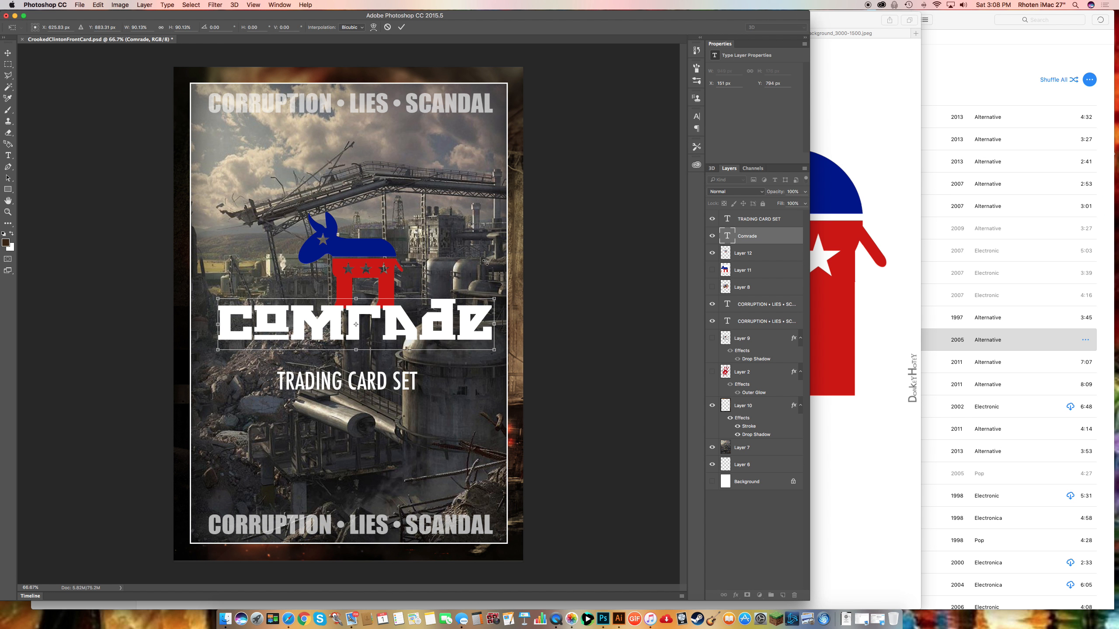
key(Return)
Select the donkey layer, Layer 12, and move it slightly up and left to clear the Comrade title.
right_click(357, 254)
click(359, 253)
mouse_move(359, 252)
mouse_down()
mouse_move(290, 246)
mouse_move(345, 245)
mouse_up()
Scale TRADING CARD SET to about 125% and place it just beneath Comrade, aligned with the title's left edge.
right_click(355, 388)
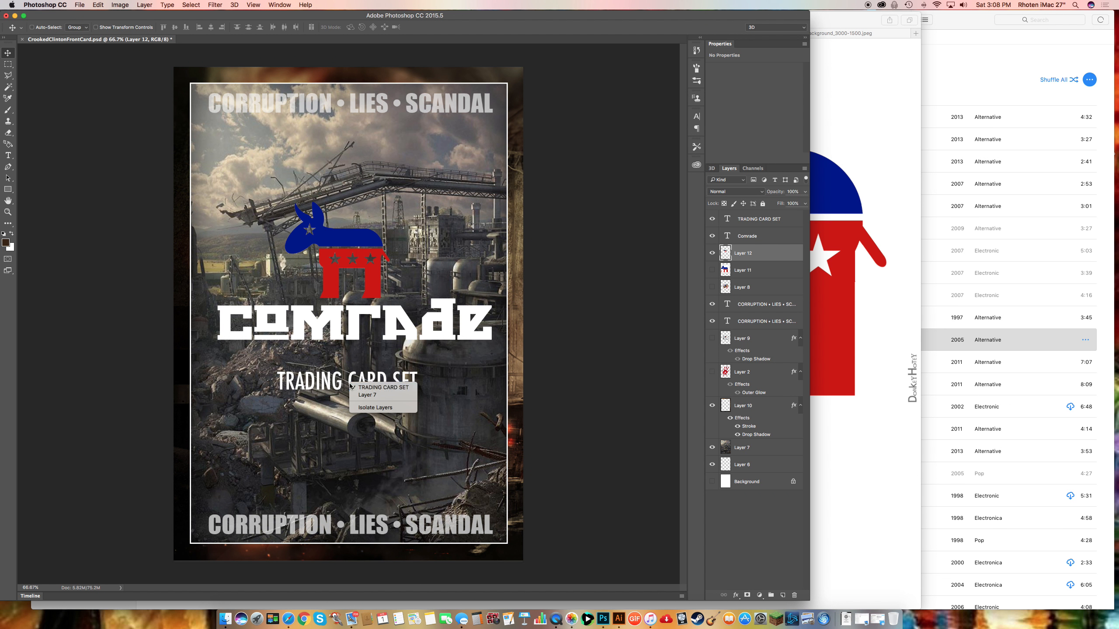
click(370, 393)
key(super+t)
drag(278, 370, 214, 357)
drag(266, 387, 270, 371)
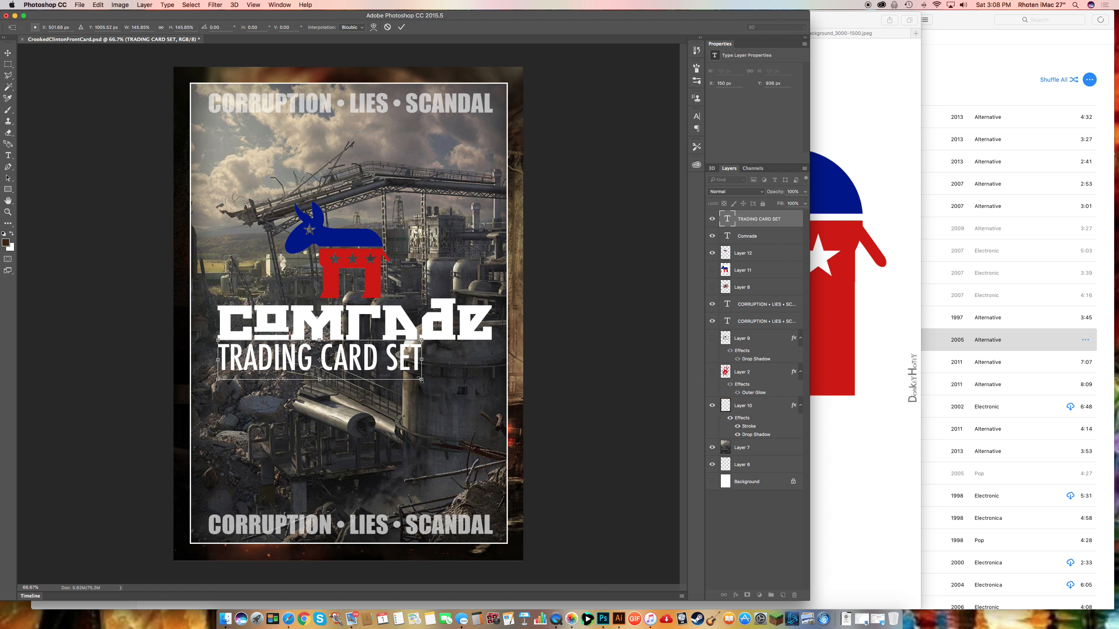
drag(423, 380, 397, 366)
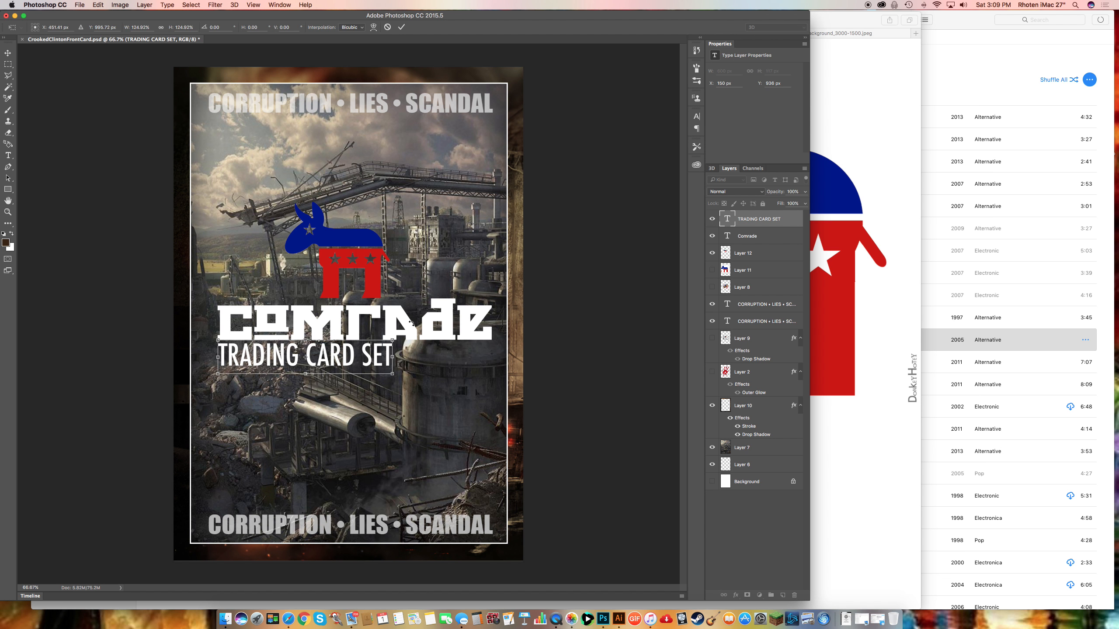
key(Return)
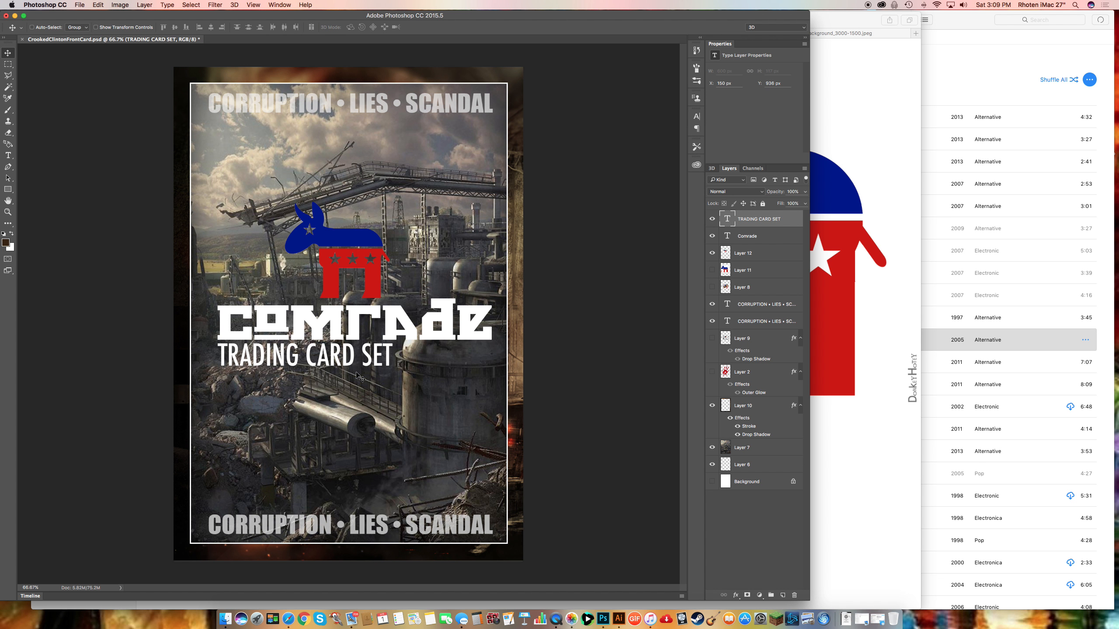
key(Down)
key(Down)
key(Down)
key(Down)
key(Down)
Set the tracking of the TRADING CARD SET text to 100 after trying 200.
click(8, 156)
triple_click(276, 357)
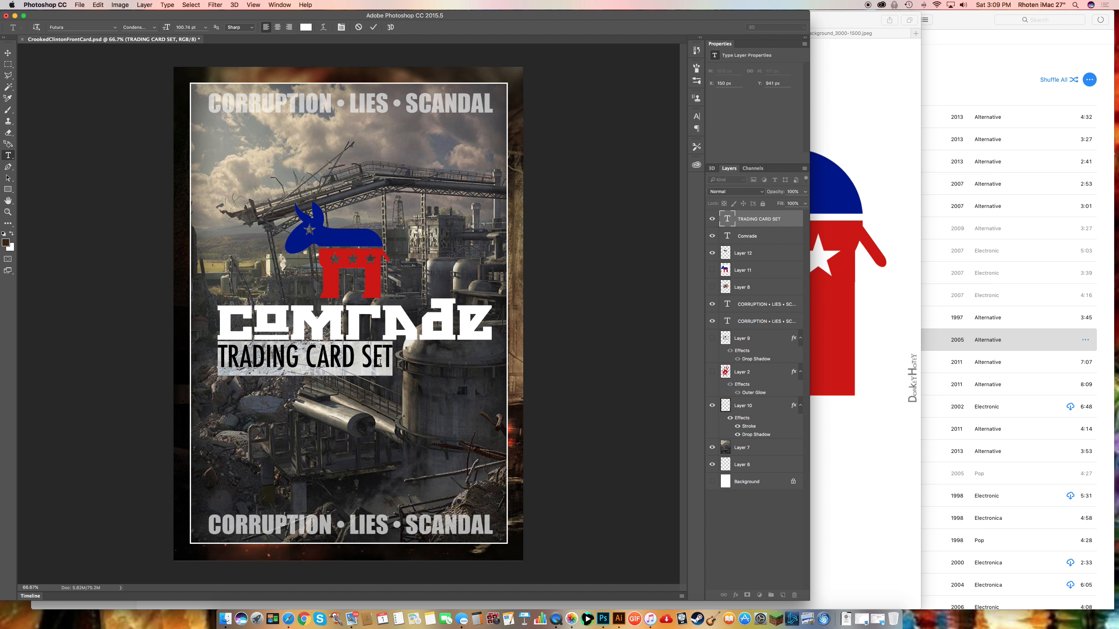
click(696, 117)
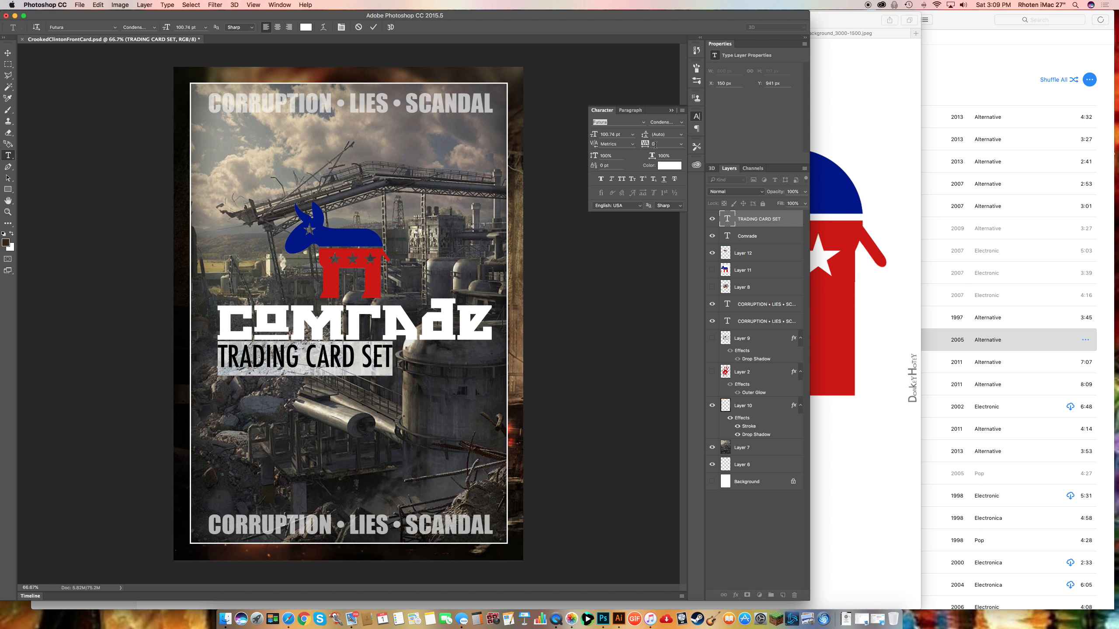
click(682, 145)
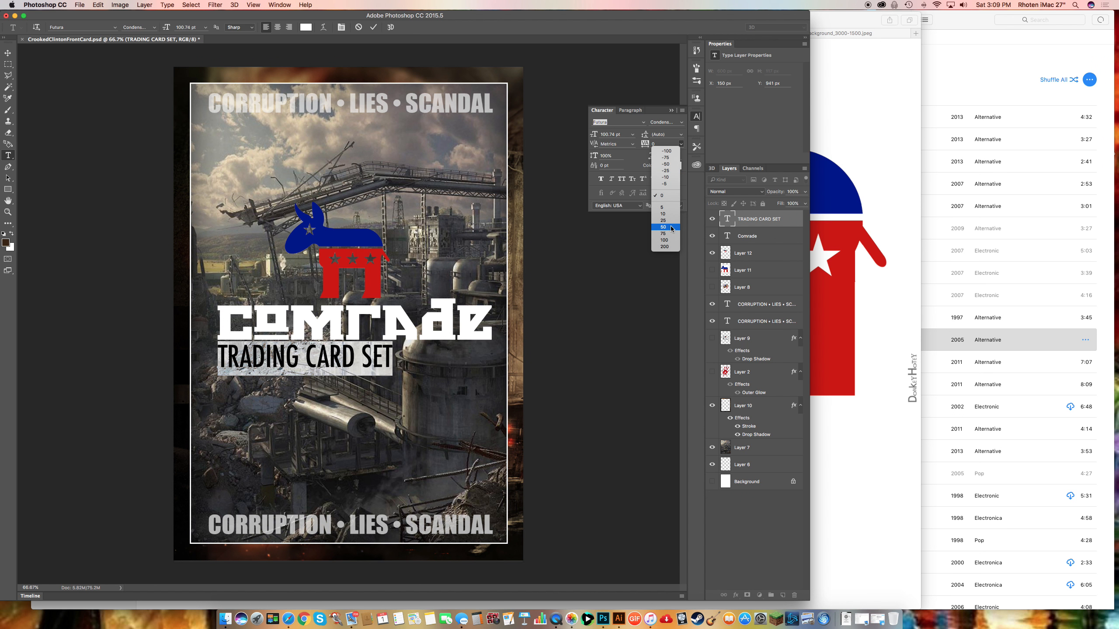
click(665, 248)
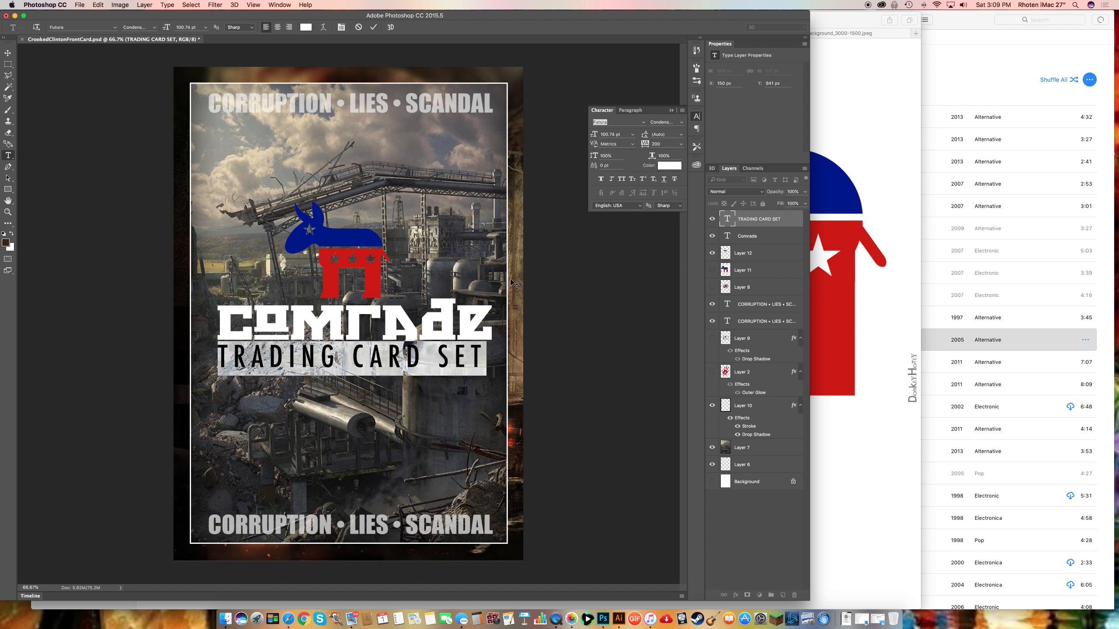
click(682, 146)
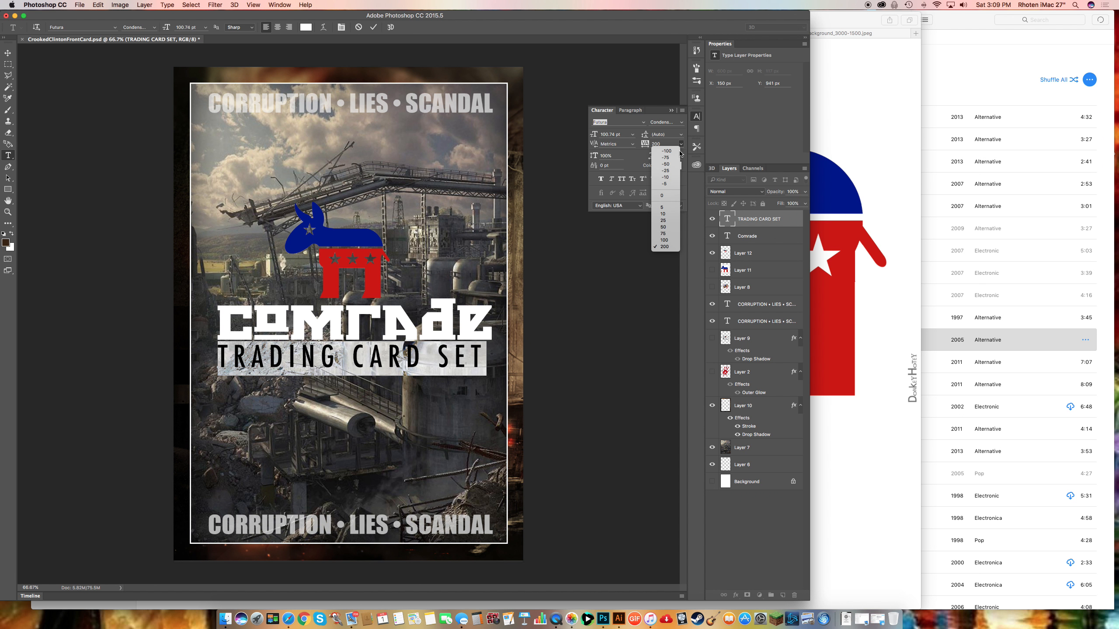
click(665, 240)
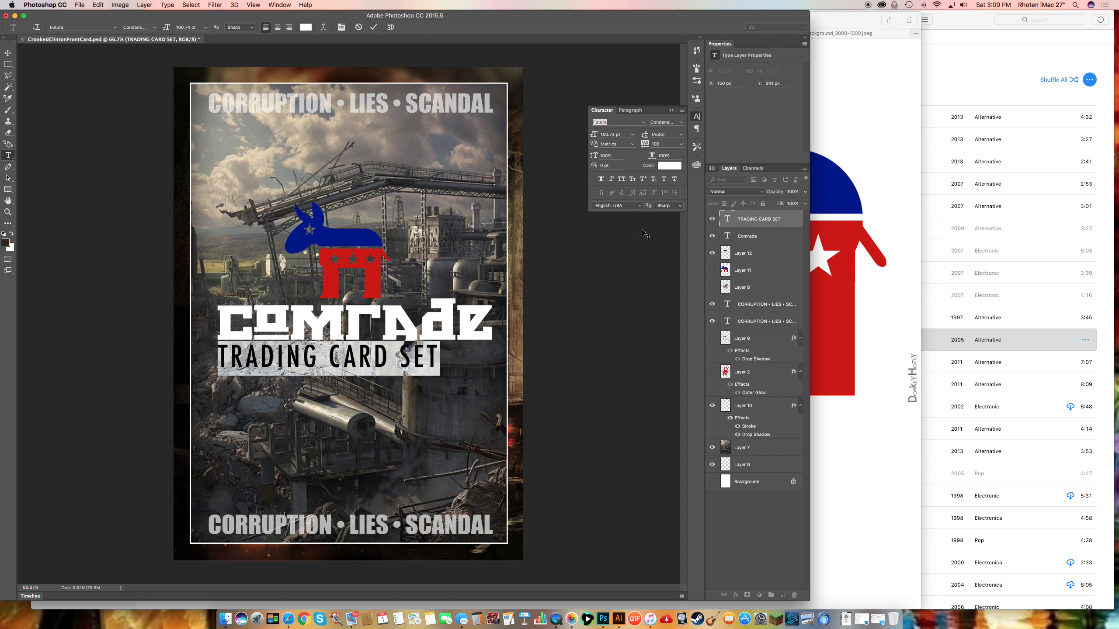
Scale the TRADING CARD SET text to about 125% so it spans the width of the Comrade title.
click(8, 52)
key(super+t)
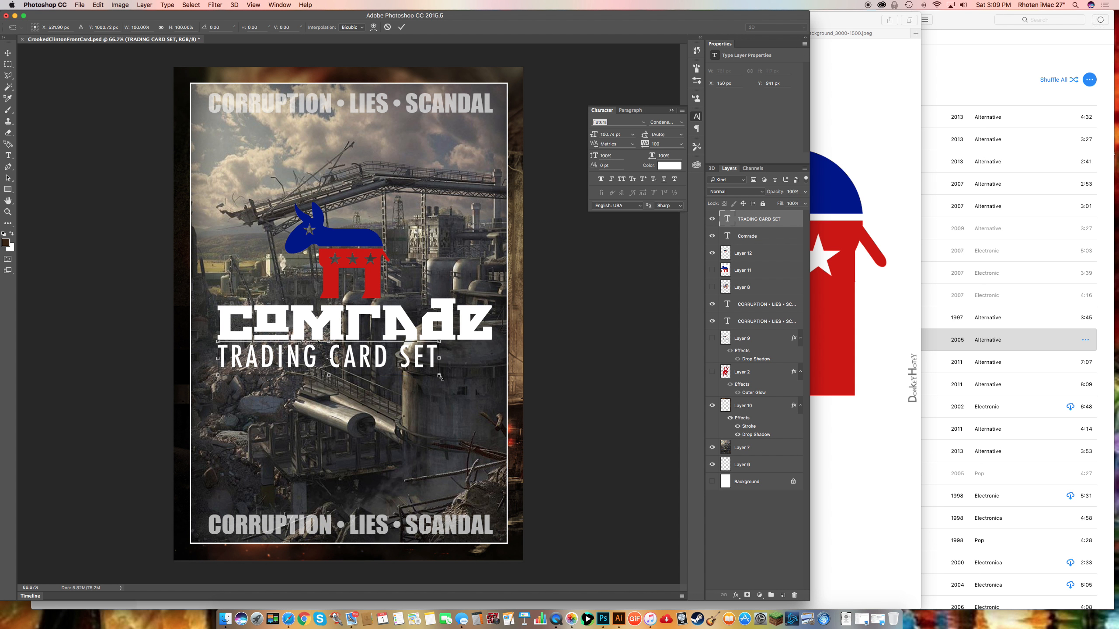
drag(439, 376, 495, 389)
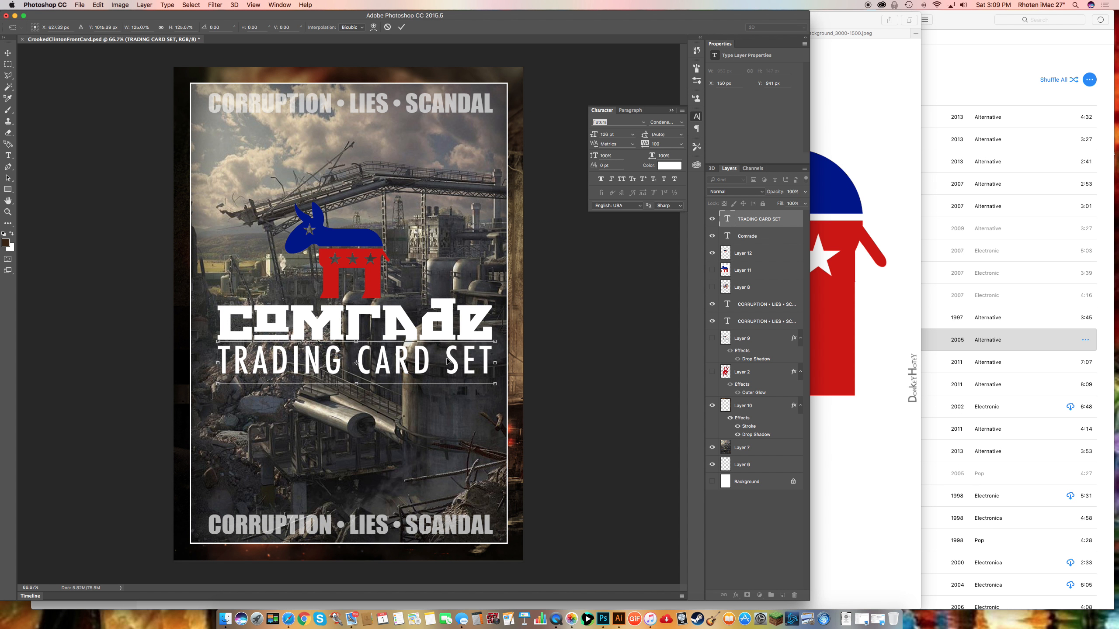
key(Return)
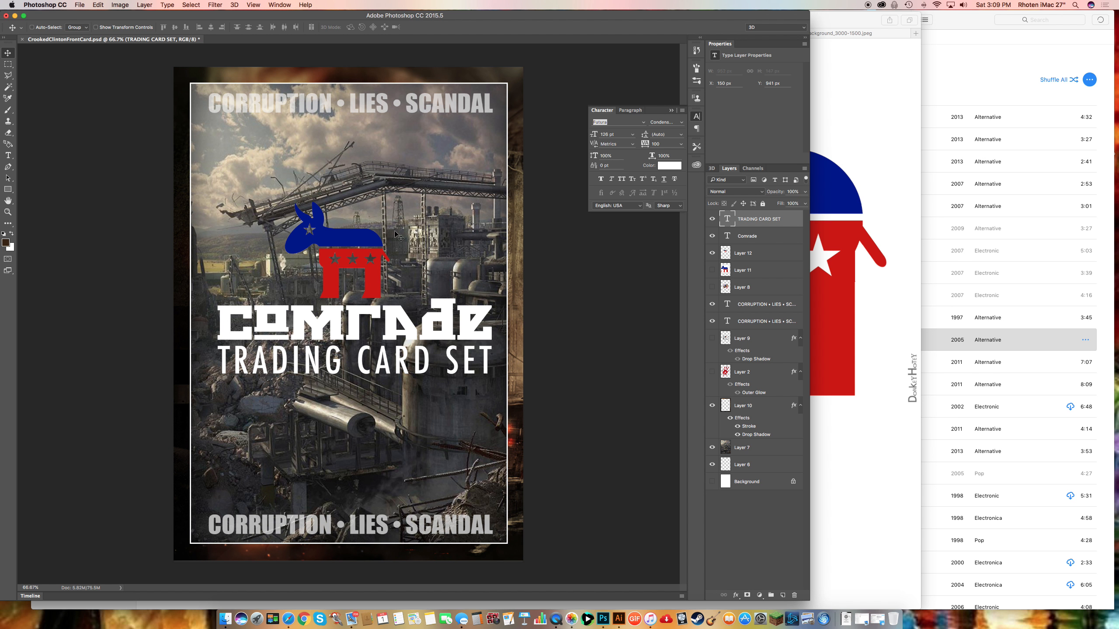
Switch to Safari and run a Google image search for "soviet background".
click(861, 302)
click(514, 21)
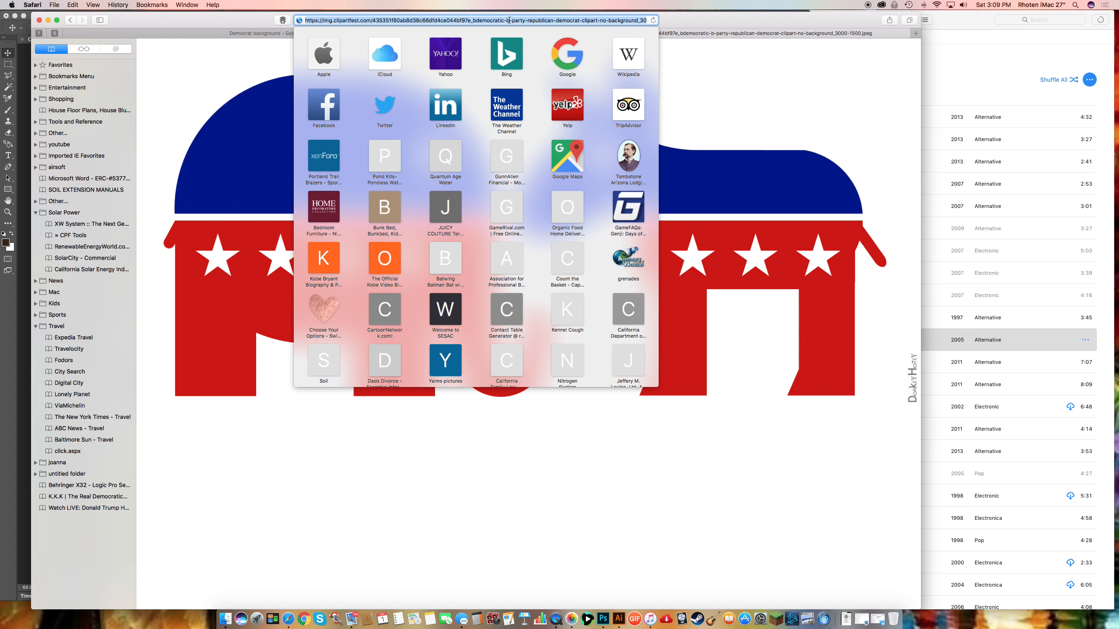
text(c)
key(BackSpace)
key(BackSpace)
text(sovie)
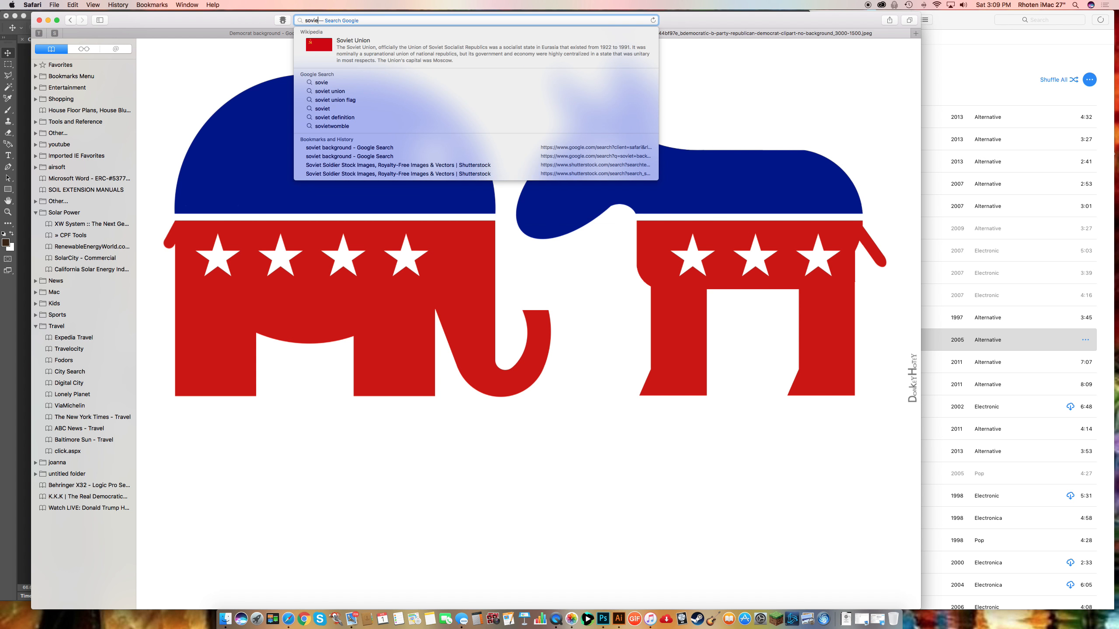
text(t background)
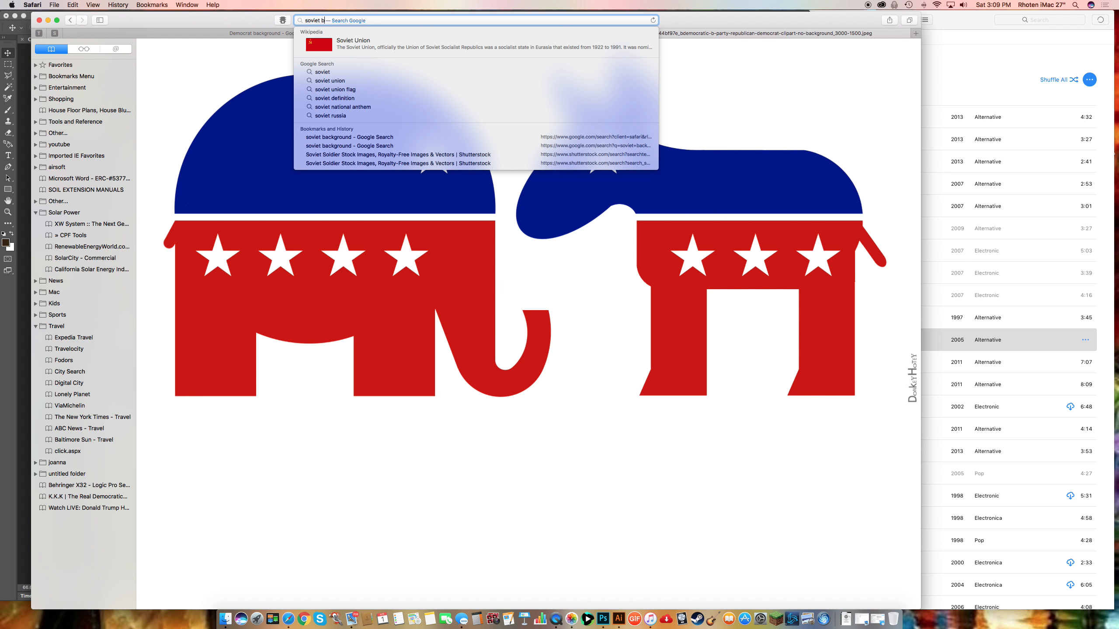
key(Return)
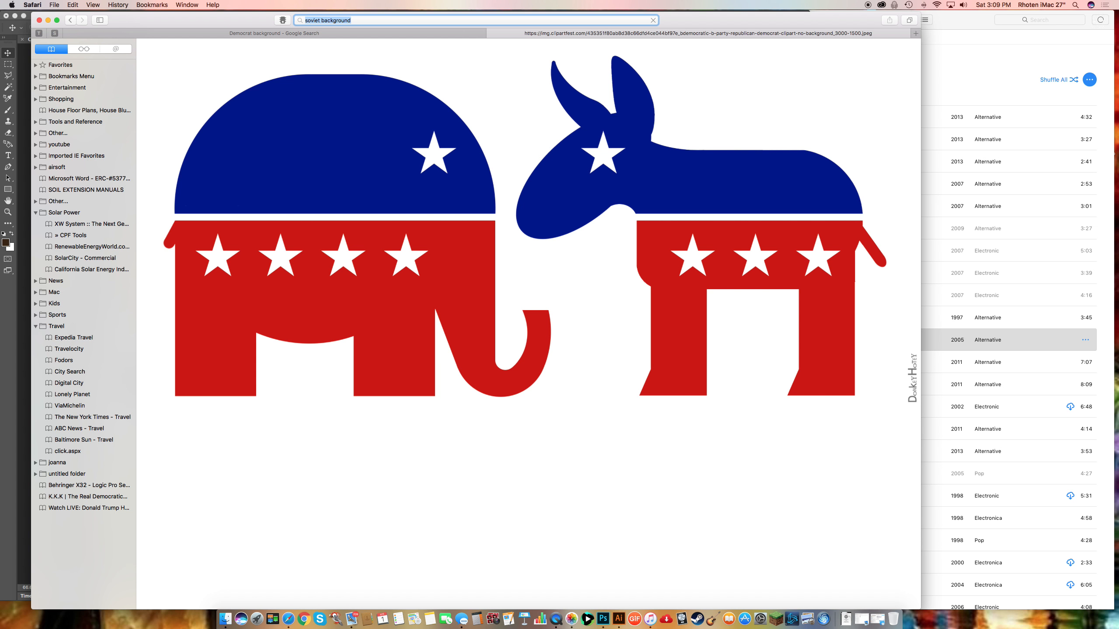
click(232, 120)
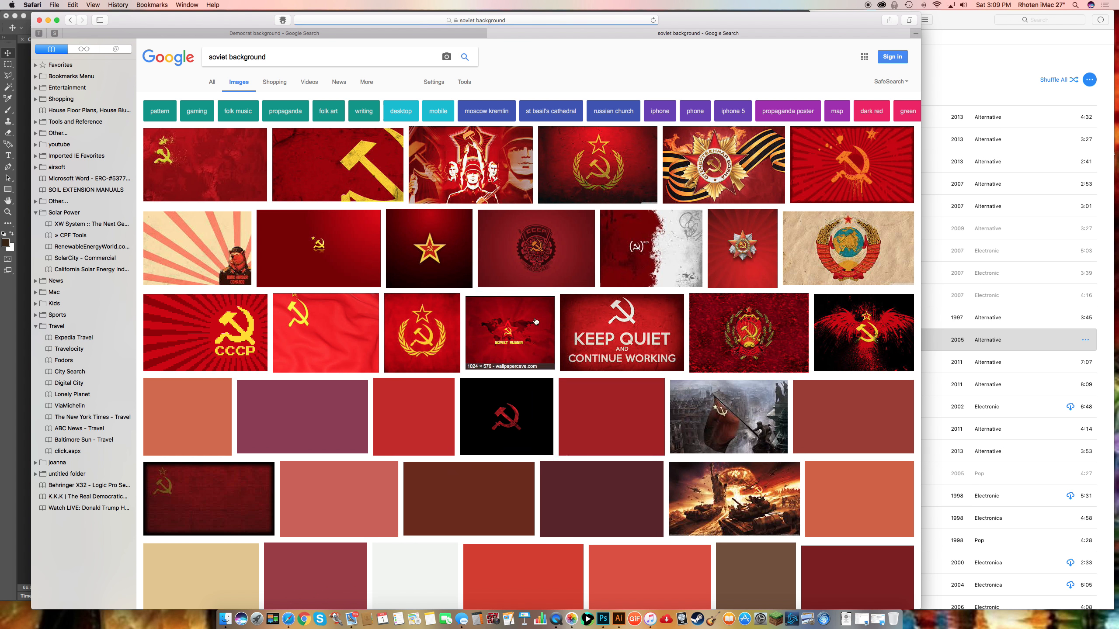
Open the Soviet soldiers wallpaper with the raised hammer and sickle at full size and copy the image.
click(476, 183)
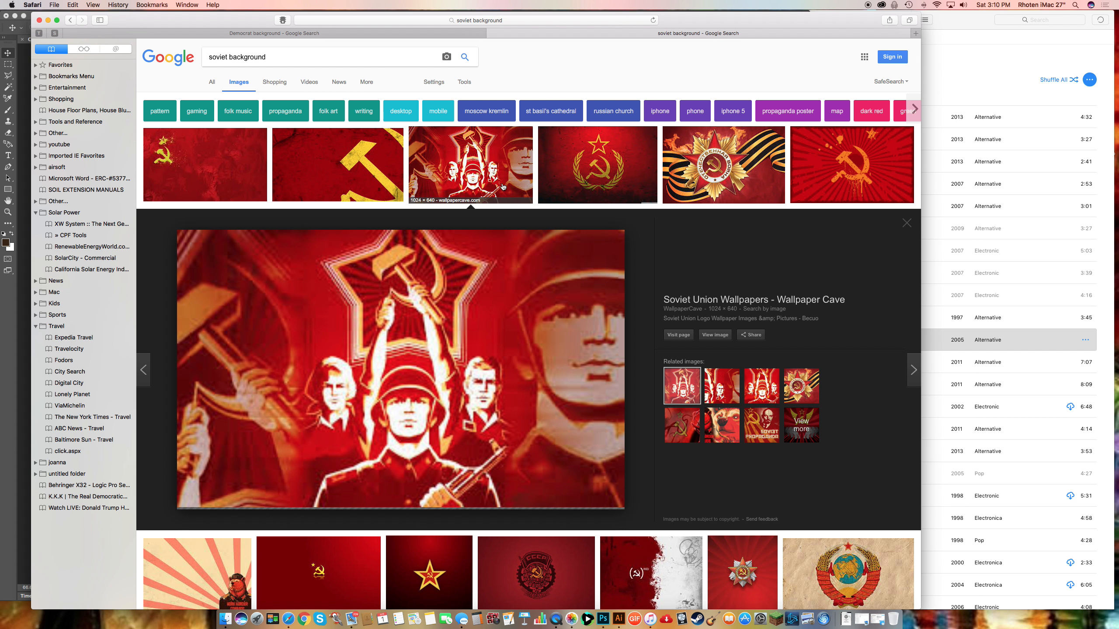
click(715, 336)
right_click(545, 192)
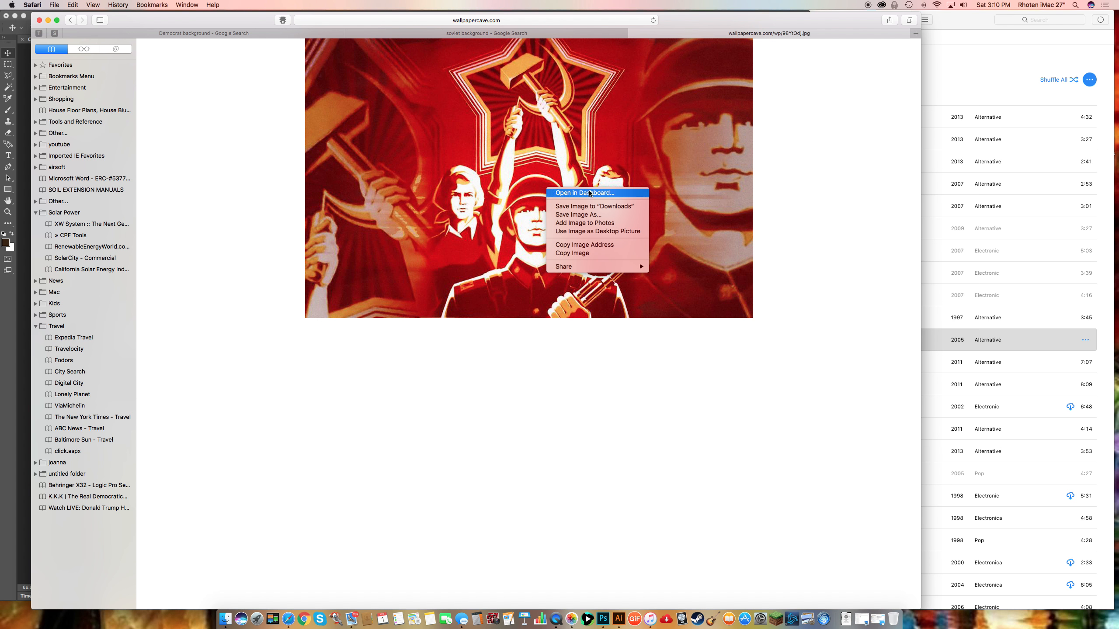
click(597, 254)
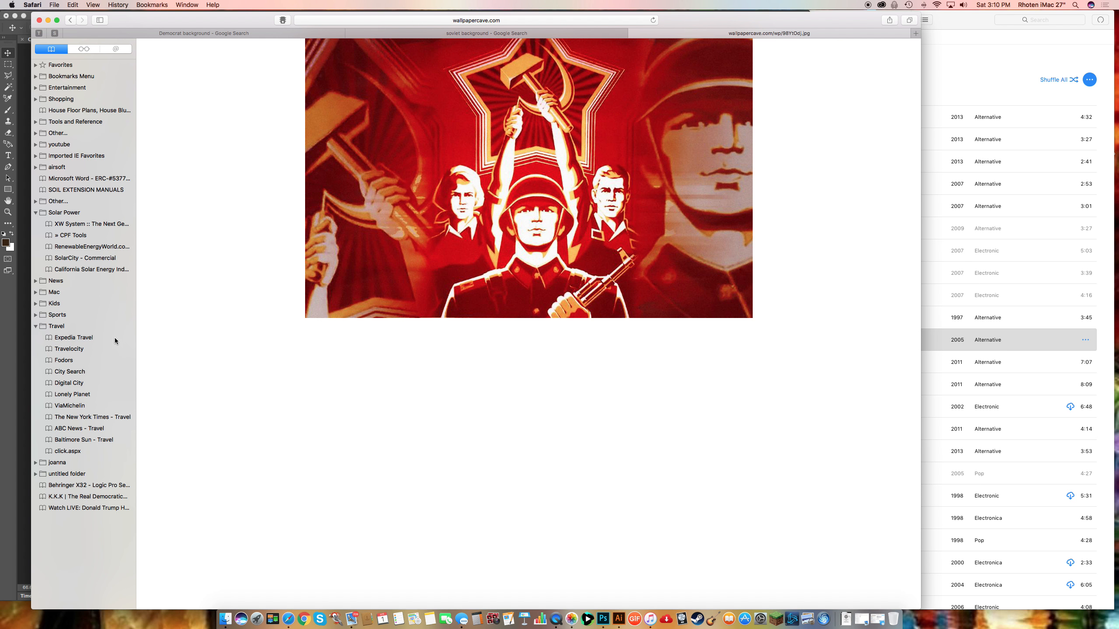
Switch back to Photoshop and paste the soldiers image as a new layer directly above Layer 7.
click(24, 345)
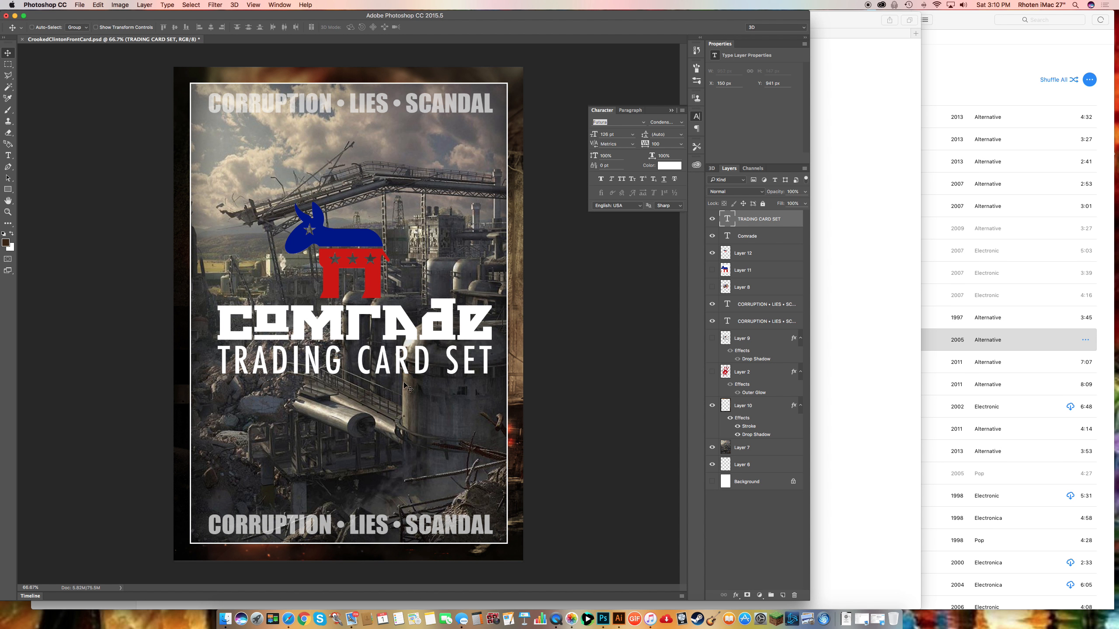
click(749, 446)
key(super+v)
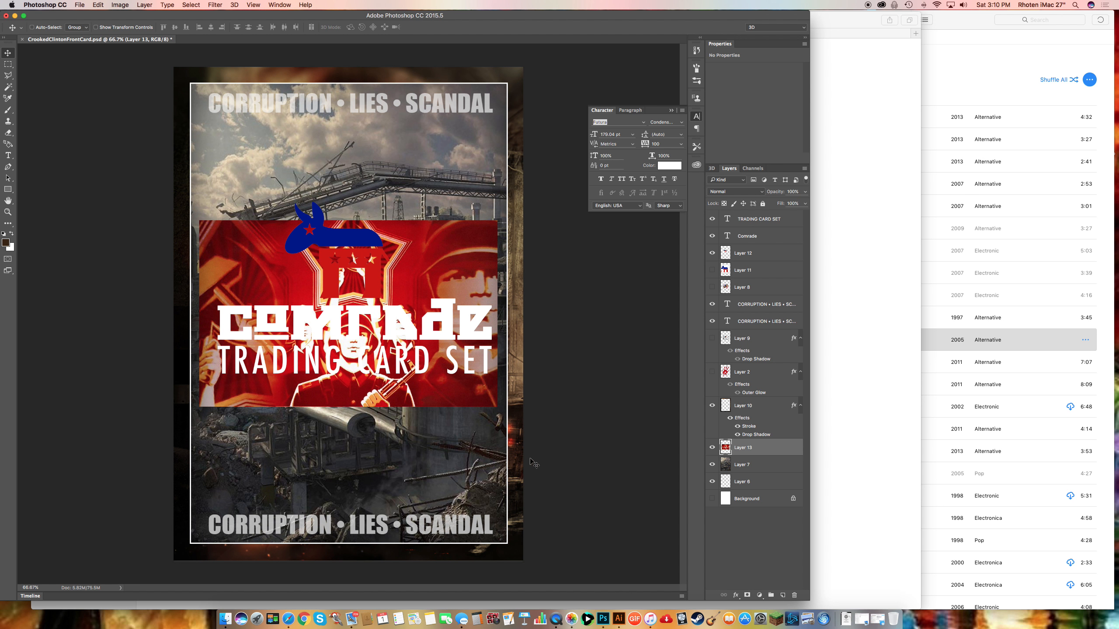
Scale the pasted soldiers image to about 247% so it fills the card frame, with the central soldier roughly centred.
key(super+t)
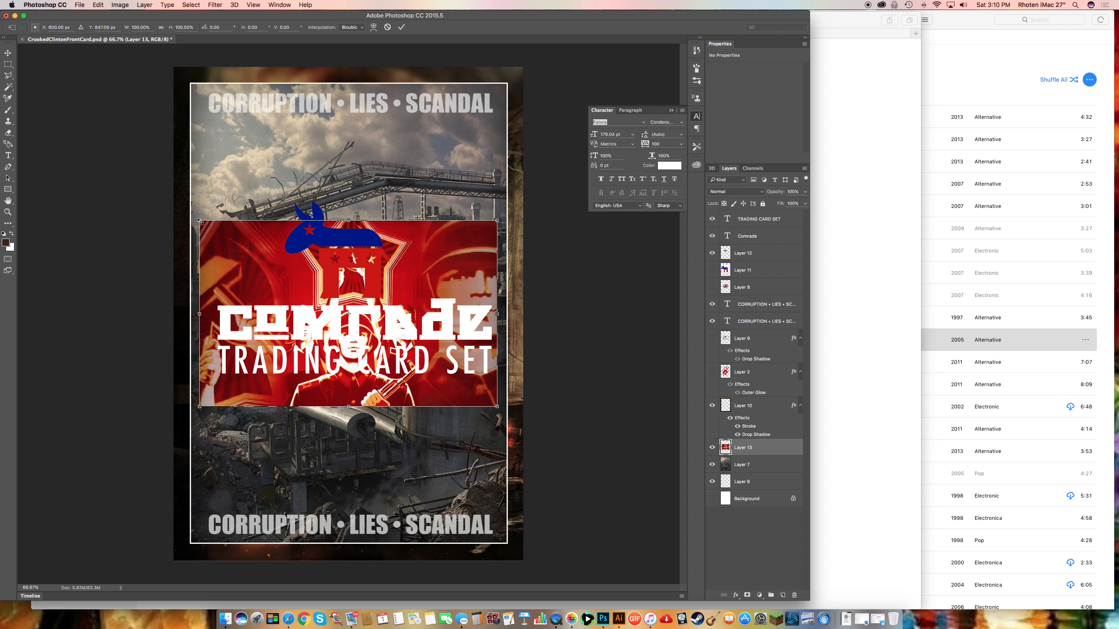
drag(200, 220, 25, 7)
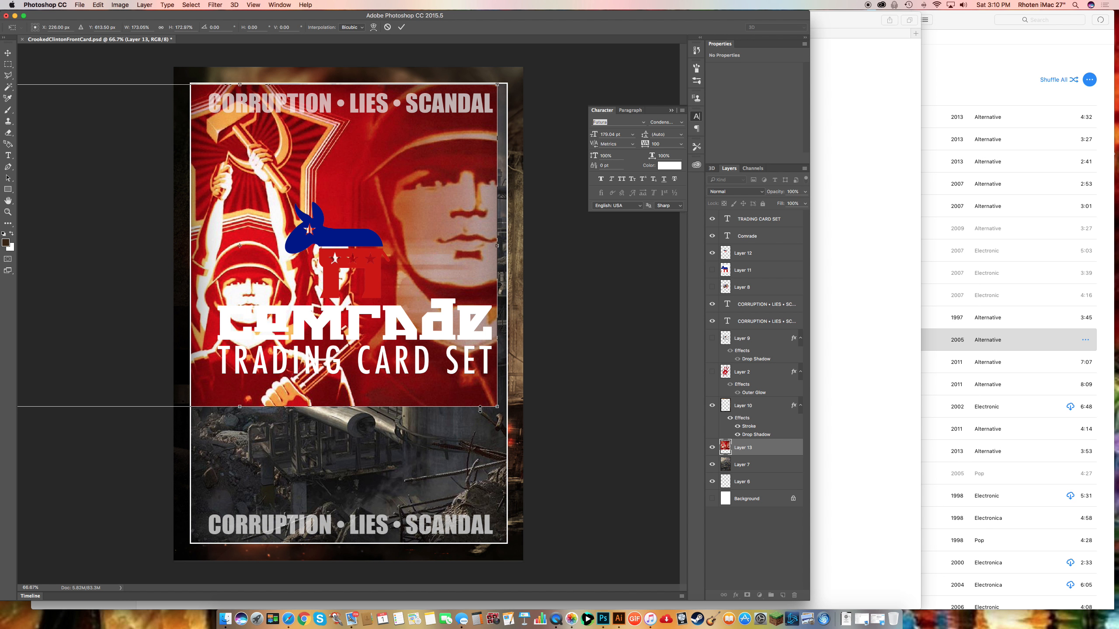
drag(541, 452, 682, 598)
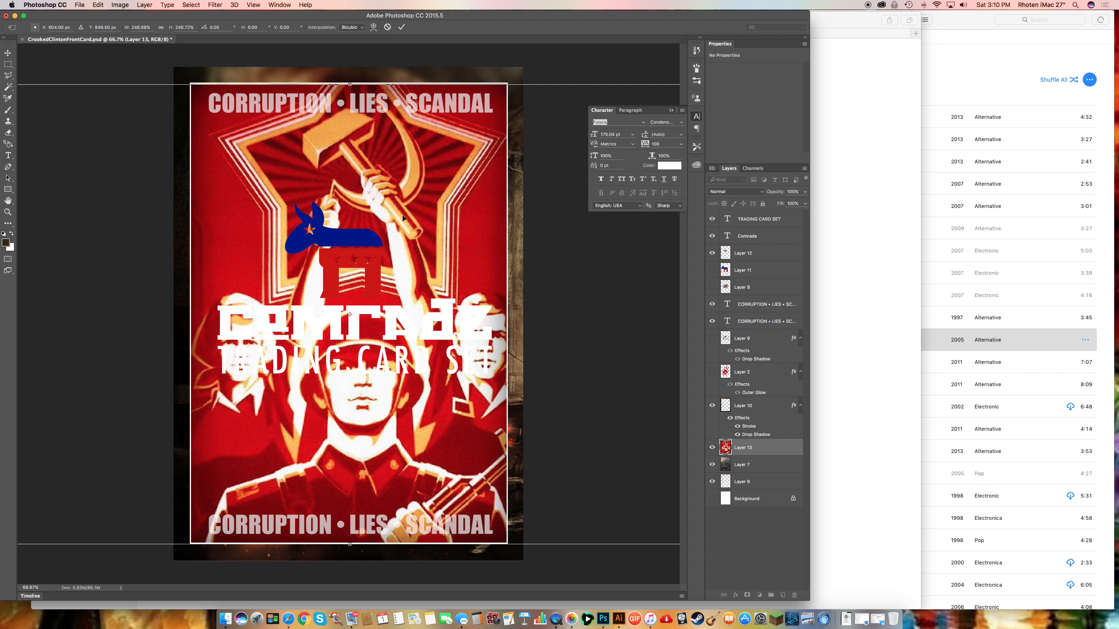
drag(441, 246, 427, 249)
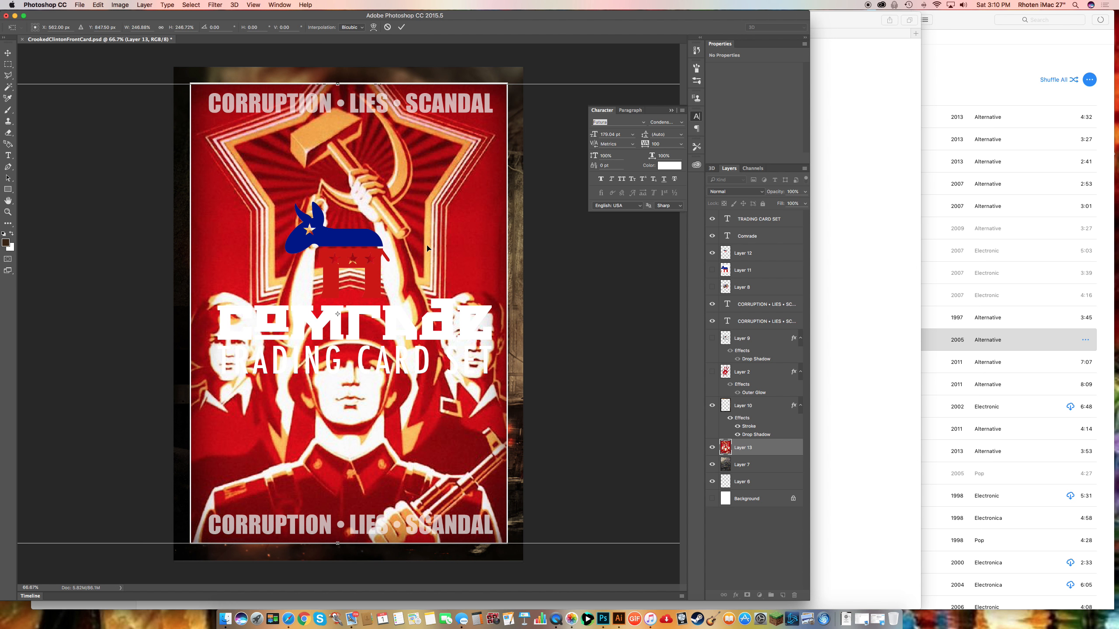
key(Return)
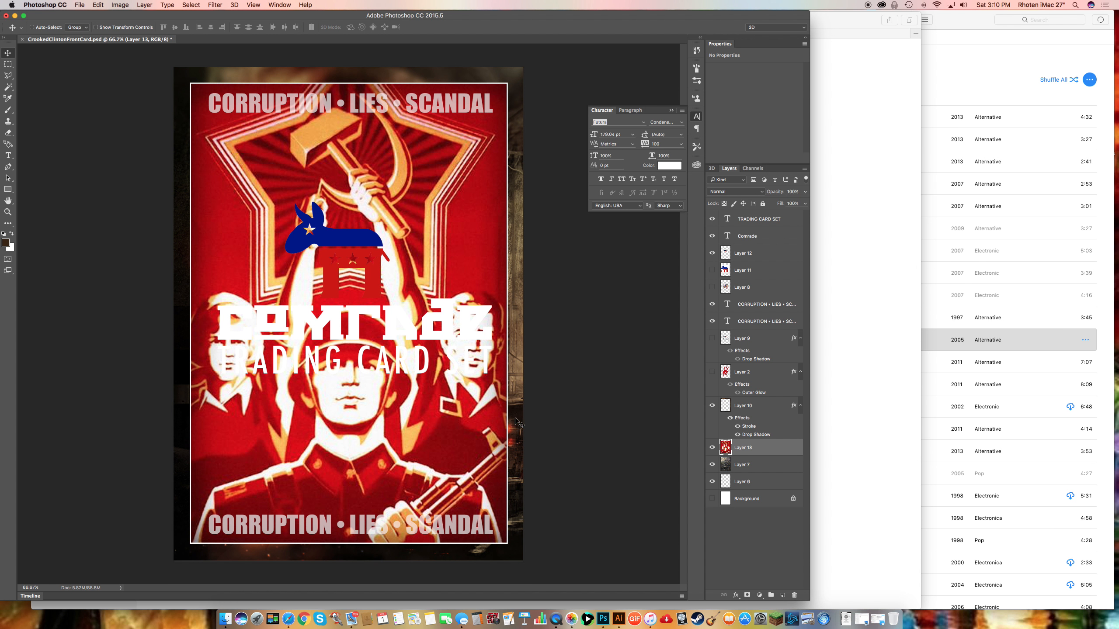
Replace the upper CORRUPTION • LIES • SCANDAL line with "WE WILL OPPRESS YOU".
click(8, 156)
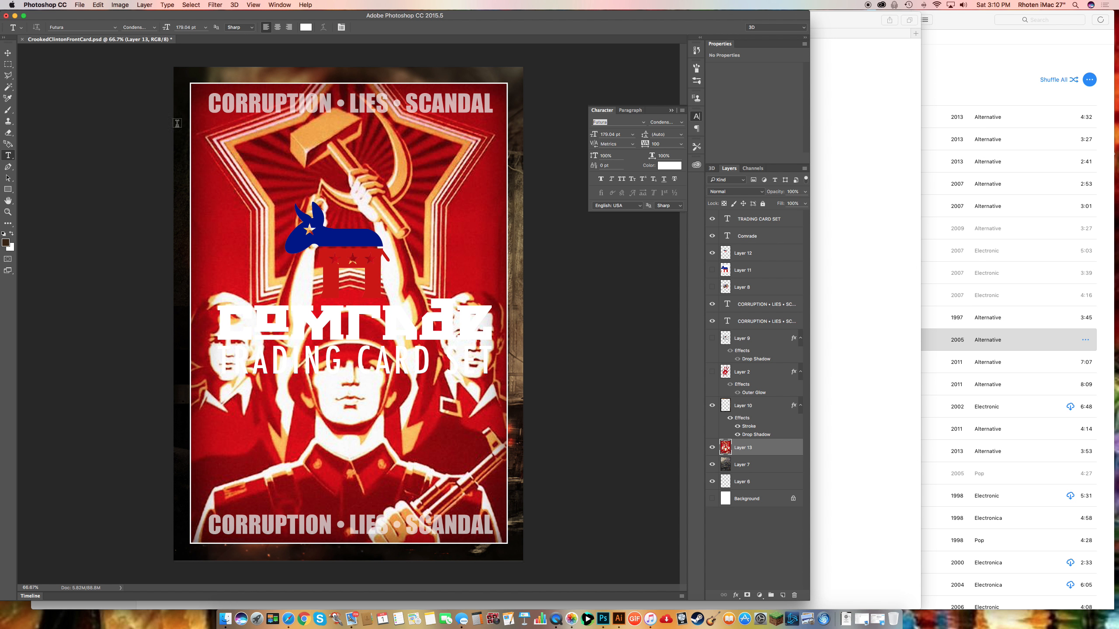
triple_click(282, 107)
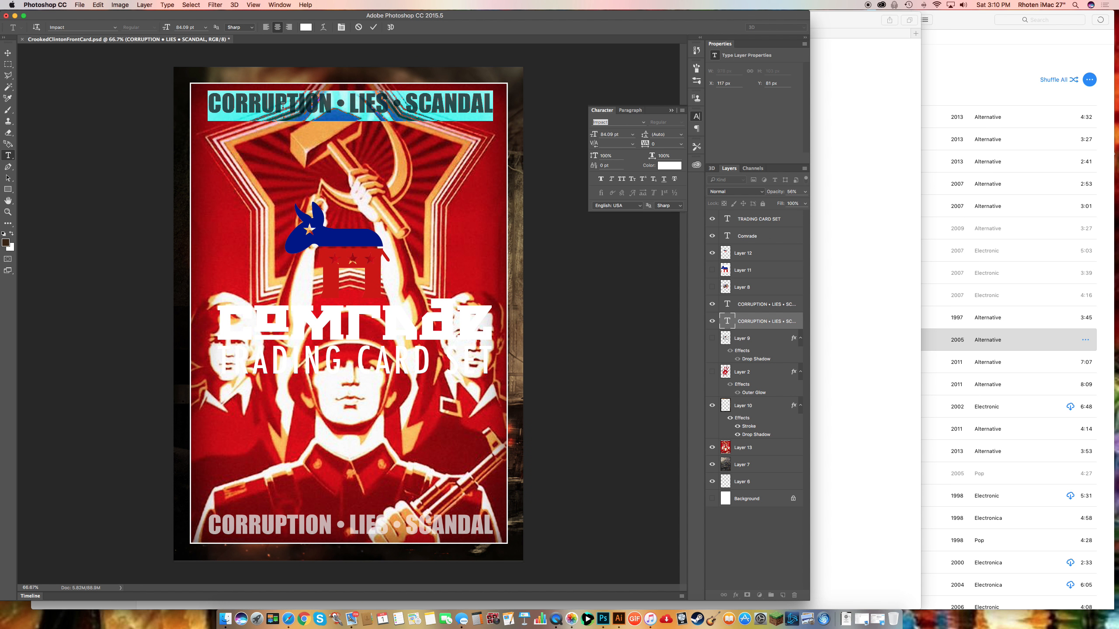
text(WE WI)
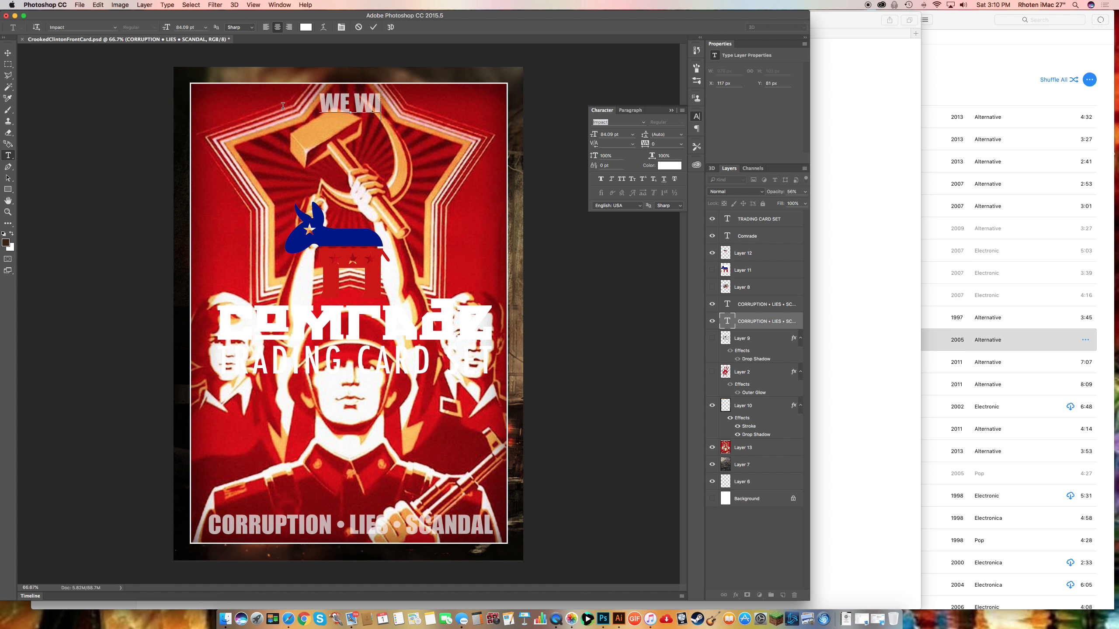
text(LL OPPRESS)
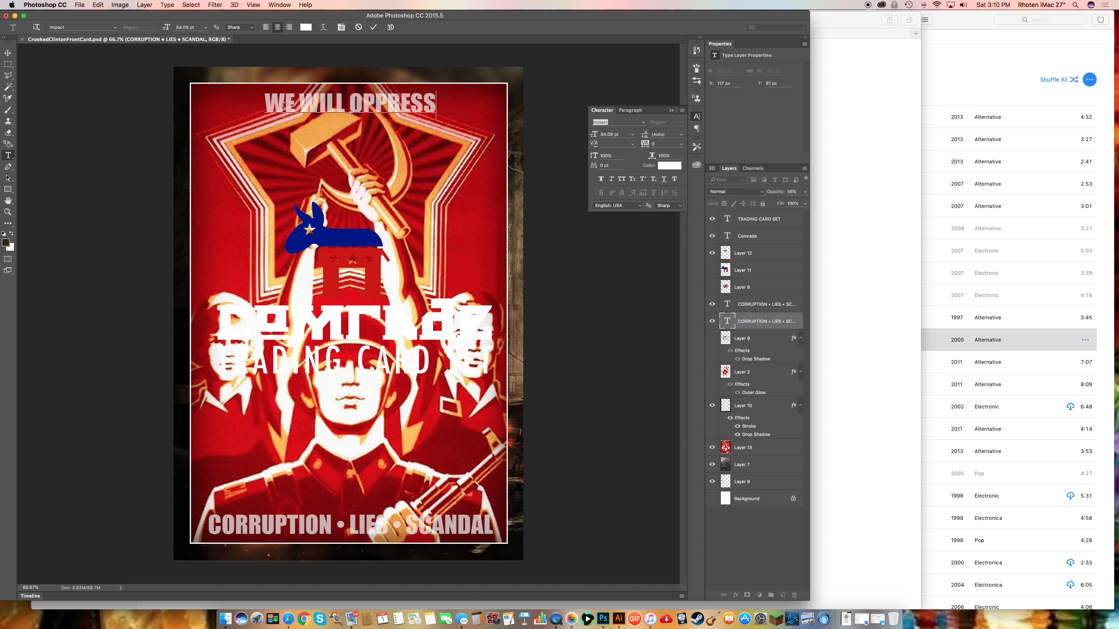
text( YOU)
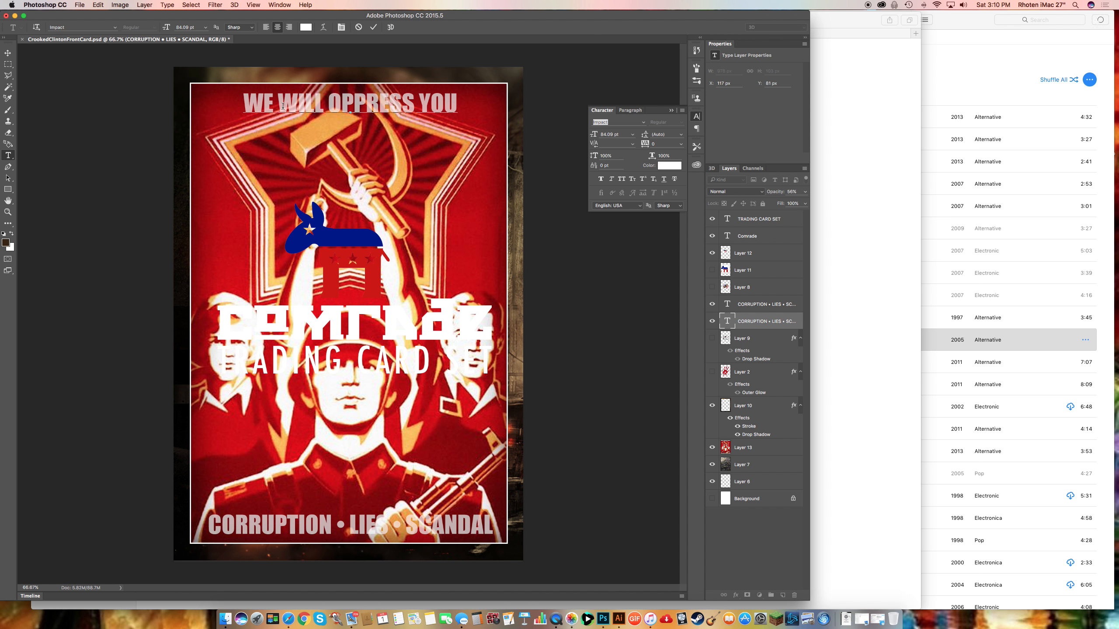
key(super+Return)
Scale the WE WILL OPPRESS YOU text to about 140% so it spans nearly the full width of the card frame.
key(super+t)
drag(244, 118, 203, 126)
drag(459, 128, 498, 132)
key(Return)
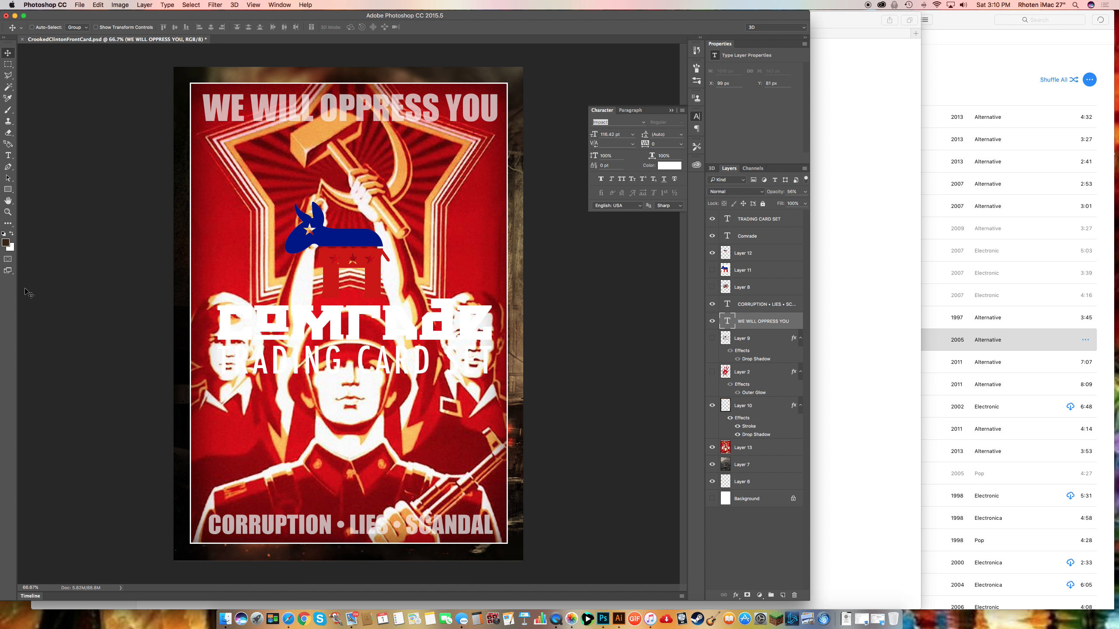
Recolour the Comrade title yellow by setting its text colour's yellow value to 100%.
click(8, 155)
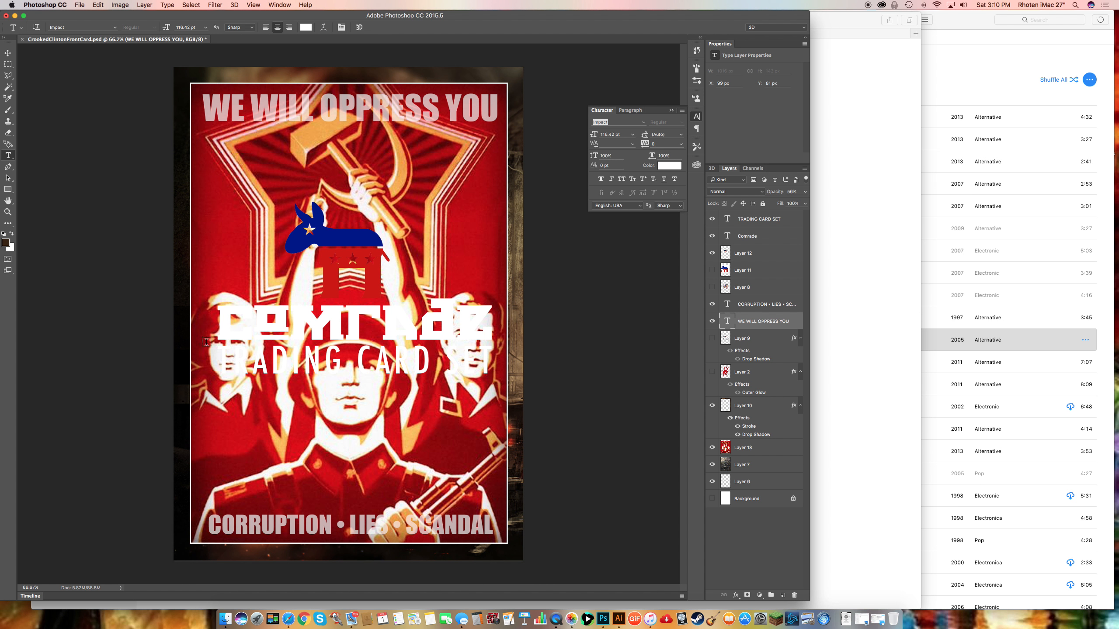
double_click(227, 321)
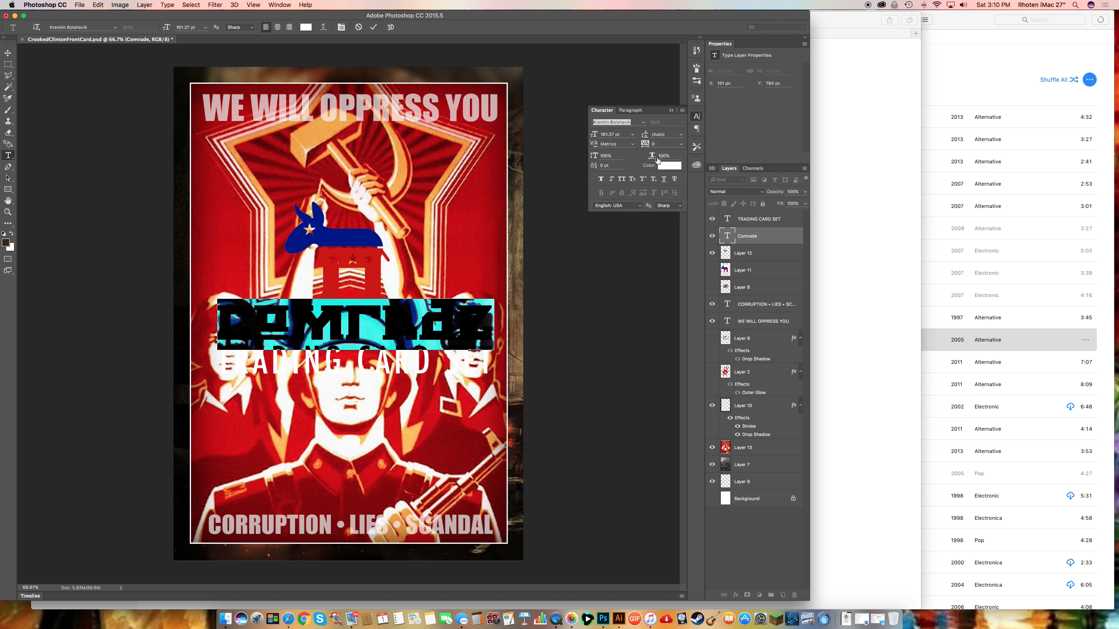
click(673, 170)
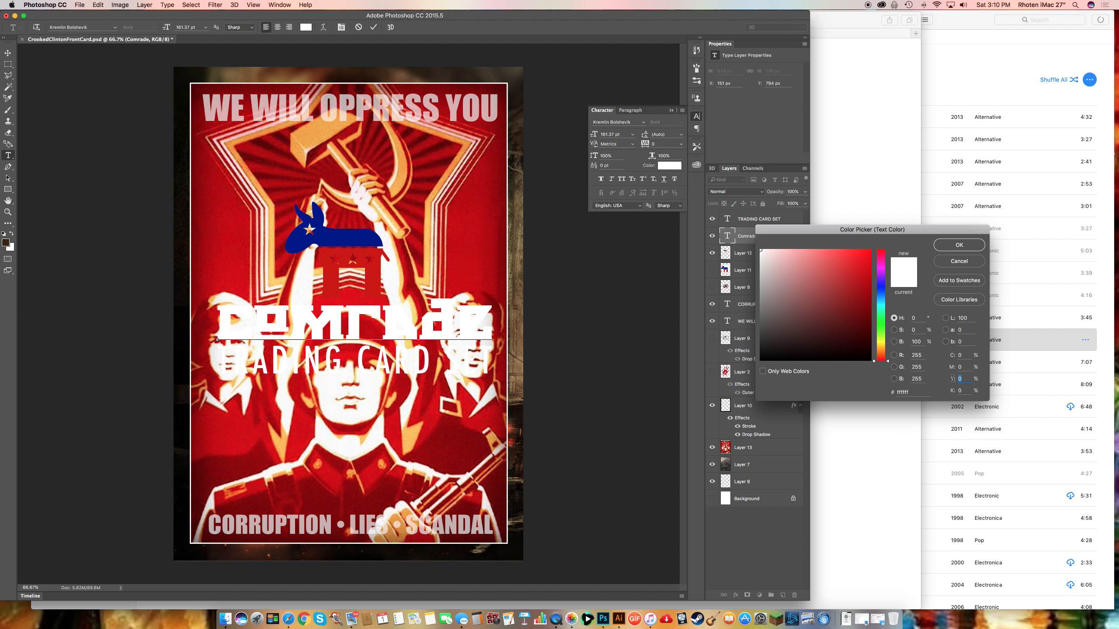
text(100)
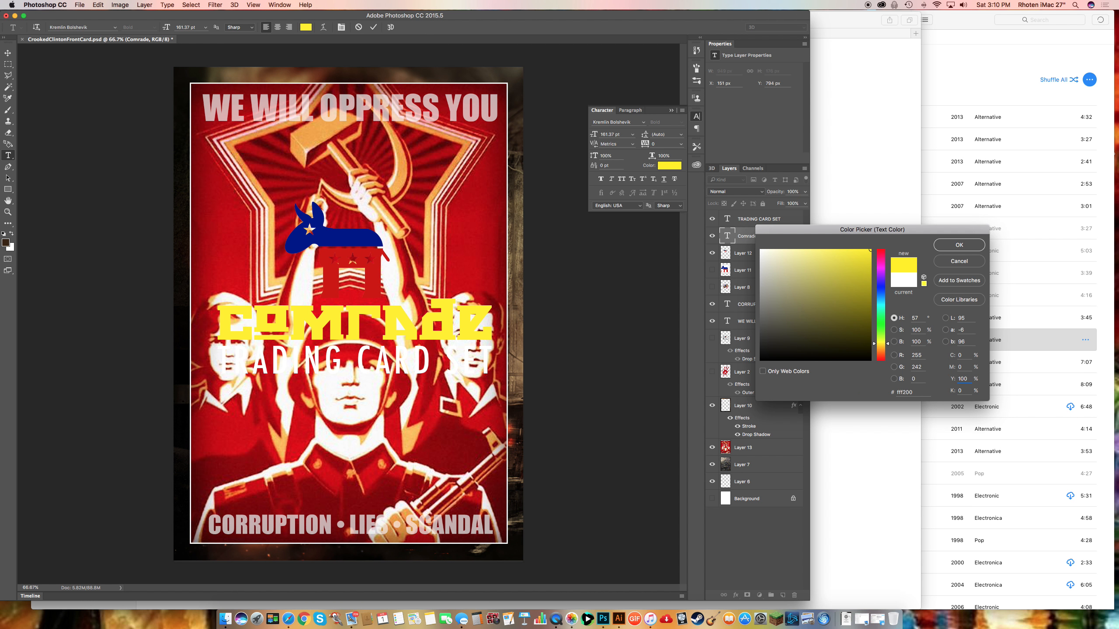
key(Return)
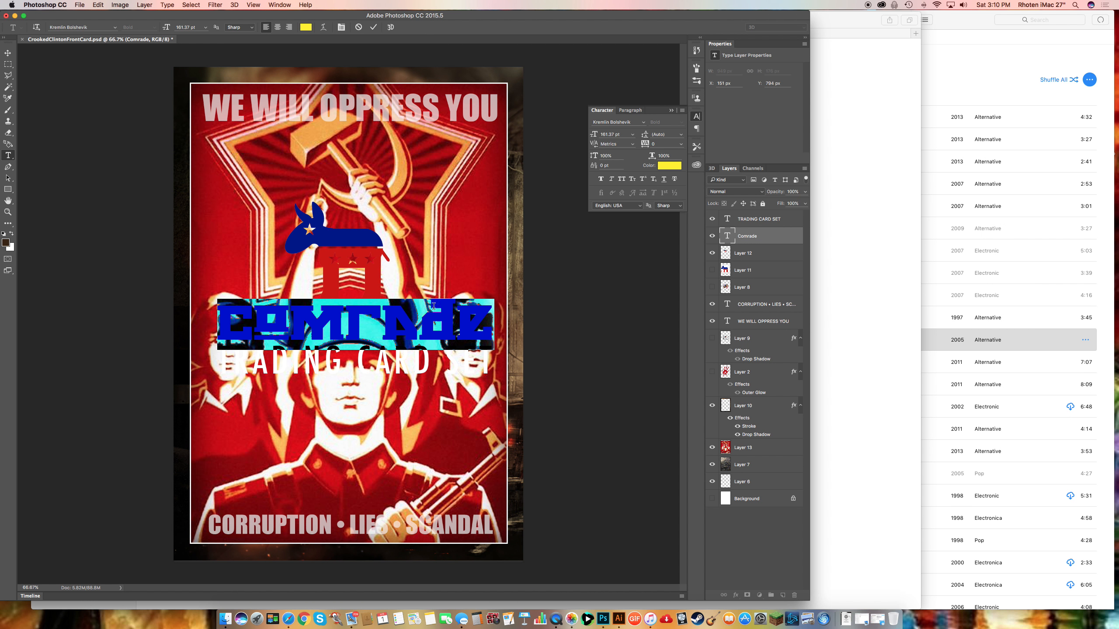
click(8, 53)
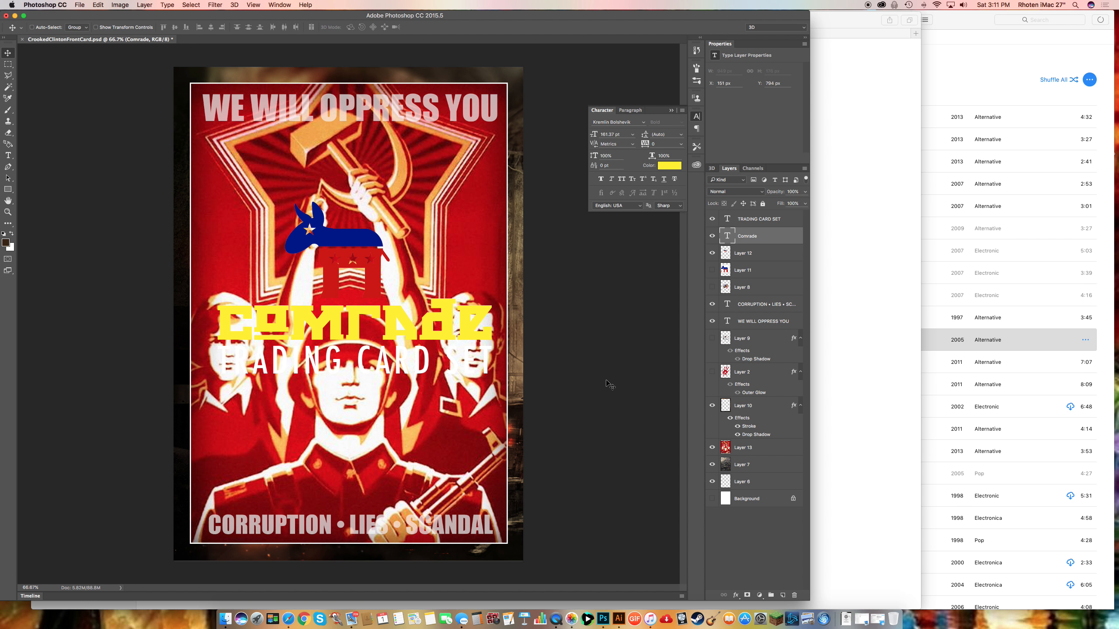
Add a black outside stroke and a Multiply drop shadow to the Comrade title.
click(736, 595)
click(752, 535)
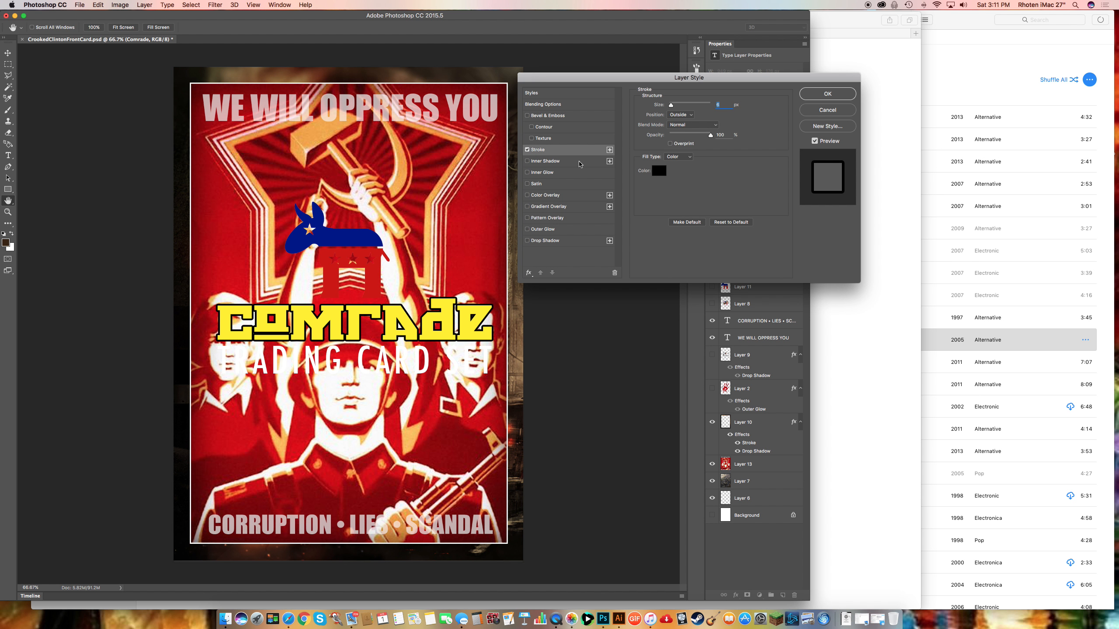
click(546, 240)
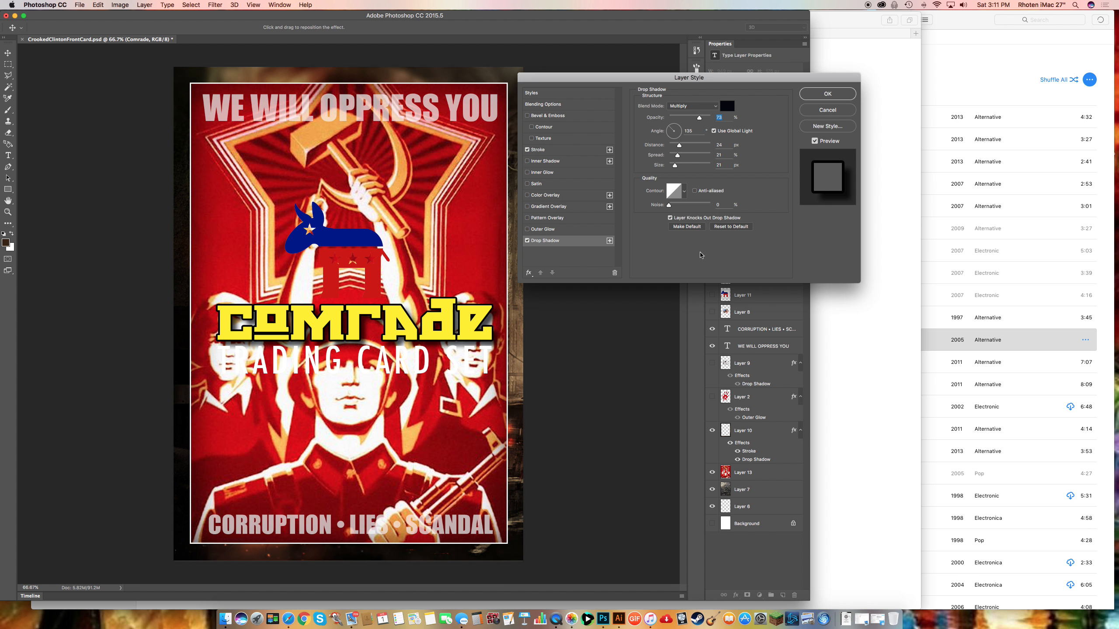
click(828, 93)
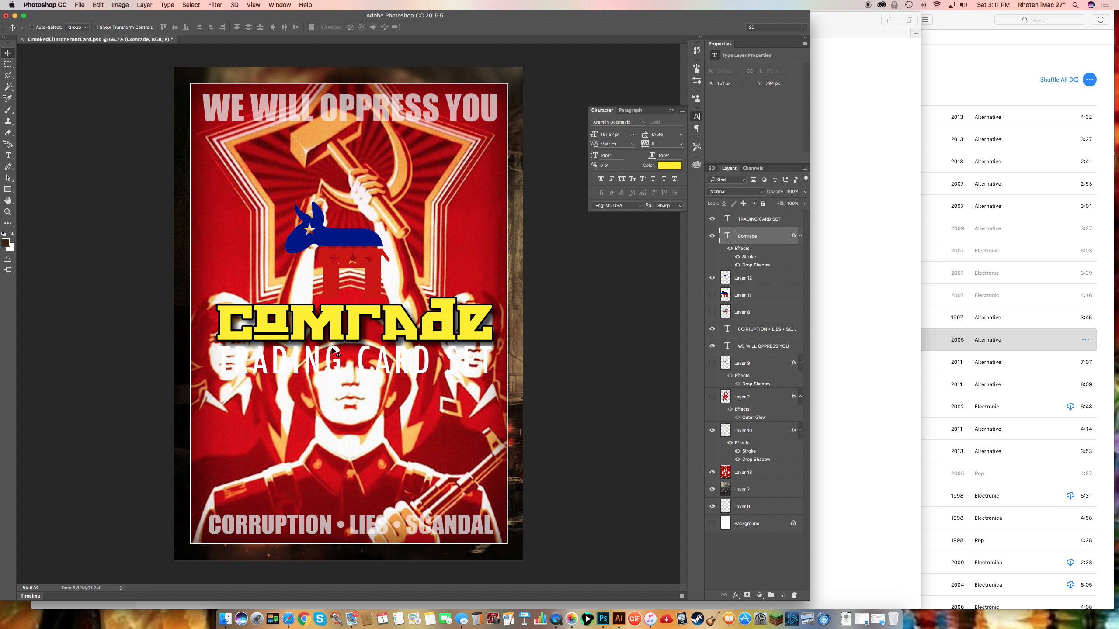
Move the Comrade title up above the soldiers' faces, and shift the Layer 12 donkey up and left above it.
drag(339, 325, 320, 281)
right_click(350, 244)
click(355, 242)
drag(350, 243, 307, 204)
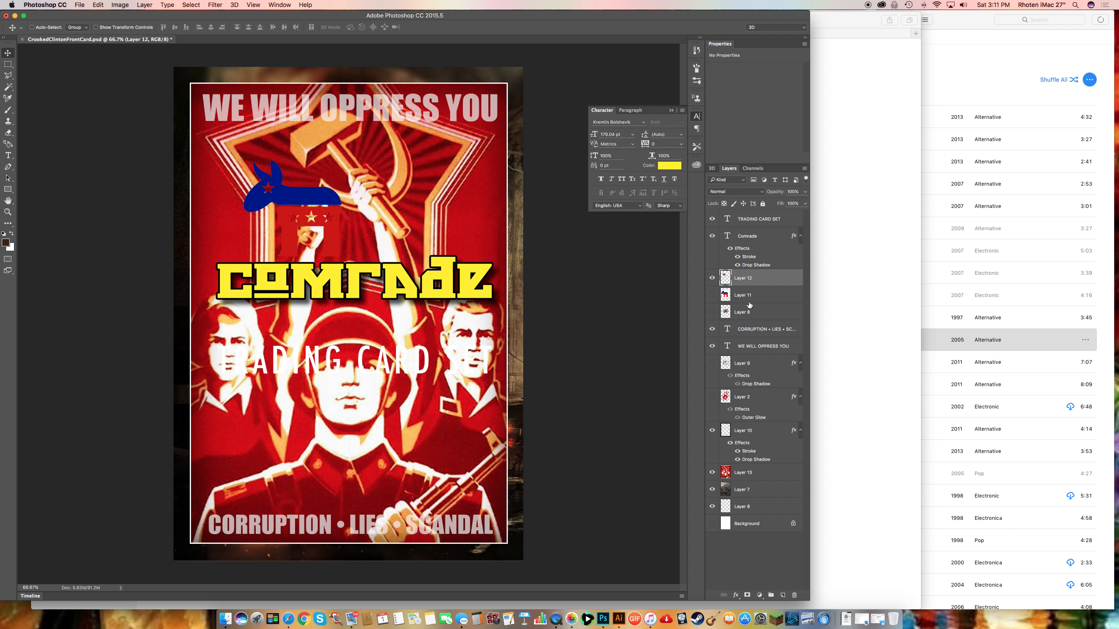
Give the Layer 12 donkey a Color Overlay using the yellow sampled from the Comrade title.
click(735, 595)
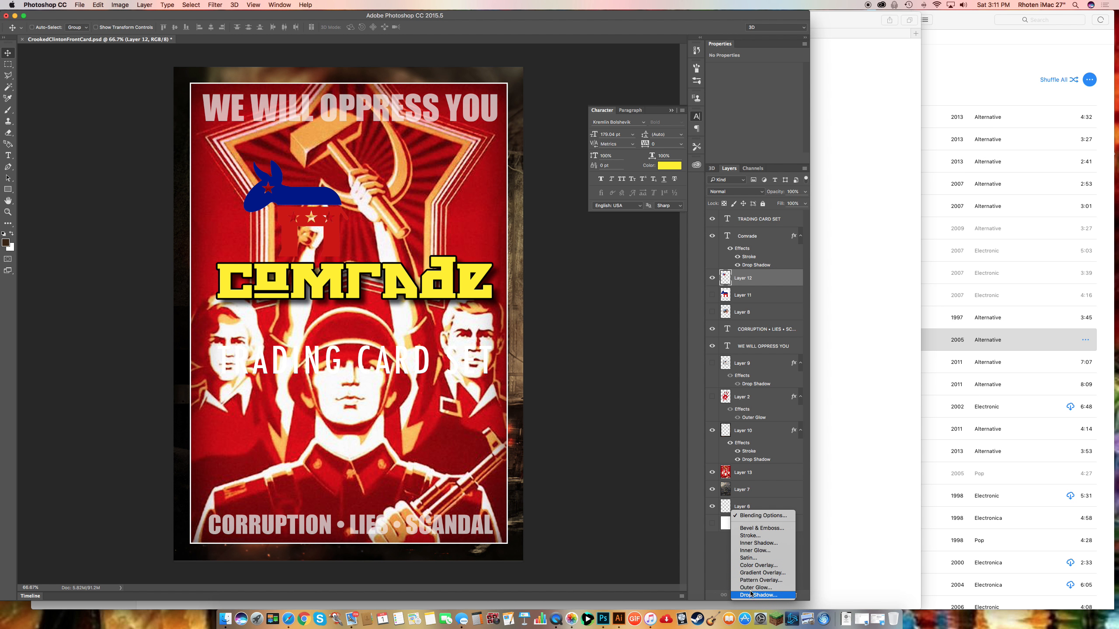
click(757, 566)
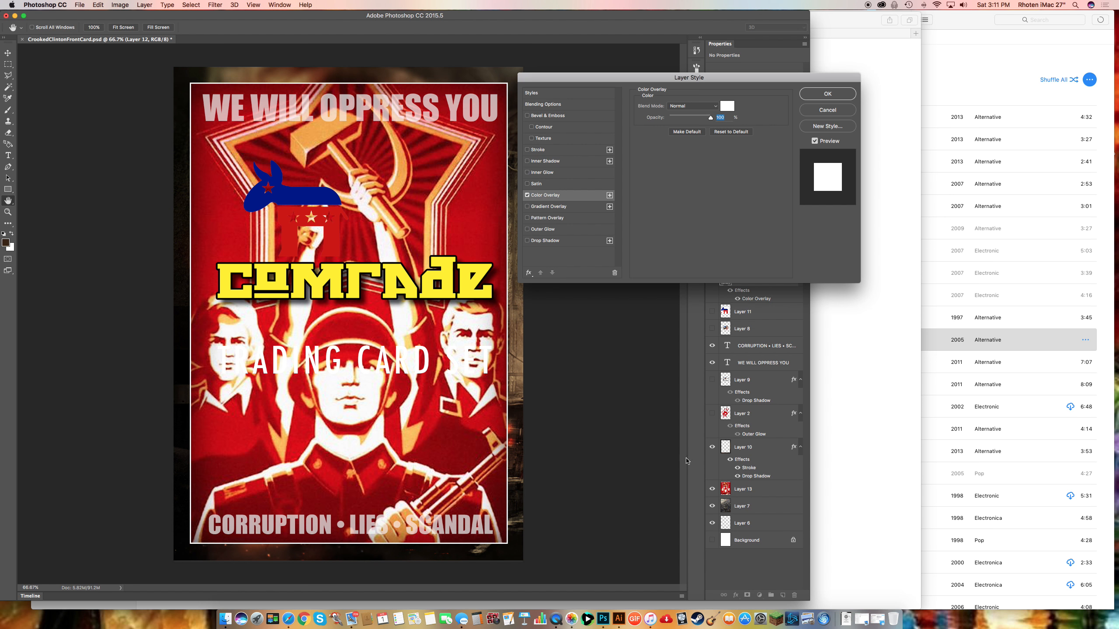
click(727, 106)
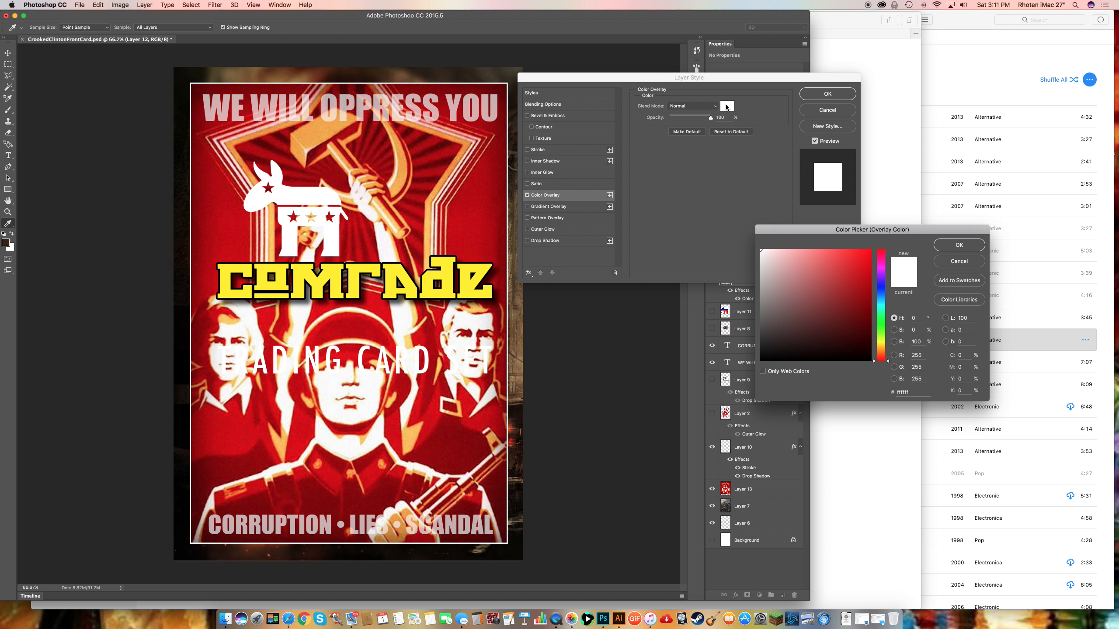
click(428, 287)
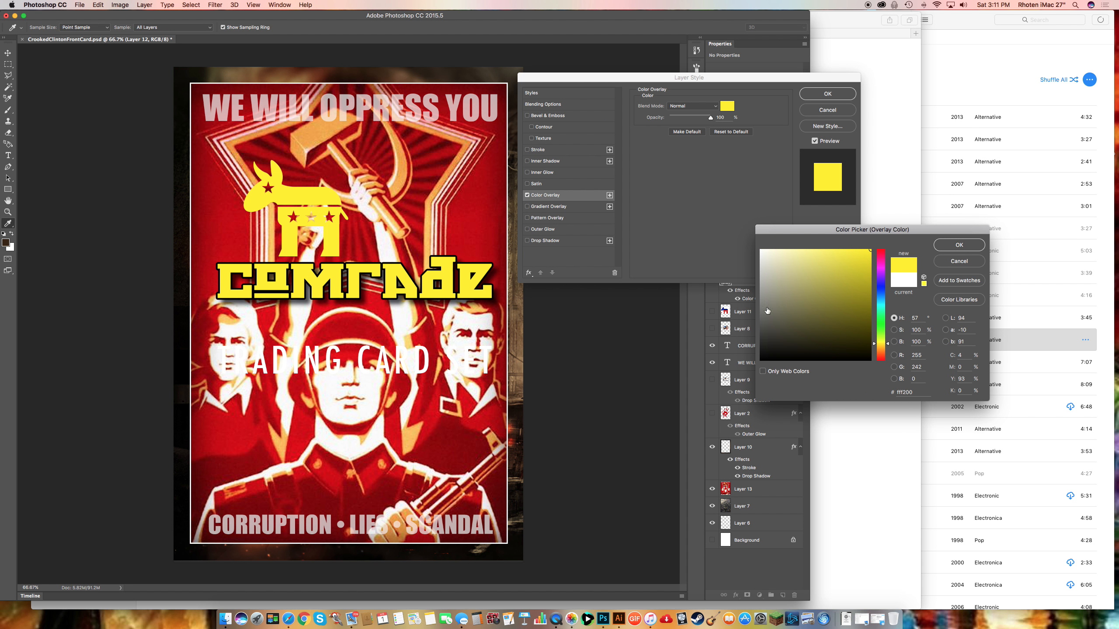
click(959, 245)
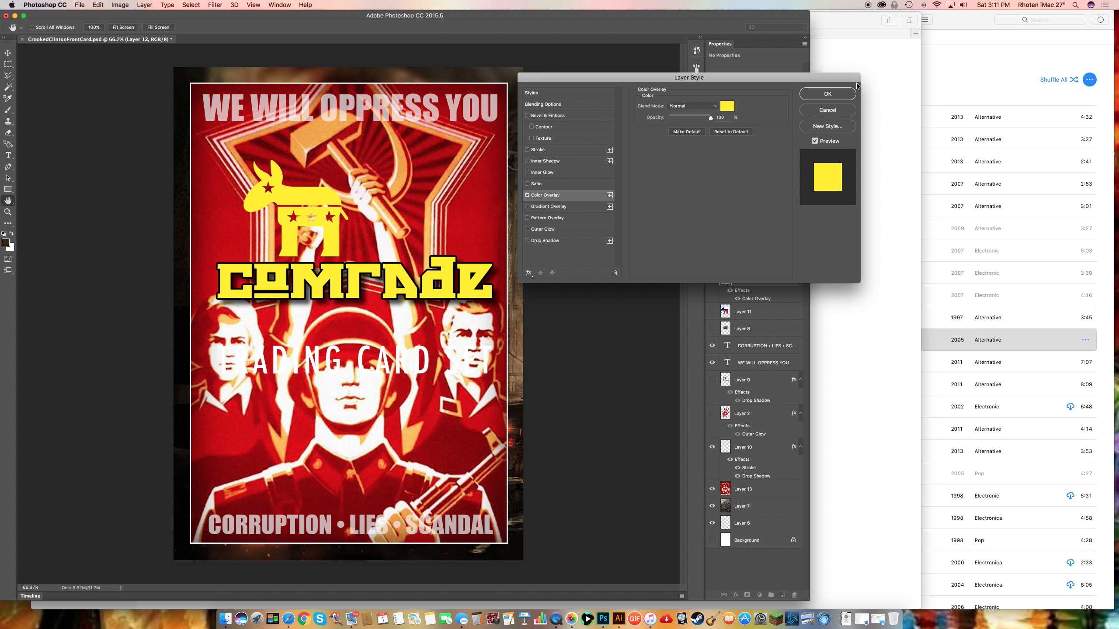
Add a Stroke and a Multiply Drop Shadow to the donkey's layer style and apply it.
click(537, 150)
click(600, 241)
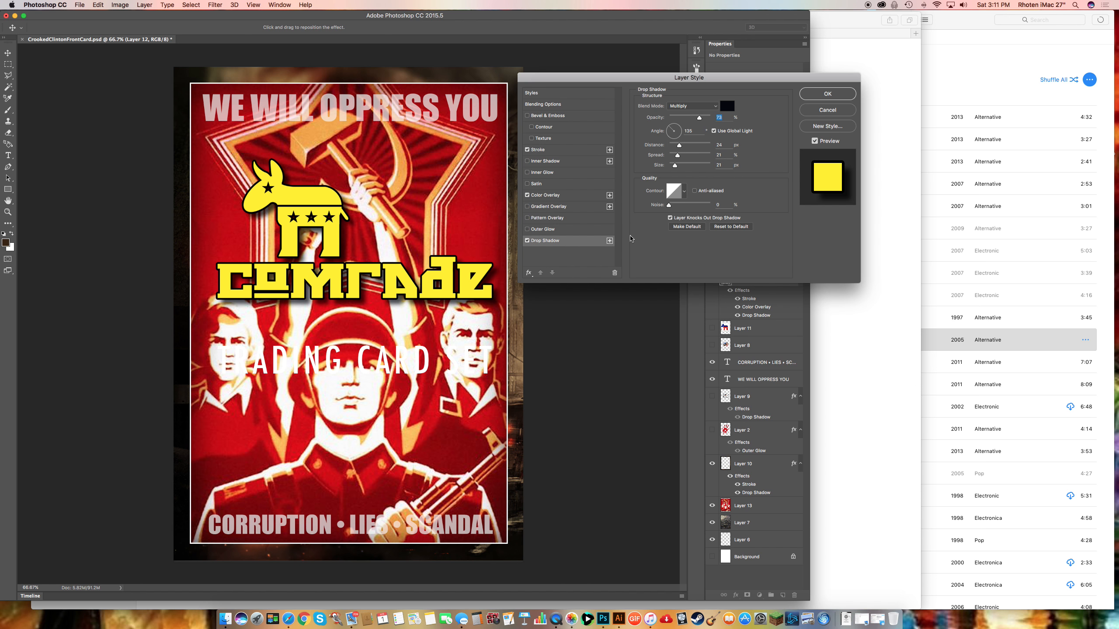
click(827, 94)
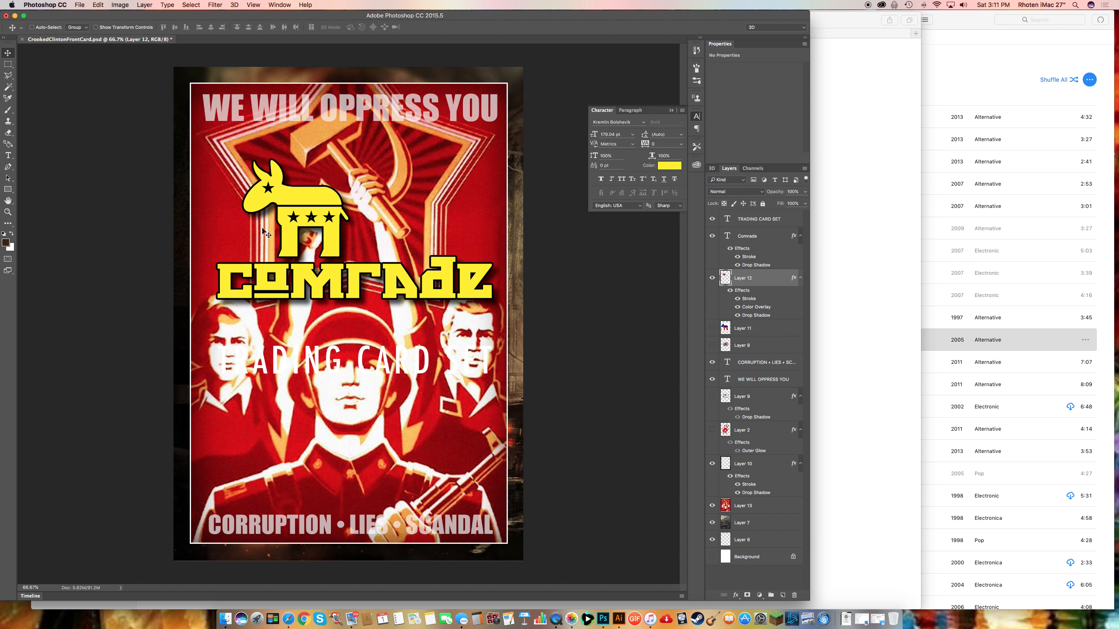
Move the yellow donkey right so it is centred above the Comrade title, and nudge it slightly up.
right_click(302, 199)
click(302, 198)
drag(302, 199, 341, 197)
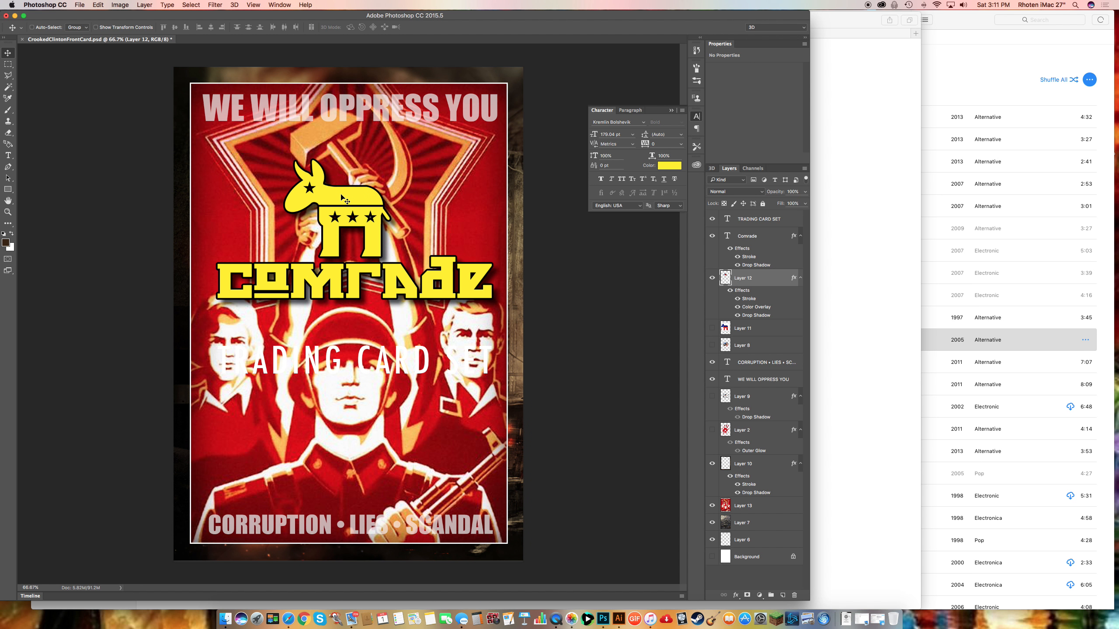
key(Up)
key(Up)
key(Up)
key(Up)
key(Up)
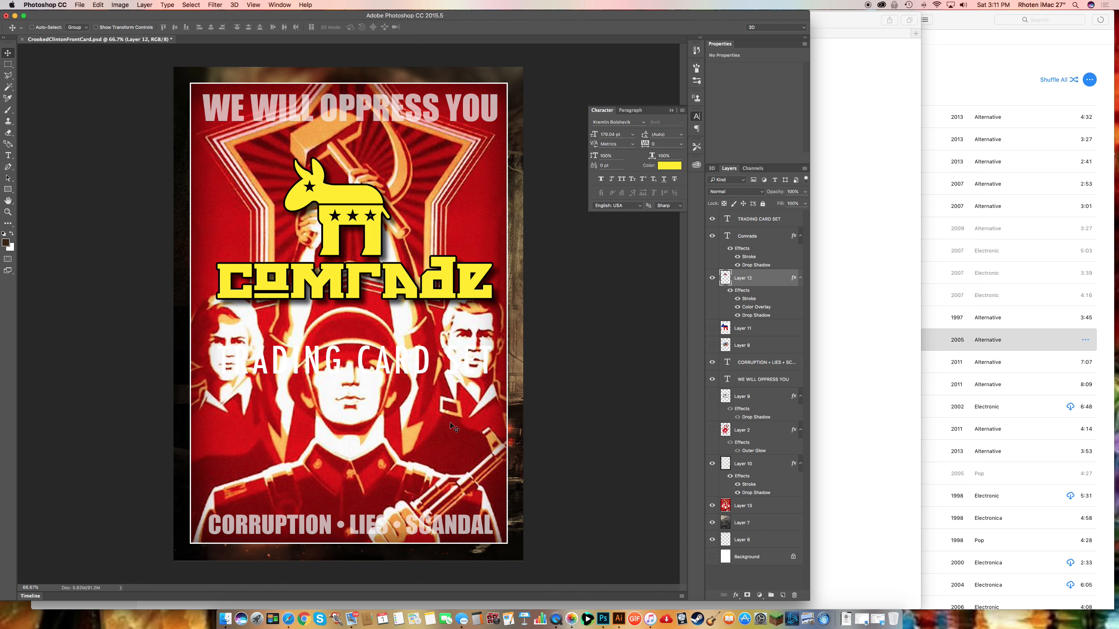
Lower the opacity of the Layer 13 soldiers image to about 57%.
click(765, 503)
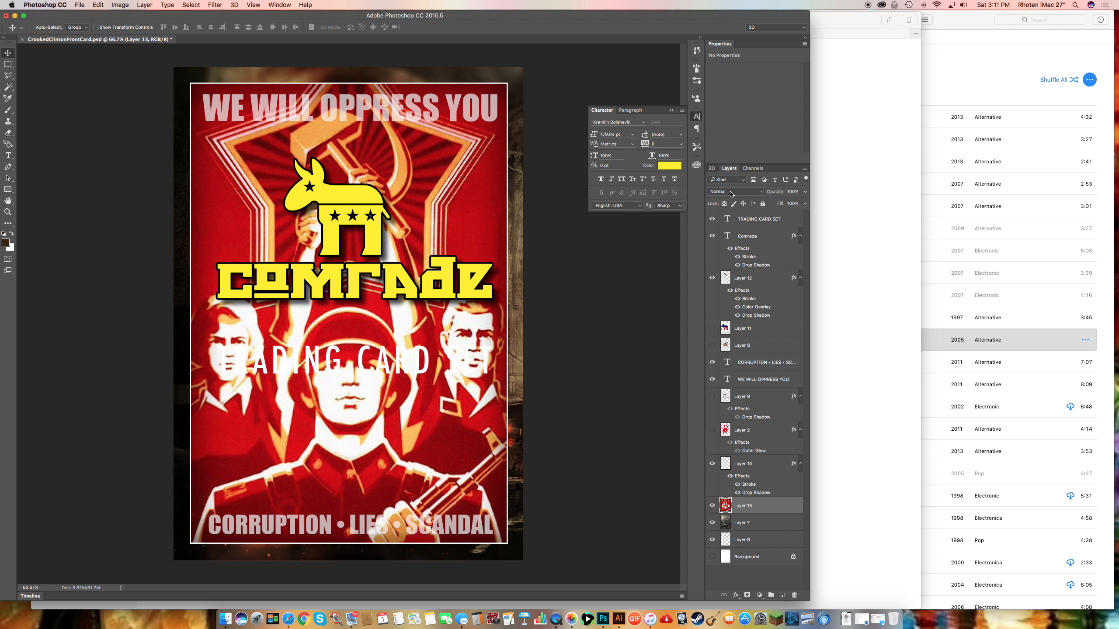
click(806, 194)
drag(804, 203, 793, 205)
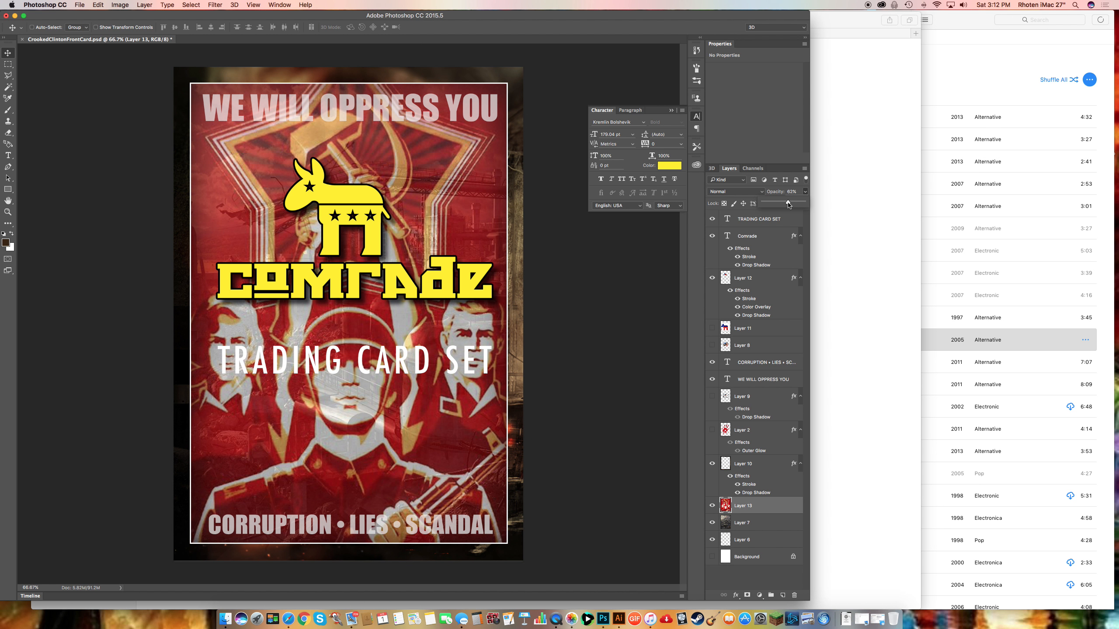
drag(786, 205, 787, 205)
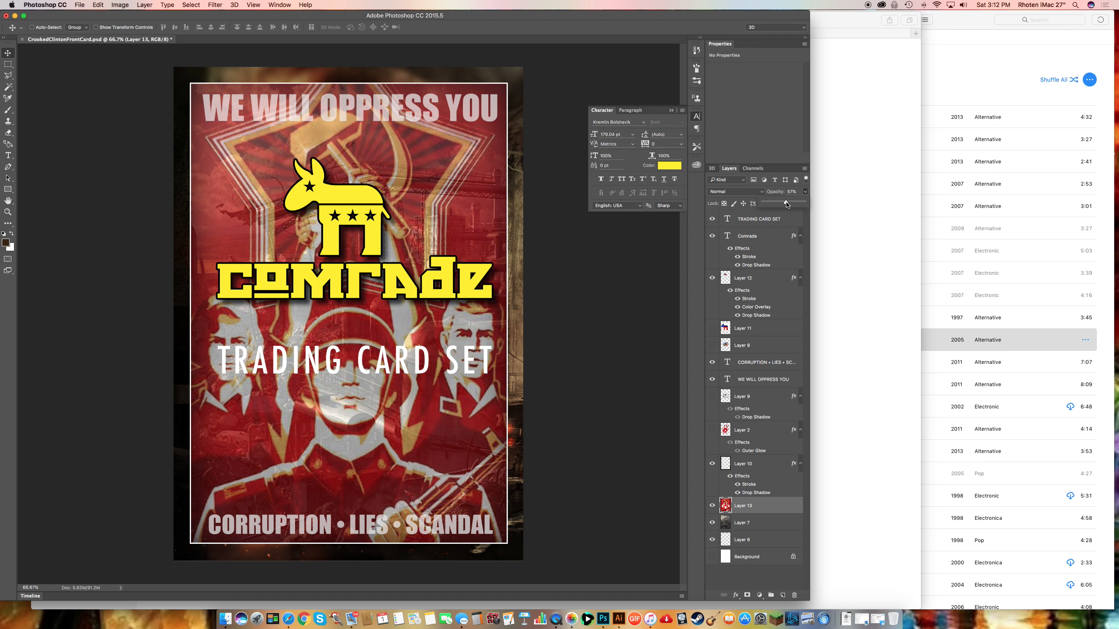
drag(786, 203, 785, 203)
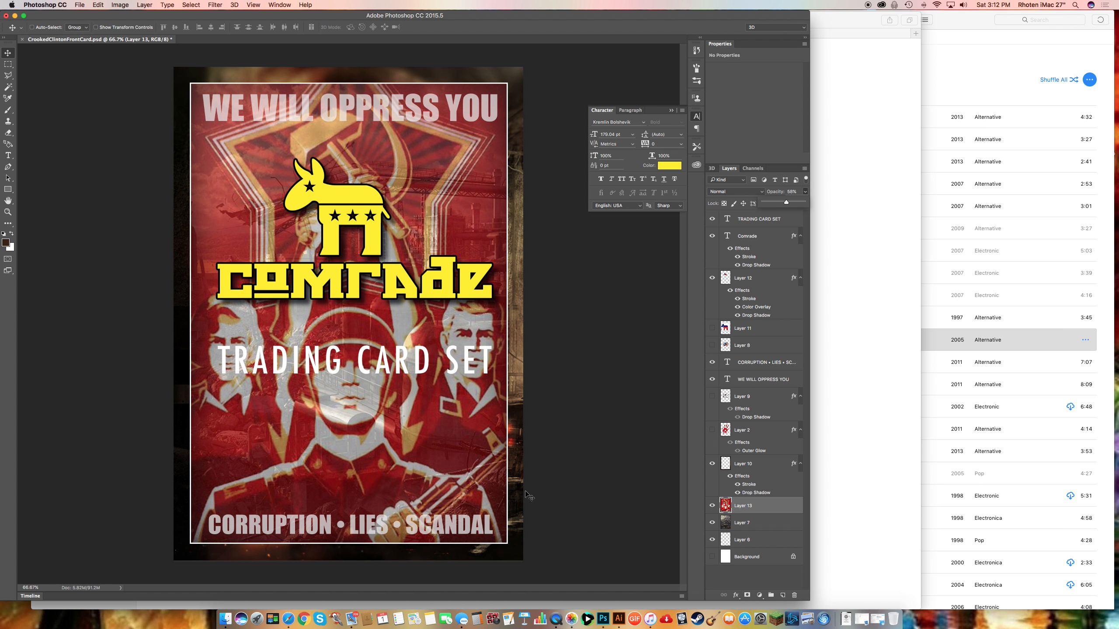
Move the TRADING CARD SET text up to sit directly beneath the Comrade title.
right_click(362, 372)
click(370, 373)
drag(364, 373, 363, 339)
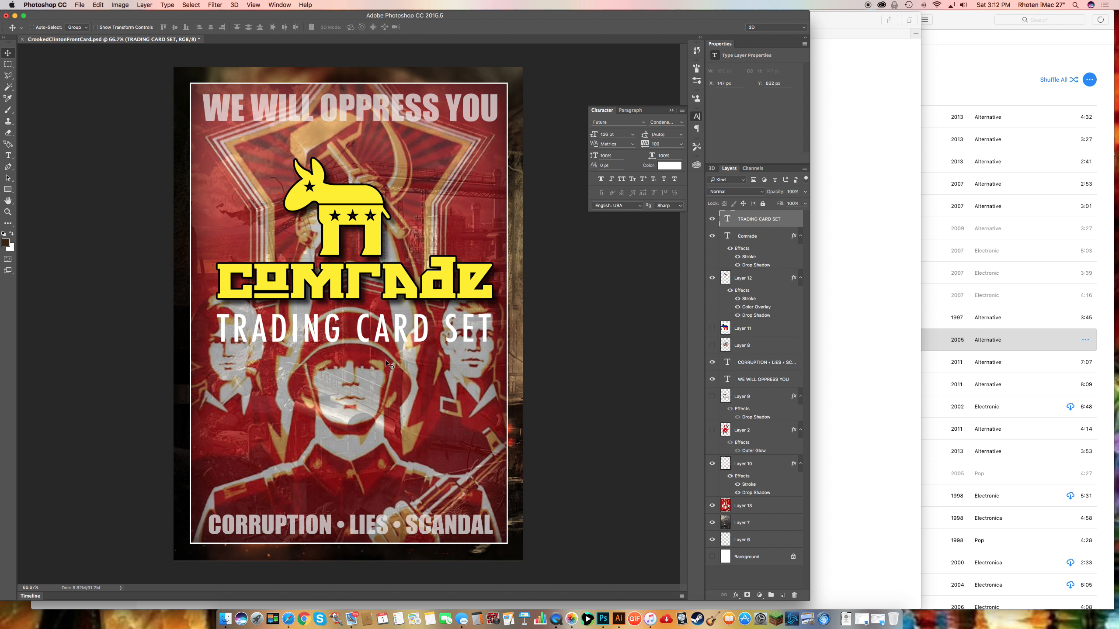
key(Up)
key(Up)
key(Up)
key(Up)
key(Up)
key(Up)
key(Right)
Make a rectangular selection around the TRADING CARD SET text and add a new layer directly above the Comrade layer.
click(8, 64)
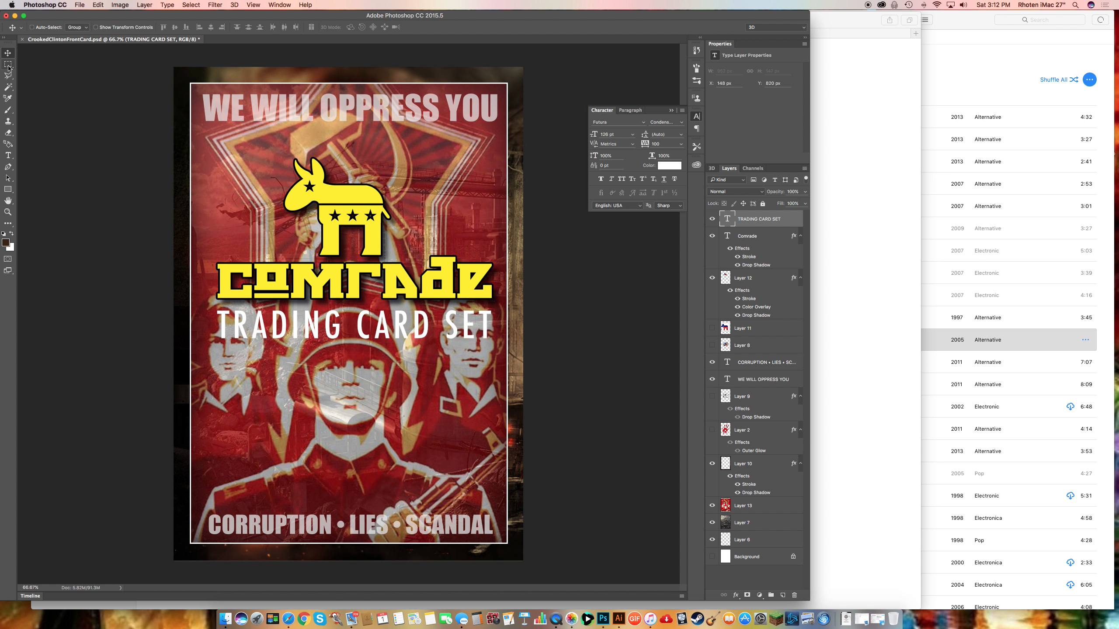
drag(212, 305, 497, 343)
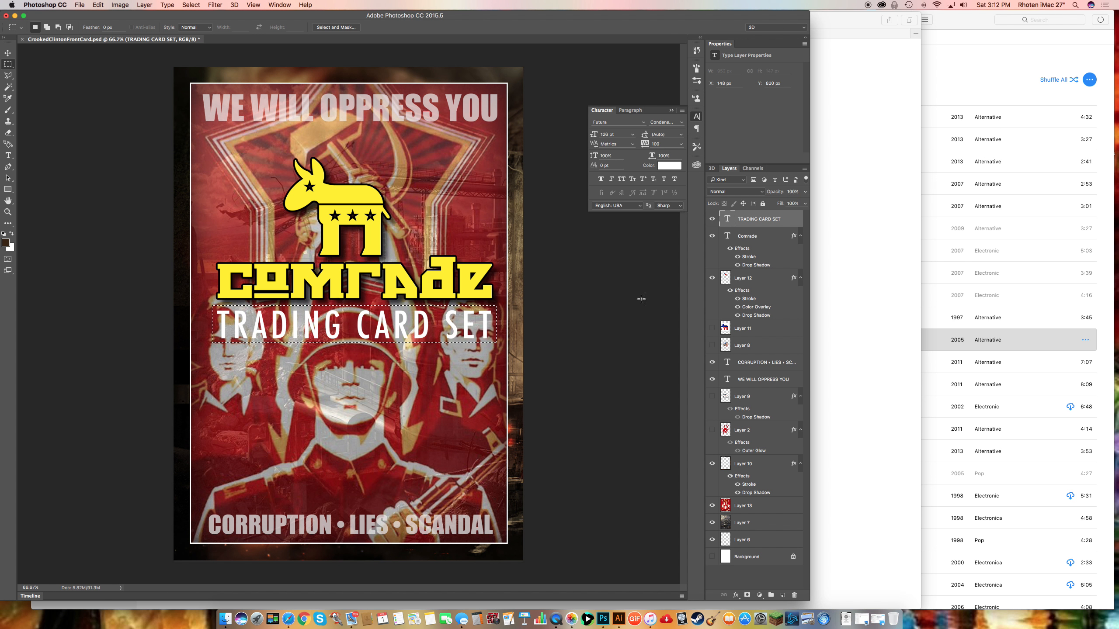
click(742, 235)
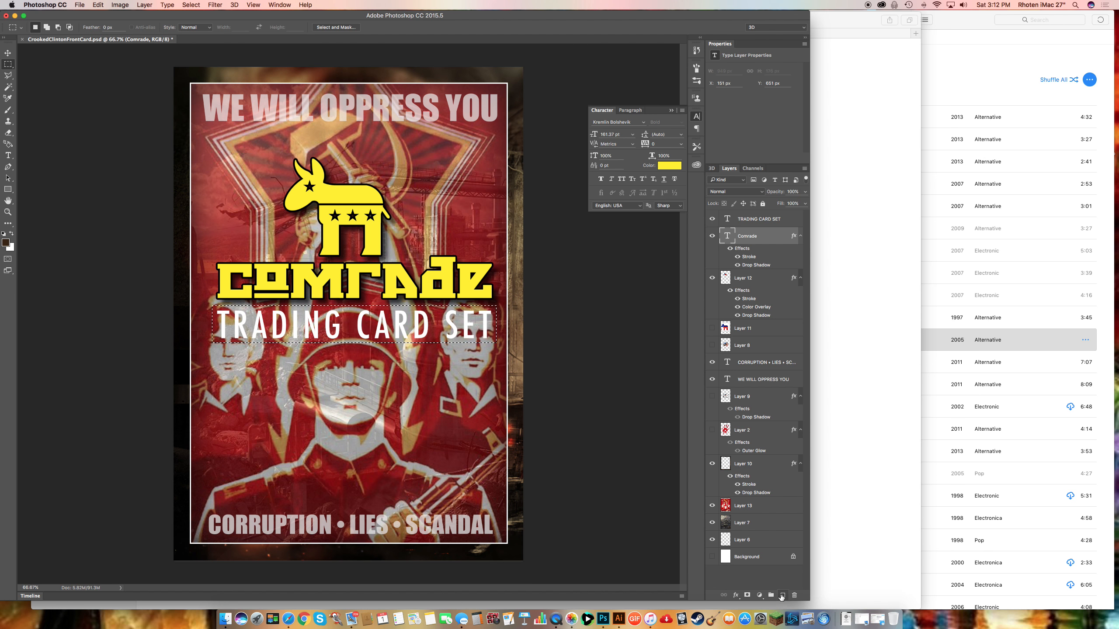
click(782, 595)
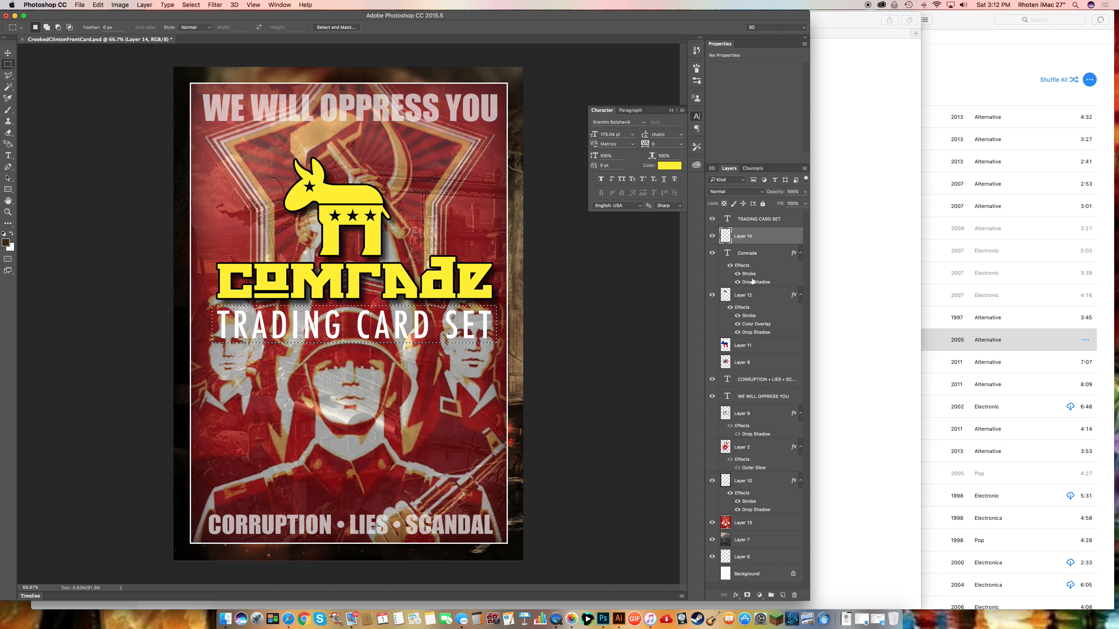
Choose a bright red foreground colour, fill the rectangular selection with it on the new layer, and deselect.
click(5, 242)
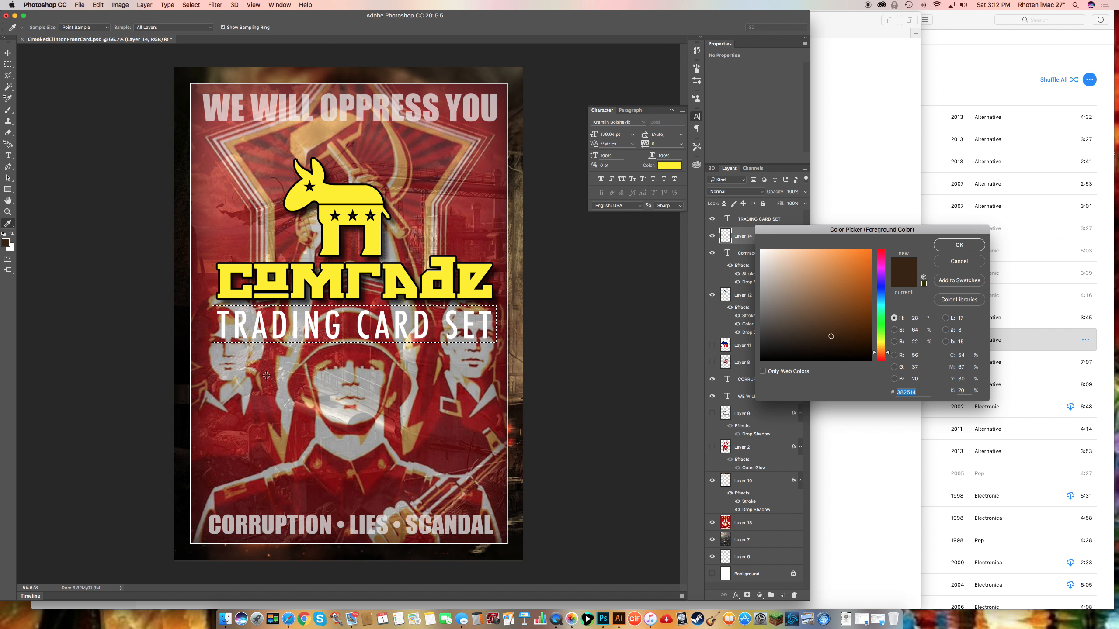
click(303, 430)
click(866, 260)
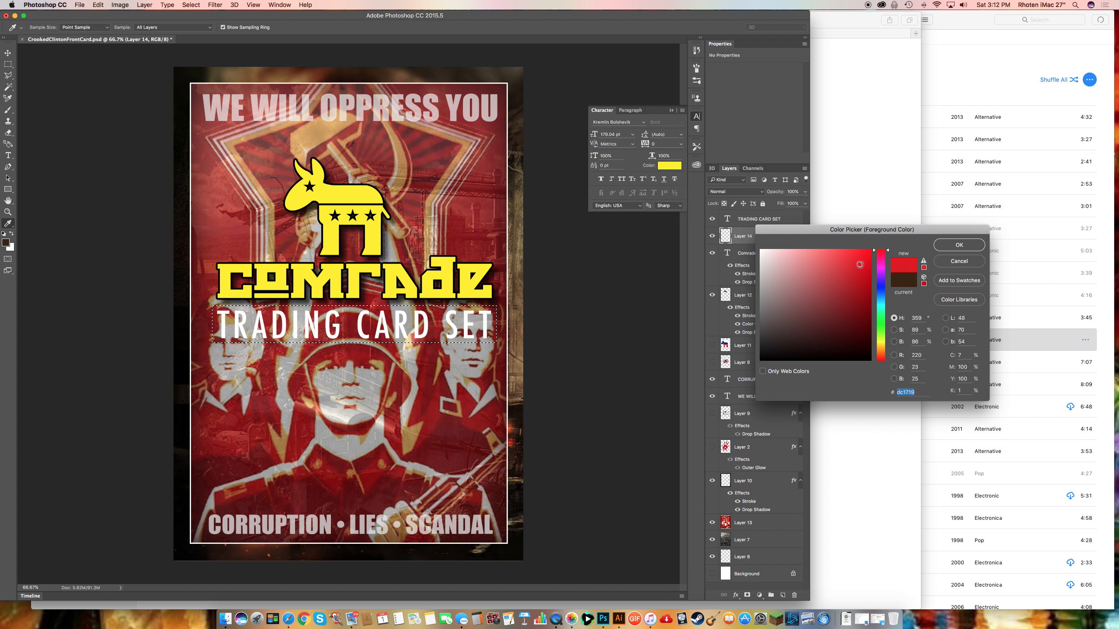
click(958, 244)
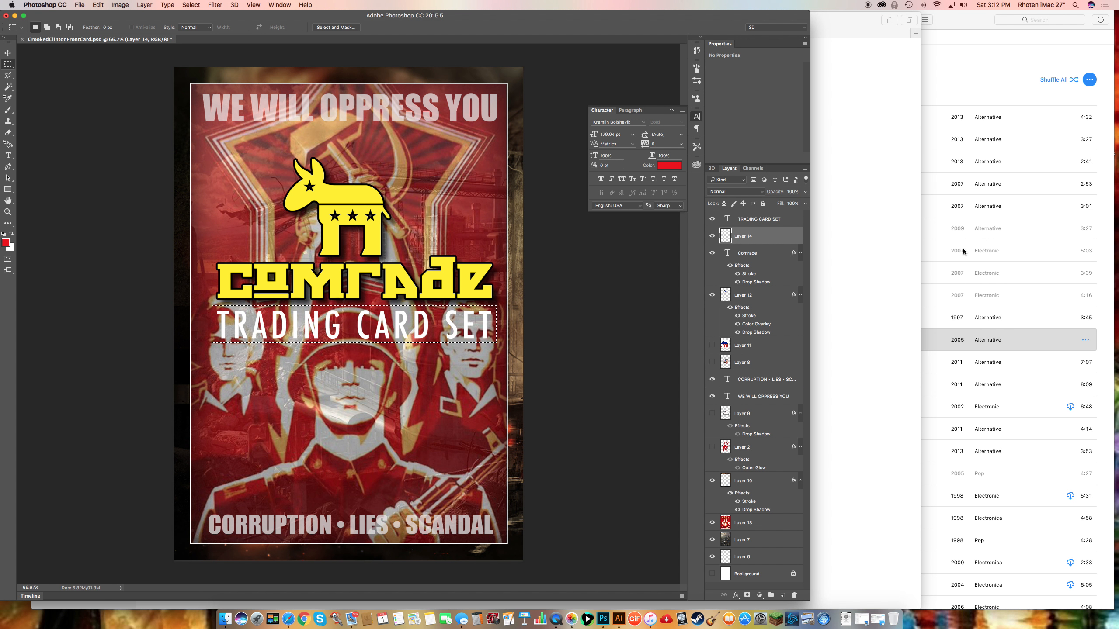
click(96, 3)
click(105, 136)
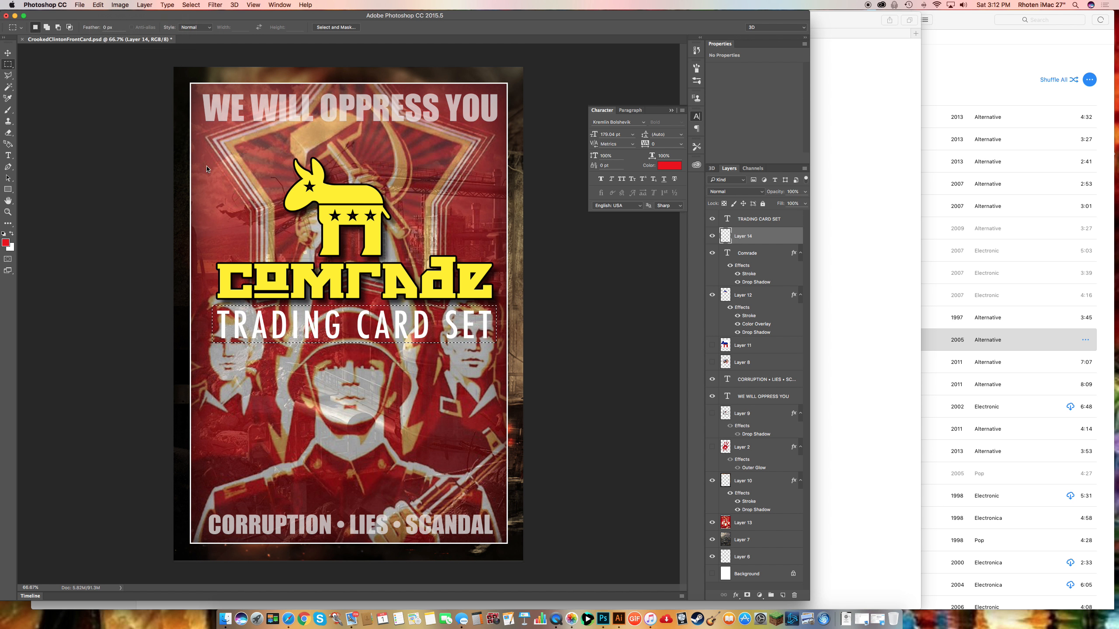
click(614, 248)
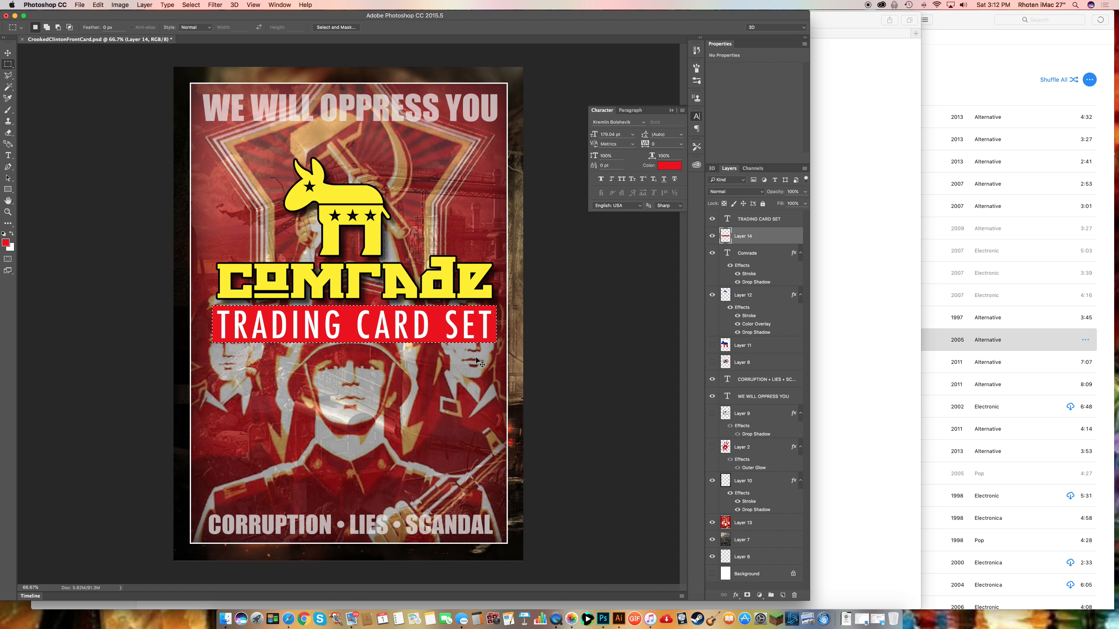
key(super+d)
Stretch the red bar behind TRADING CARD SET horizontally to both outer edges of the card.
click(7, 53)
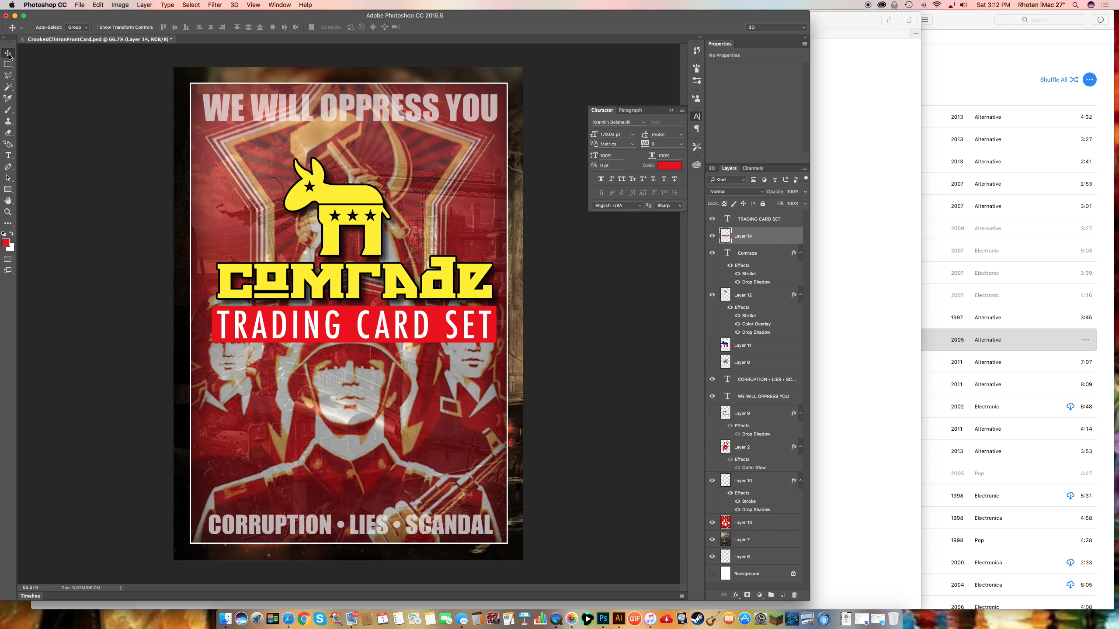
key(super+t)
drag(213, 324, 176, 325)
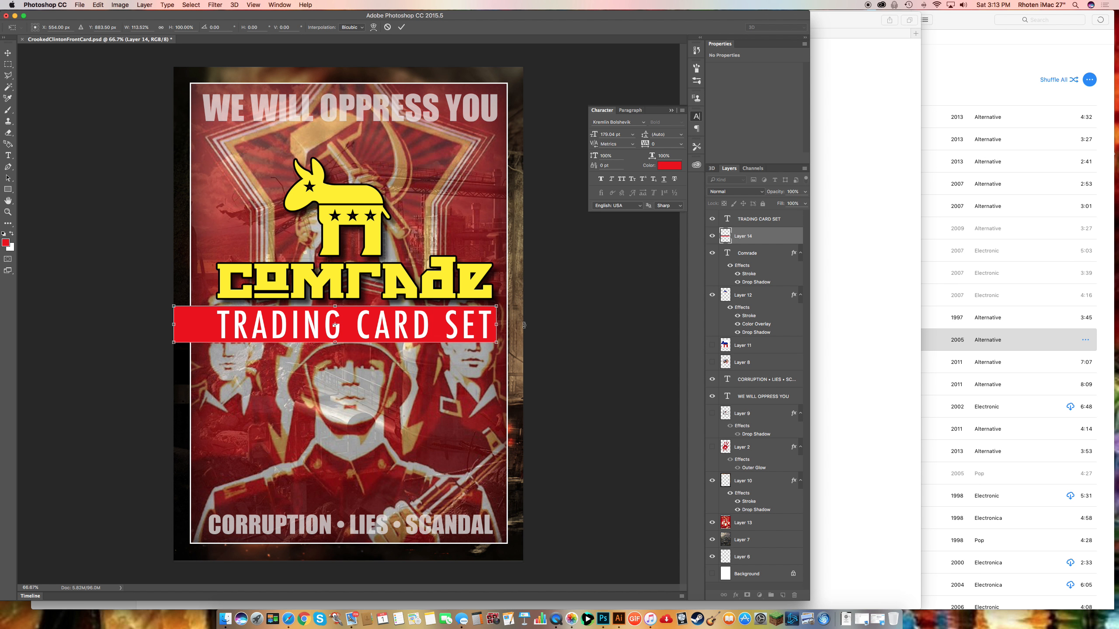
drag(497, 324, 524, 325)
key(Return)
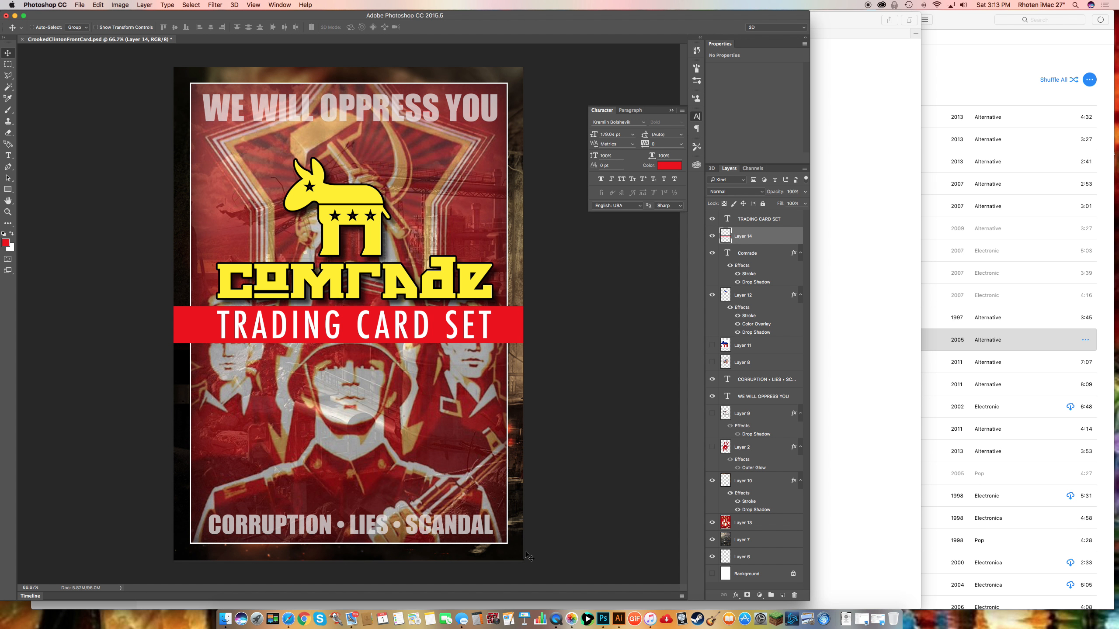
Switch to Safari, close the wallpaper image, and copy the full-size World in Conflict: Soviet Assault picture from the soviet background results.
click(839, 448)
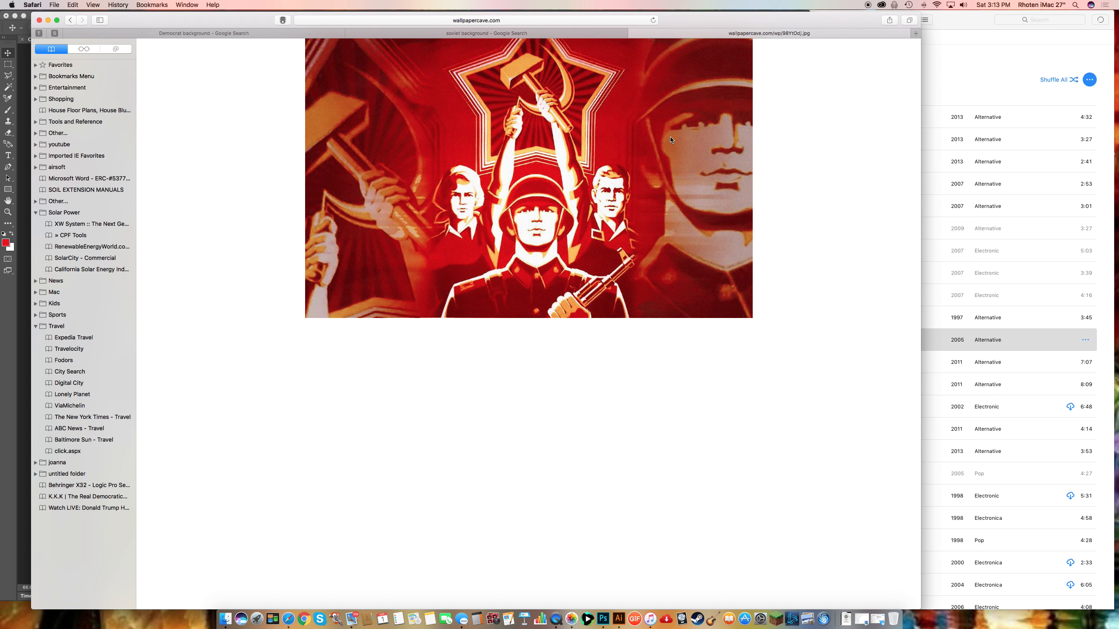
key(super+w)
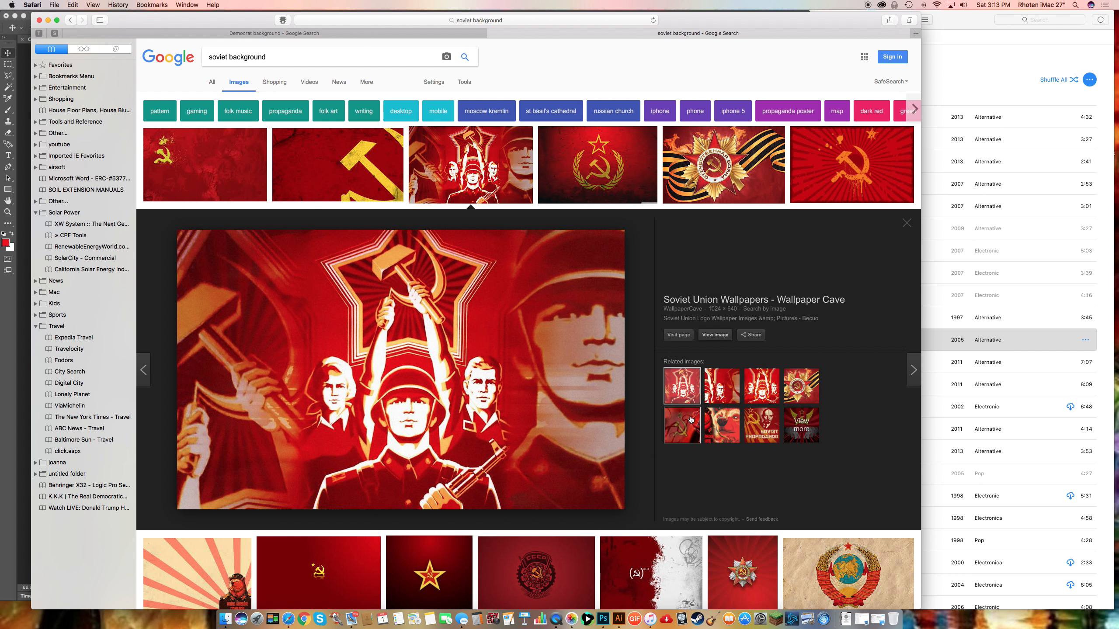
scroll(751, 374, down, 5)
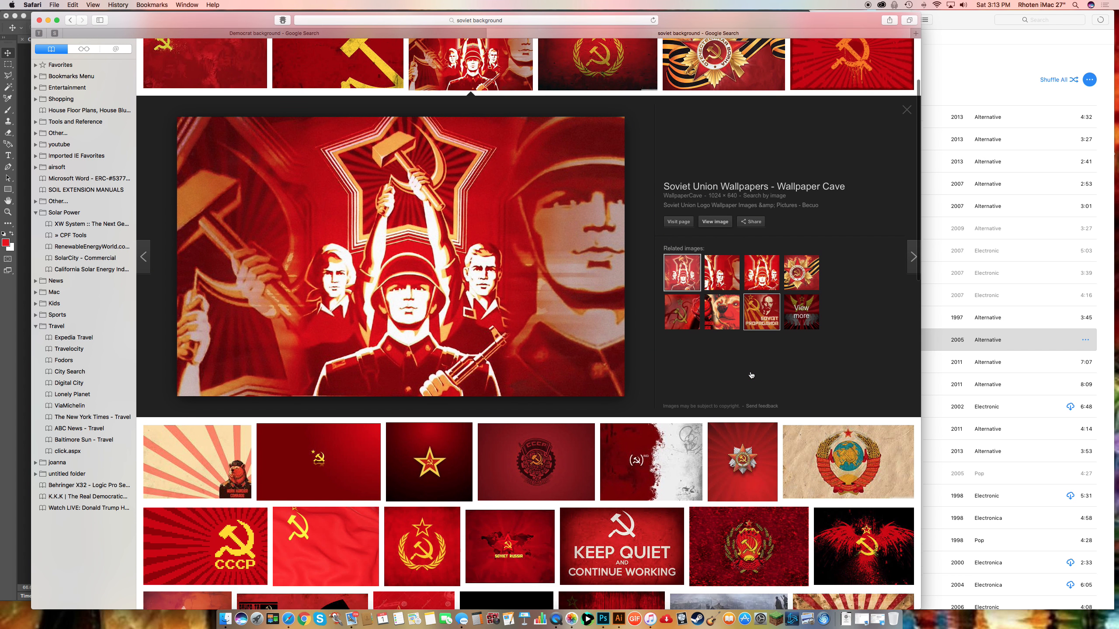
scroll(642, 375, down, 5)
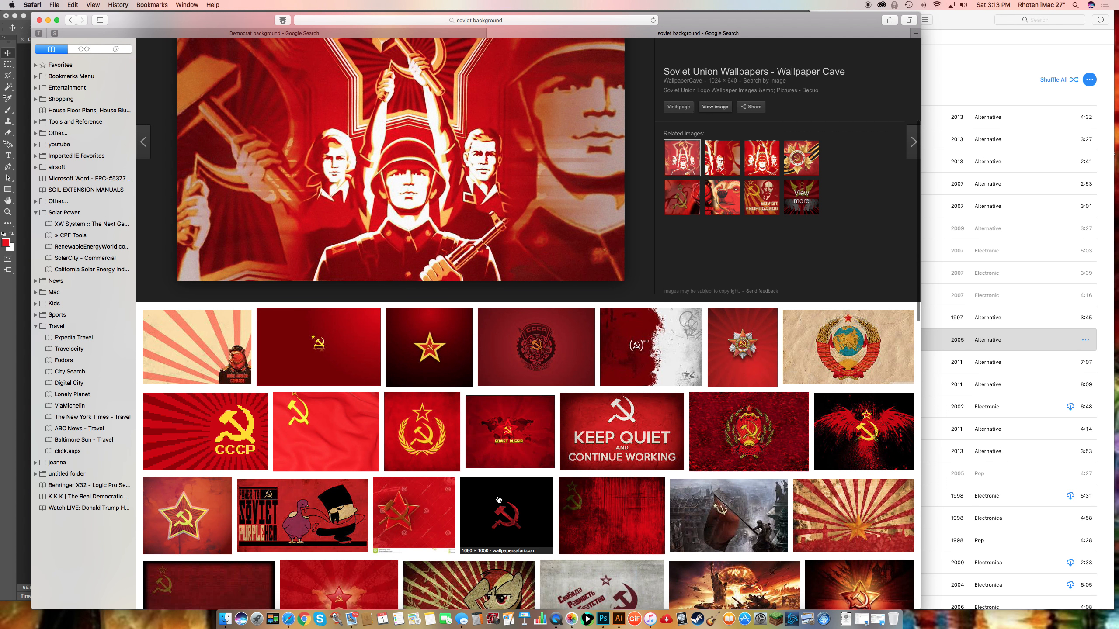
scroll(592, 450, down, 3)
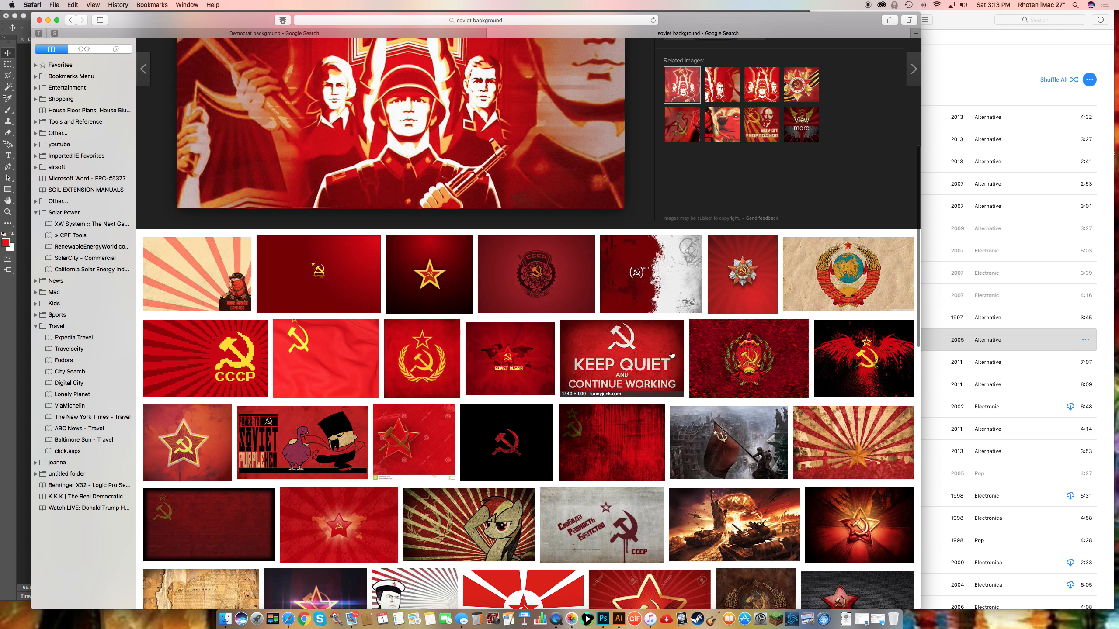
click(747, 530)
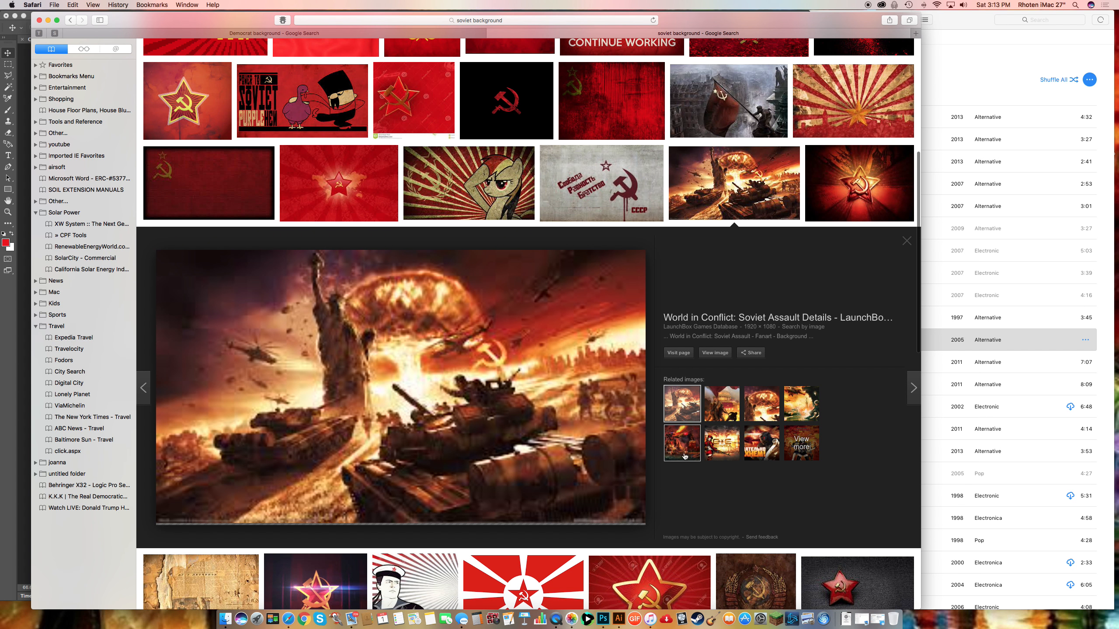
click(714, 352)
right_click(527, 297)
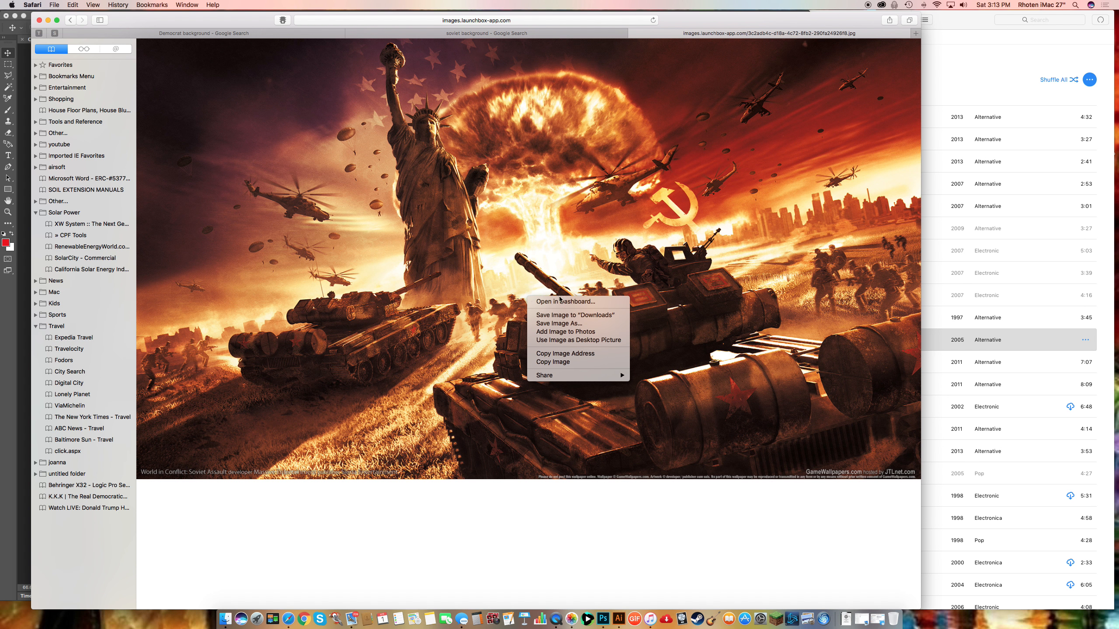
click(585, 362)
Switch to Photoshop, paste the Soviet Assault picture directly above Layer 7, and enlarge it to about 157% so it covers the card.
key(super+Tab)
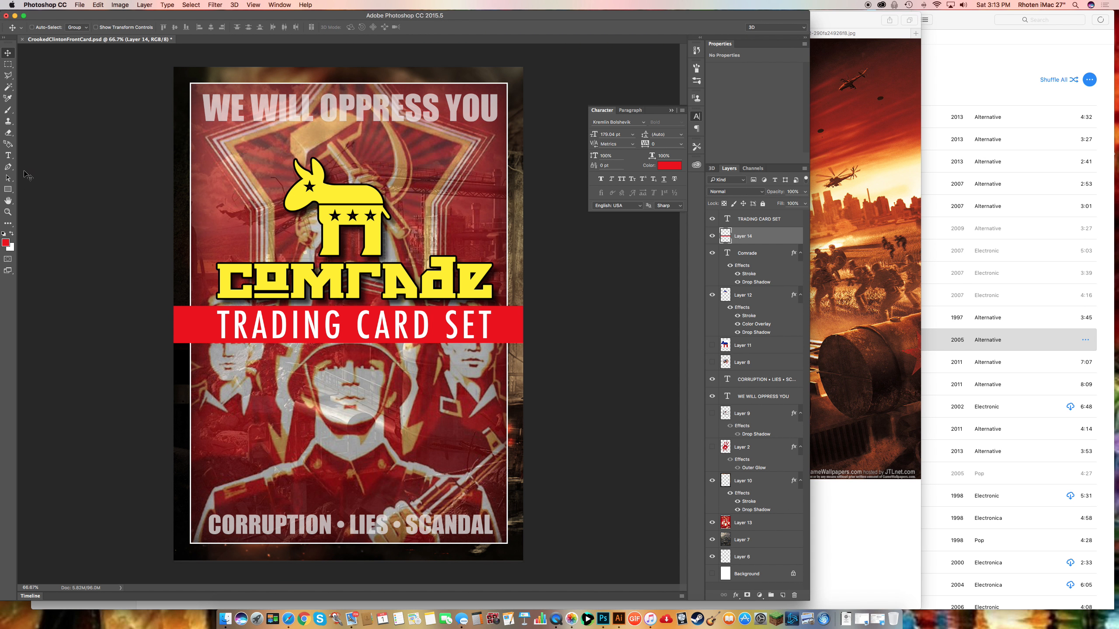
click(749, 539)
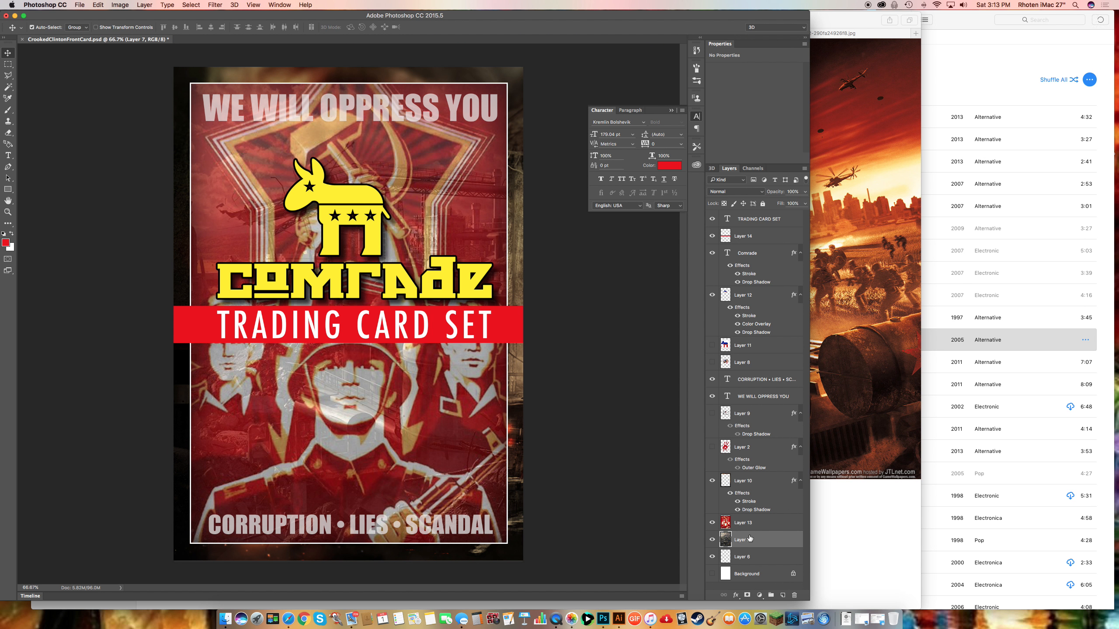
key(super+v)
key(super+t)
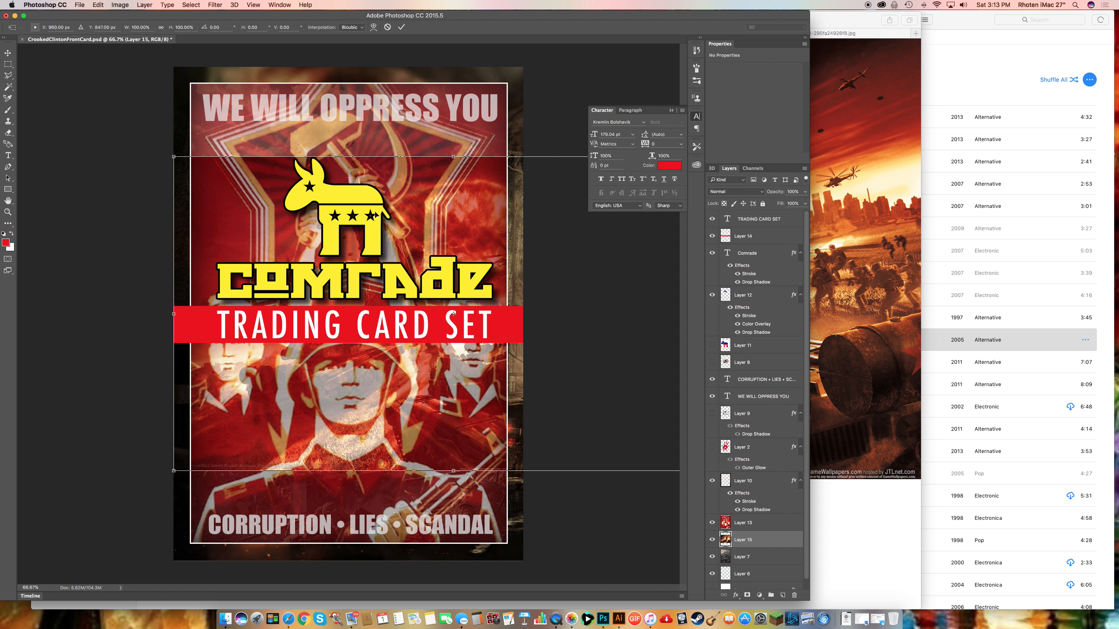
drag(173, 157, 26, 40)
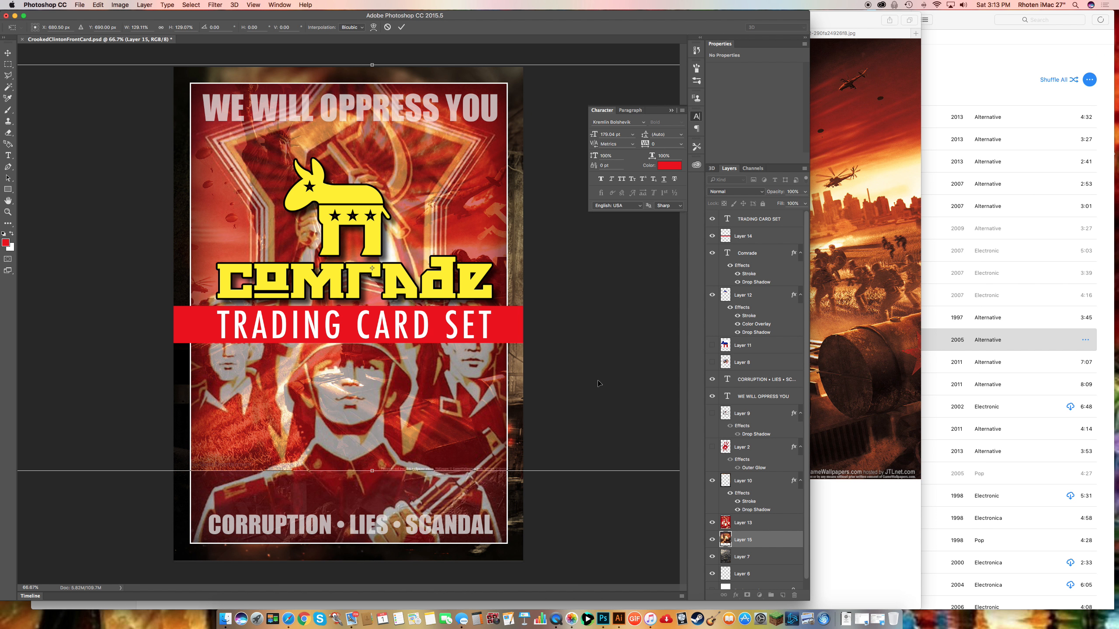
key(super+minus)
key(super+minus)
drag(548, 405, 593, 461)
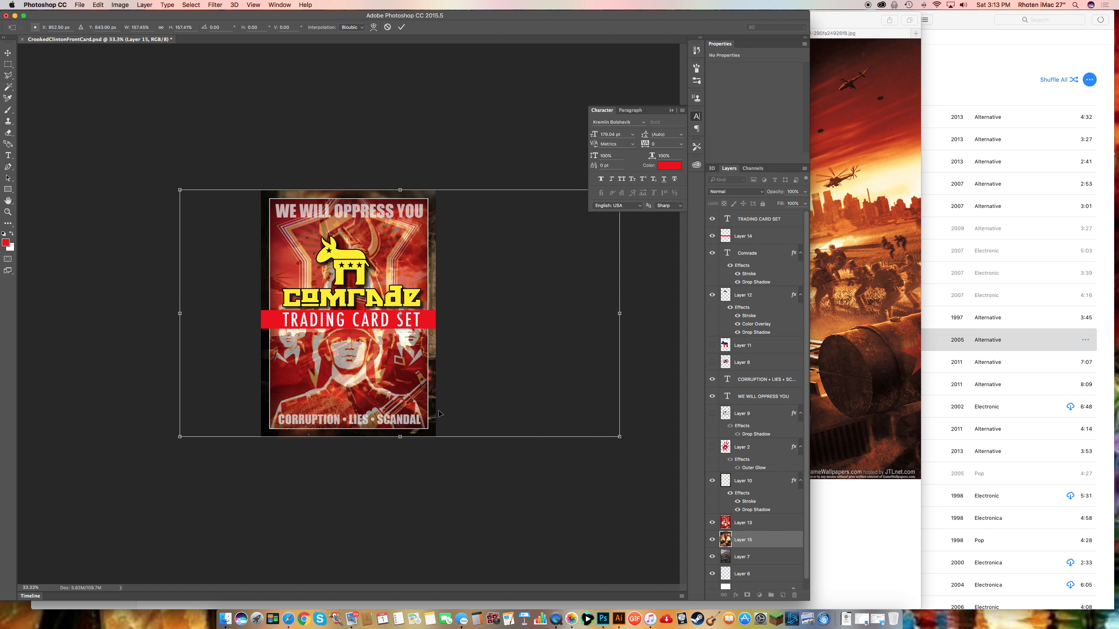
key(Return)
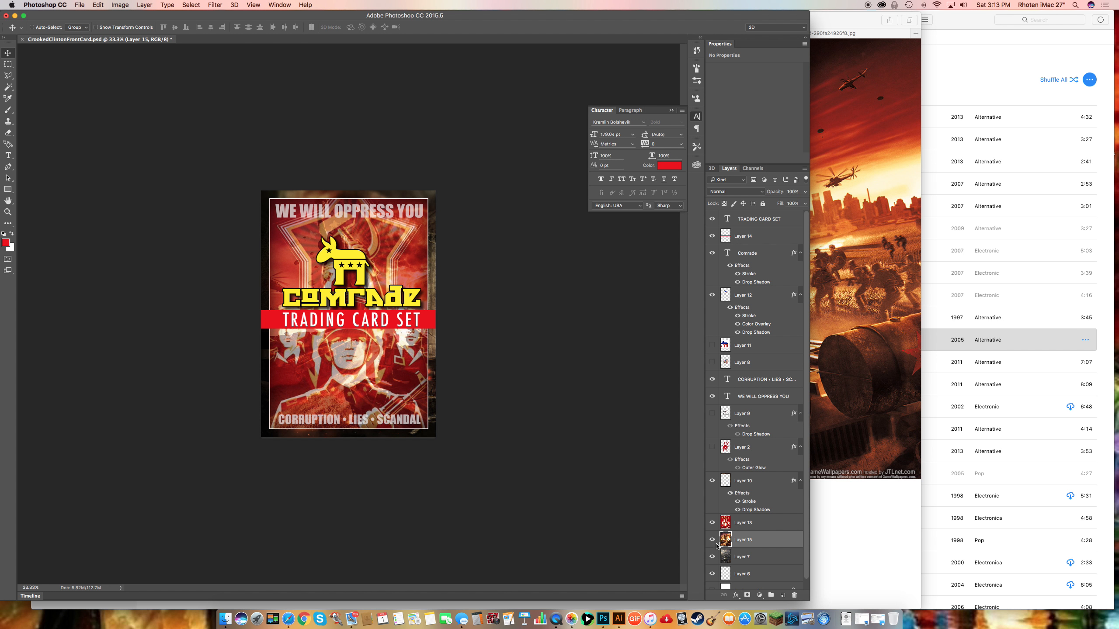
Delete Layer 7, the old dark background directly beneath the pasted battle picture.
click(737, 558)
click(712, 558)
key(BackSpace)
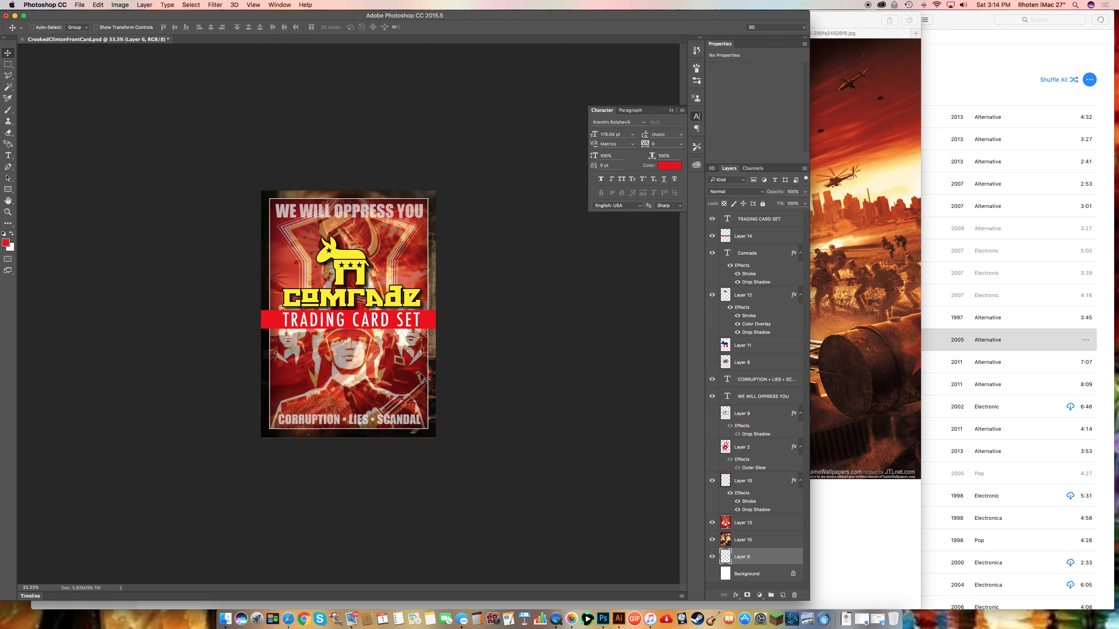
Select the battle picture on Layer 15 and shift it horizontally to the left behind the red soldiers artwork.
key(super+equal)
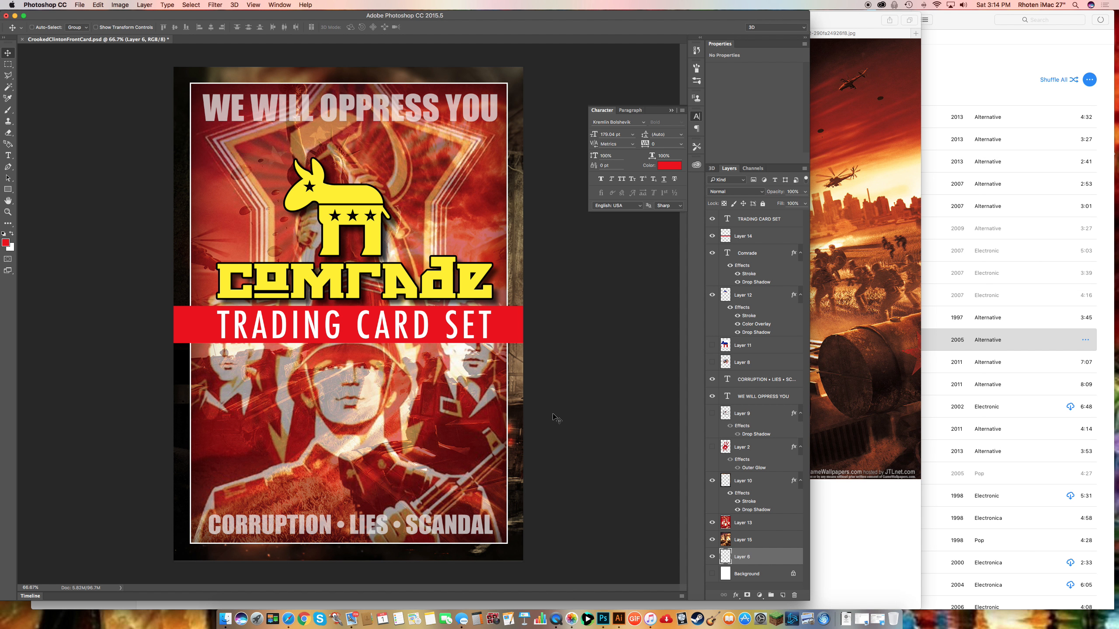
click(752, 523)
click(749, 540)
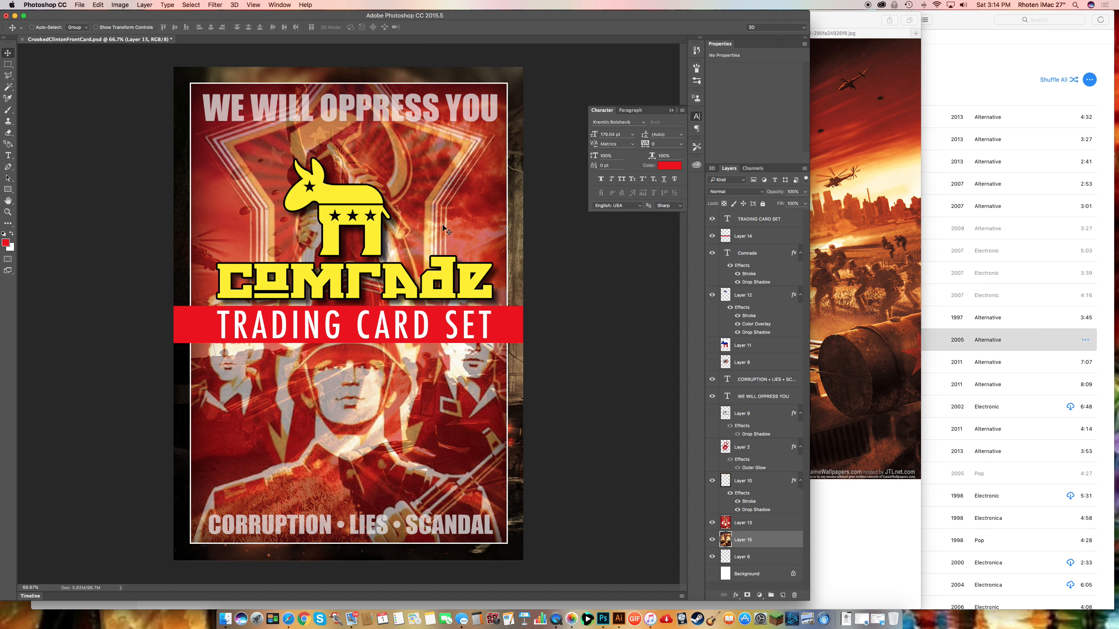
drag(417, 226, 213, 217)
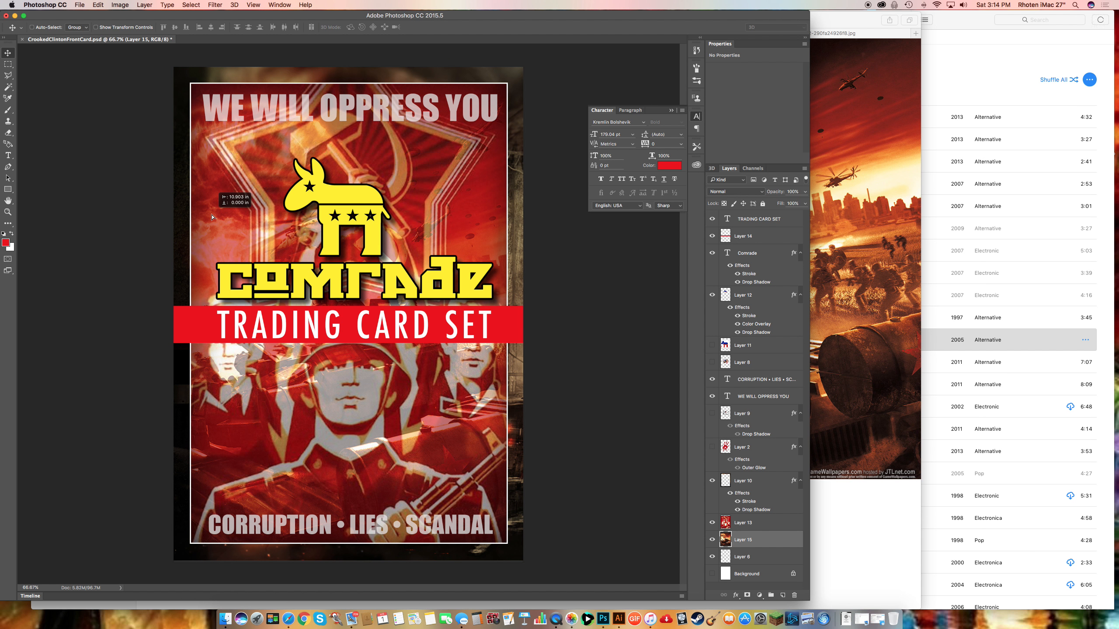
drag(212, 217, 217, 216)
Switch to Safari, close the full-size Soviet Assault picture, and preview the Soviet Union flag painting in the soviet background results.
click(834, 415)
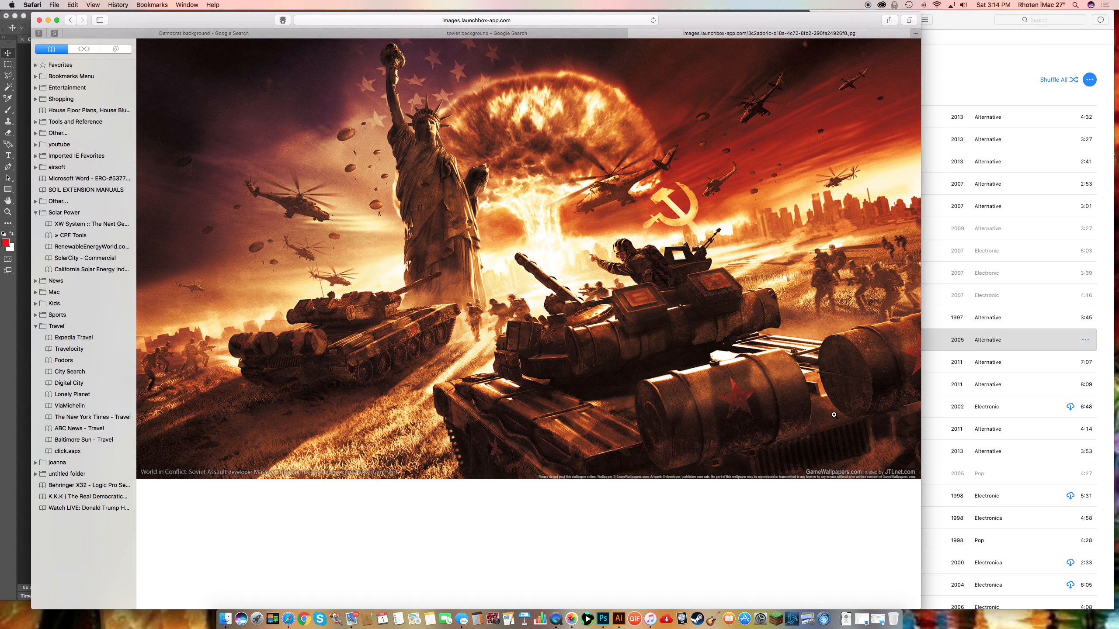
key(super+w)
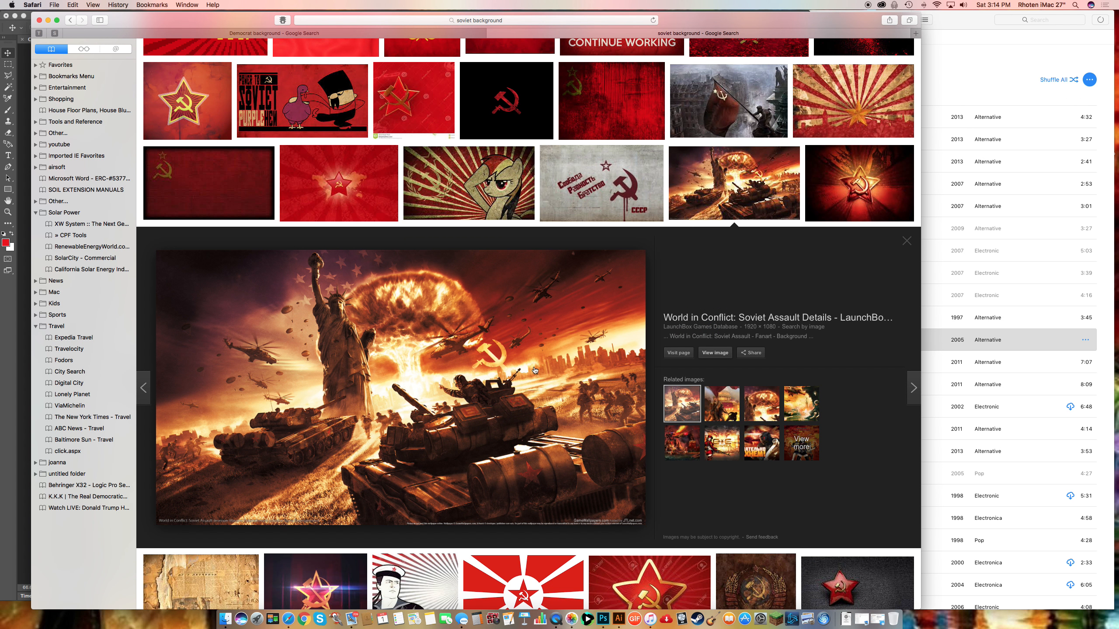
scroll(616, 109, up, 1)
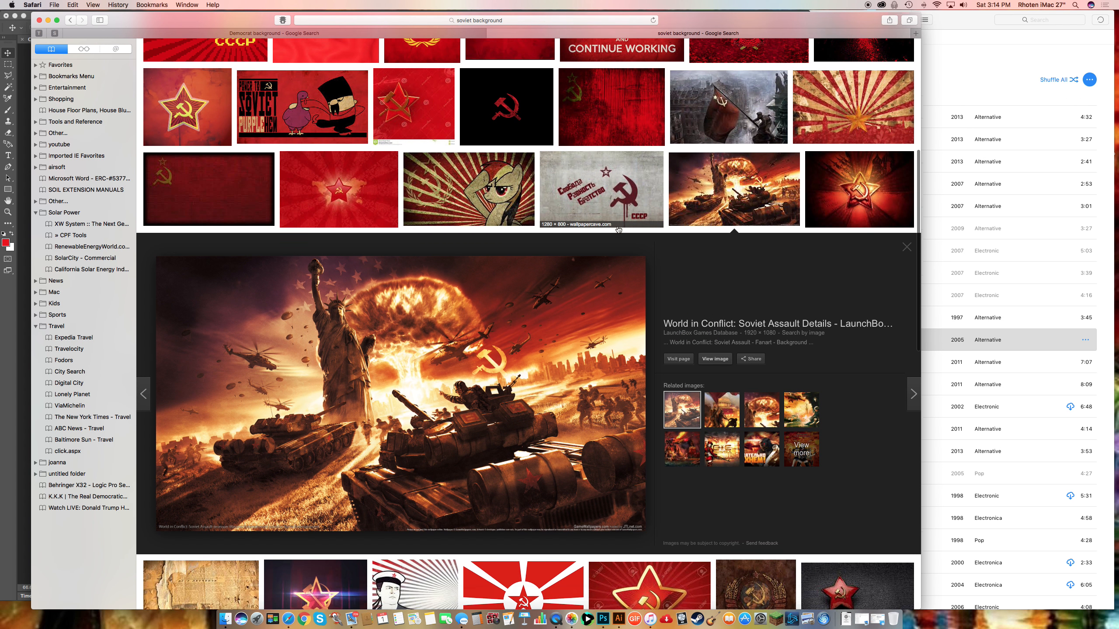
scroll(615, 121, up, 5)
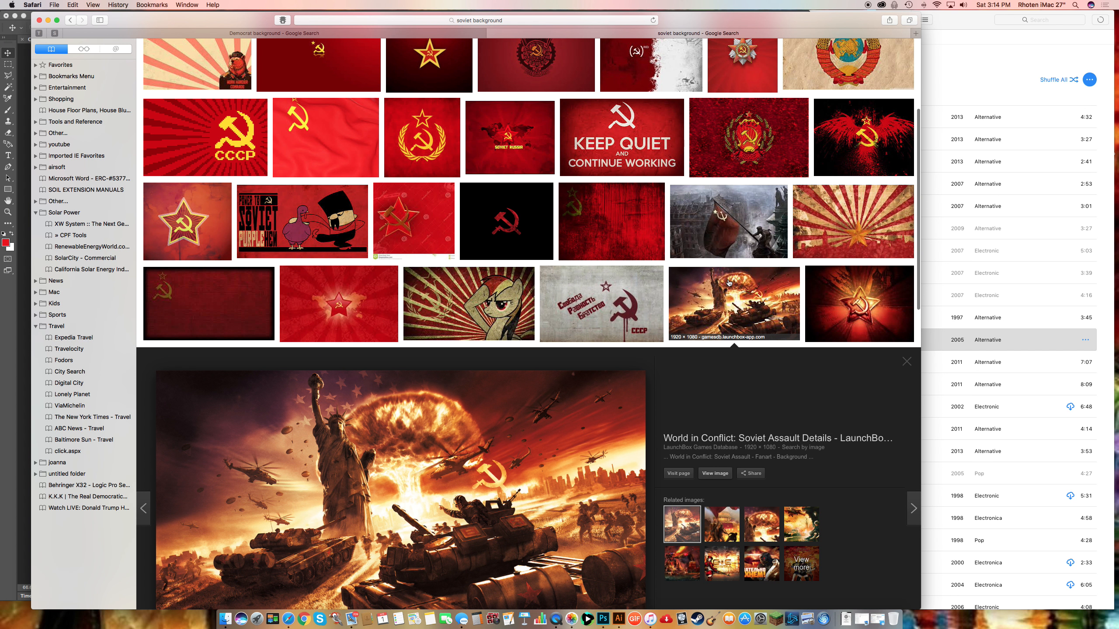
click(719, 218)
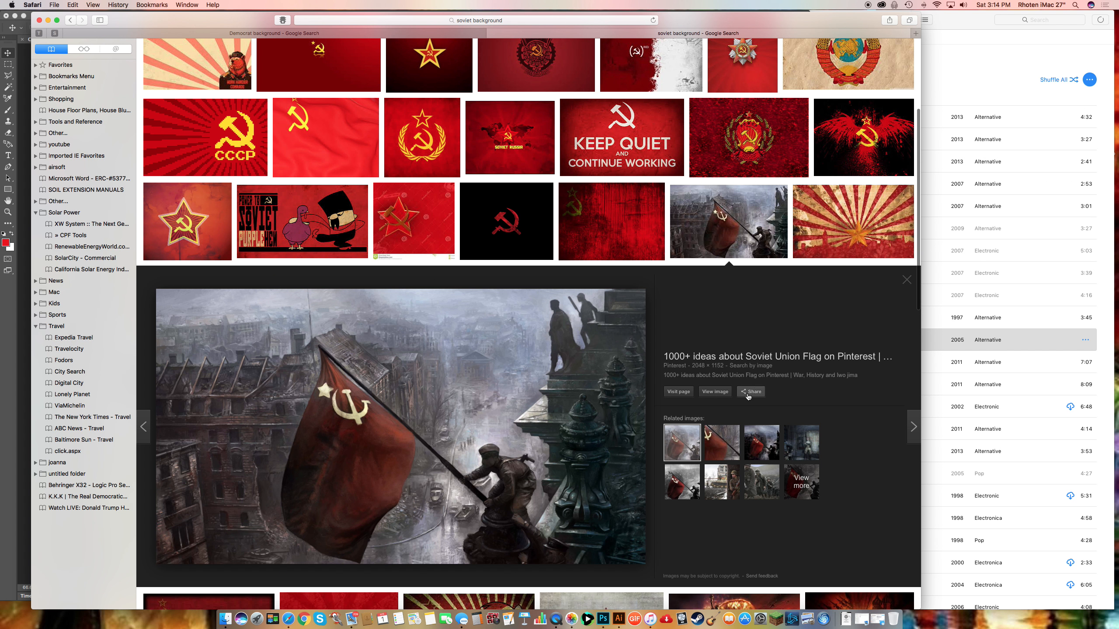
Open the Soviet Union flag painting at full size and copy the image.
click(714, 392)
right_click(518, 301)
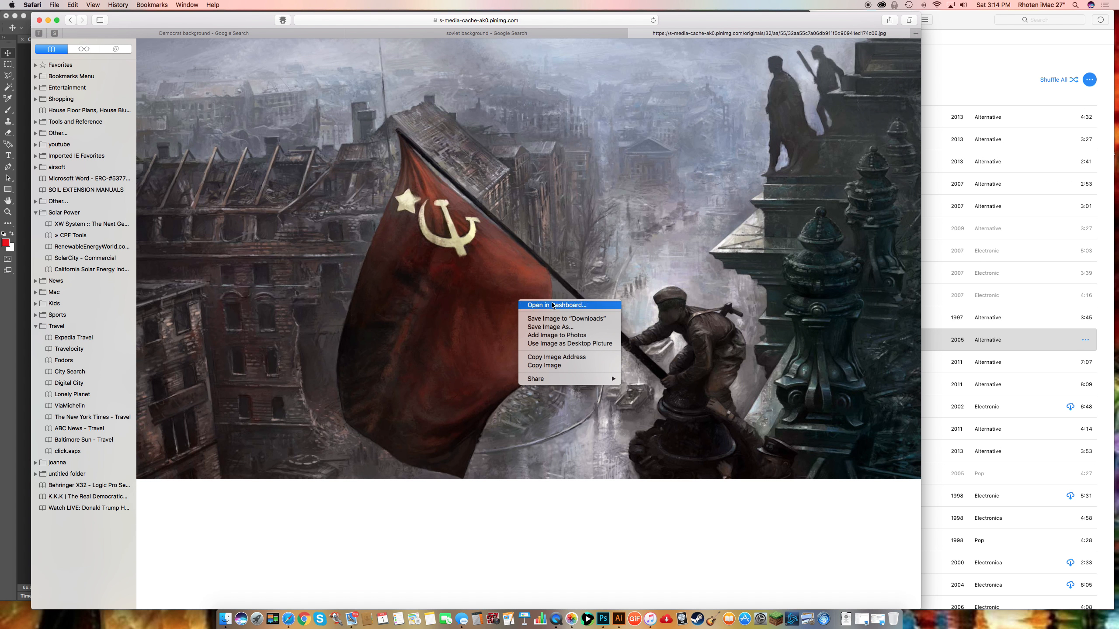
click(544, 369)
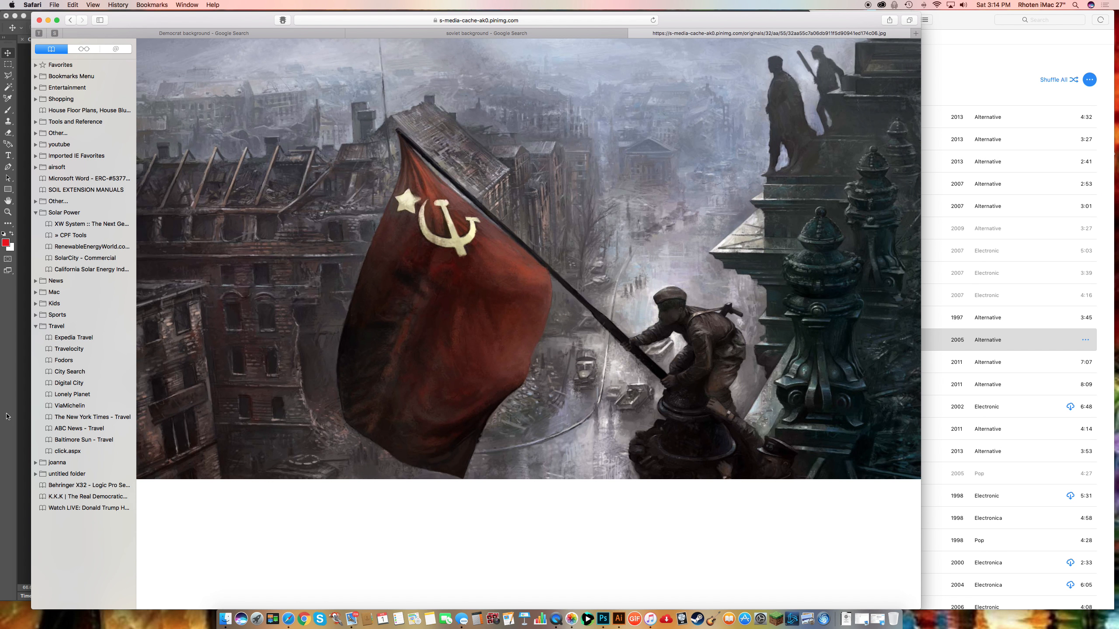
click(32, 414)
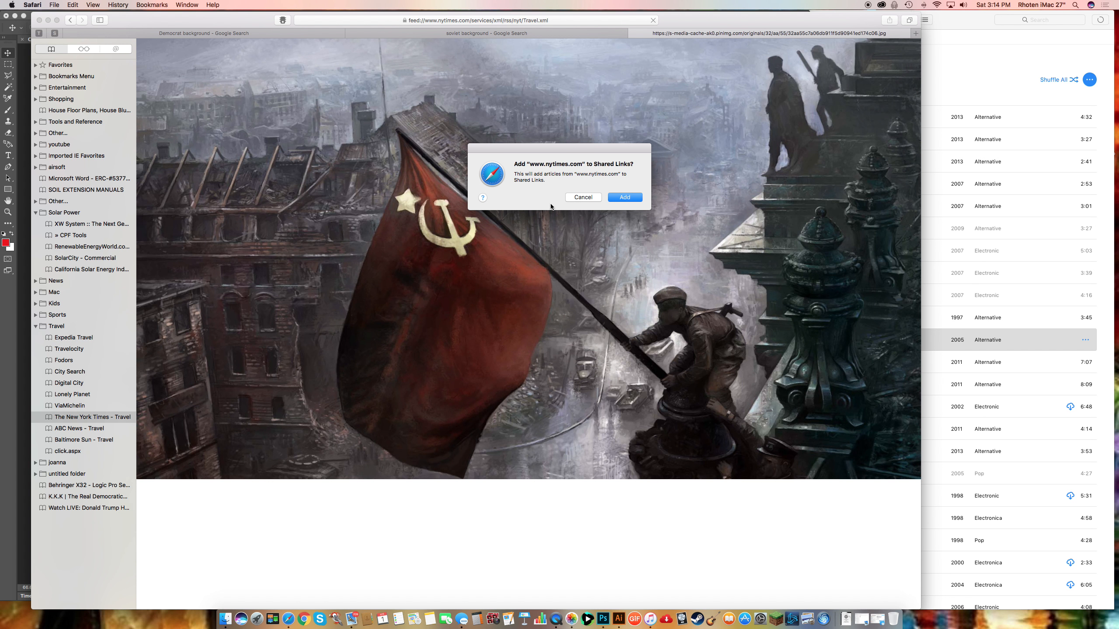
click(582, 197)
Switch to Photoshop and paste the flag painting directly above Layer 10.
click(24, 370)
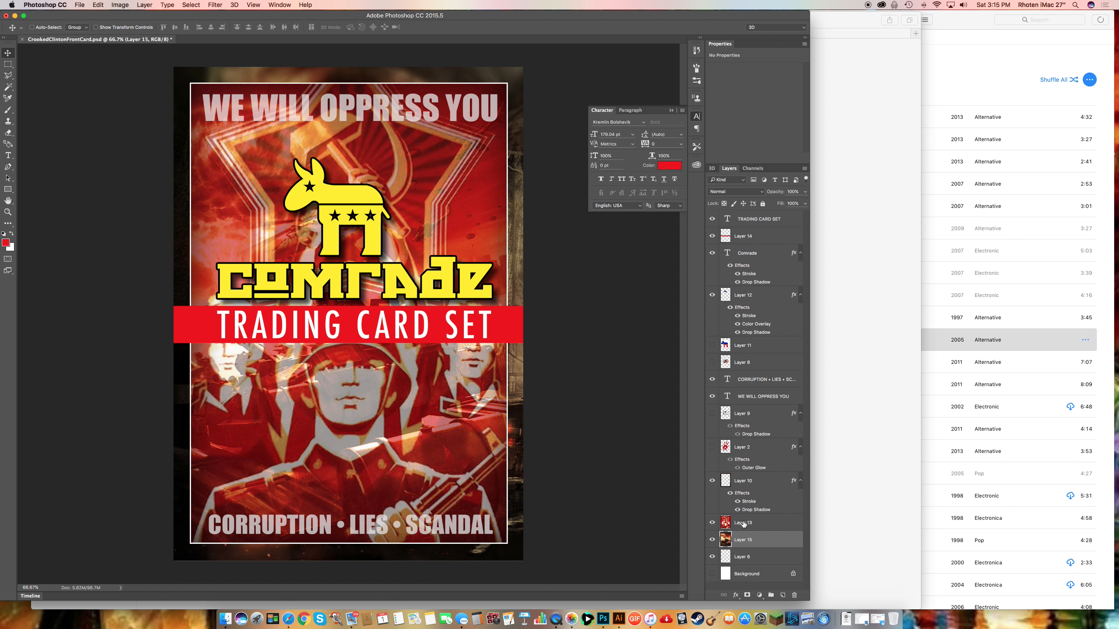
click(742, 479)
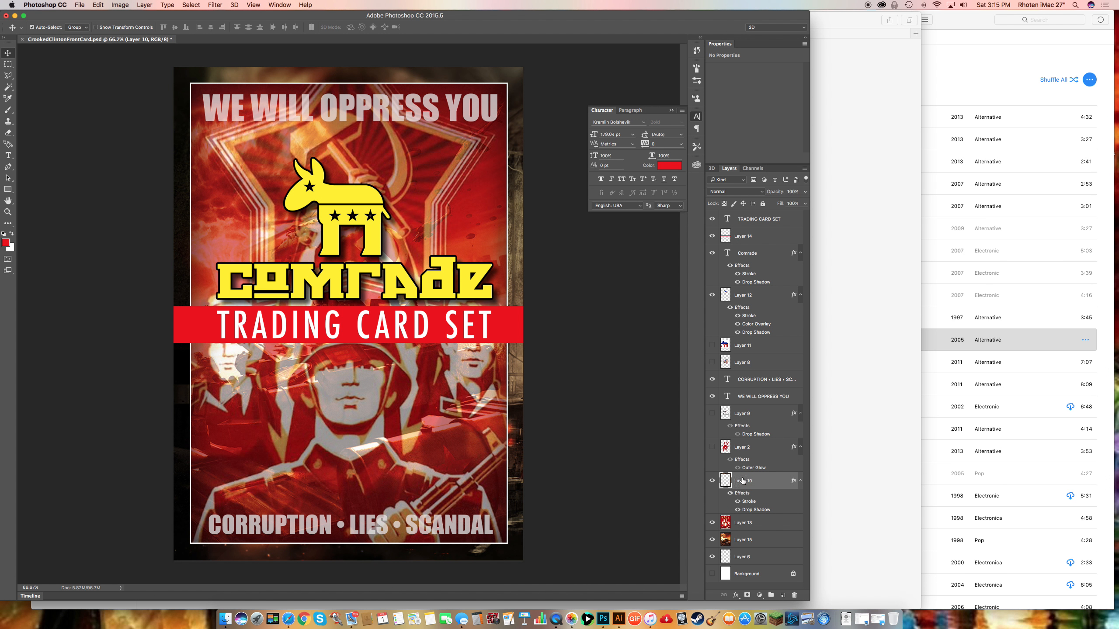
key(super+v)
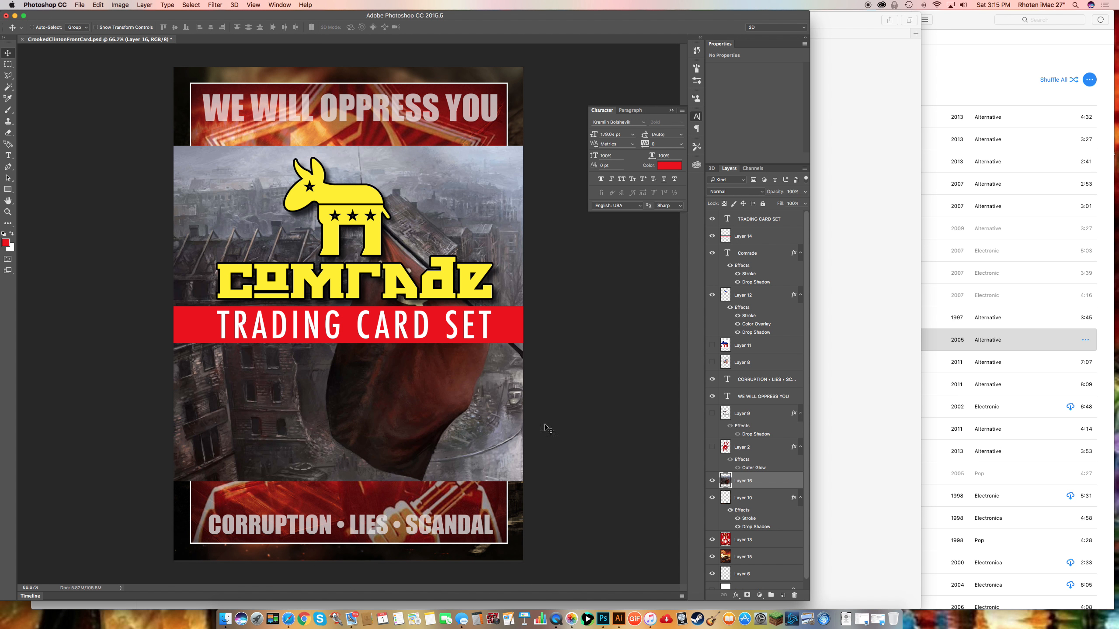
Enlarge the flag painting to about 149% so it covers the whole card, and shift it left to bring the flag-bearing soldier further in.
key(super+t)
drag(171, 145, 30, 65)
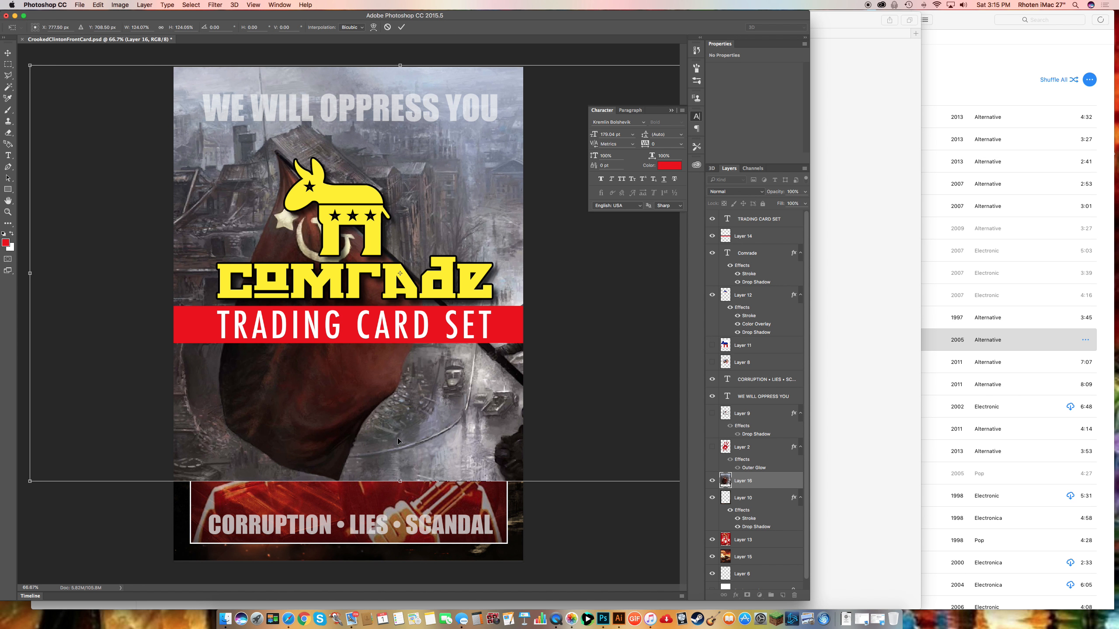
key(super+minus)
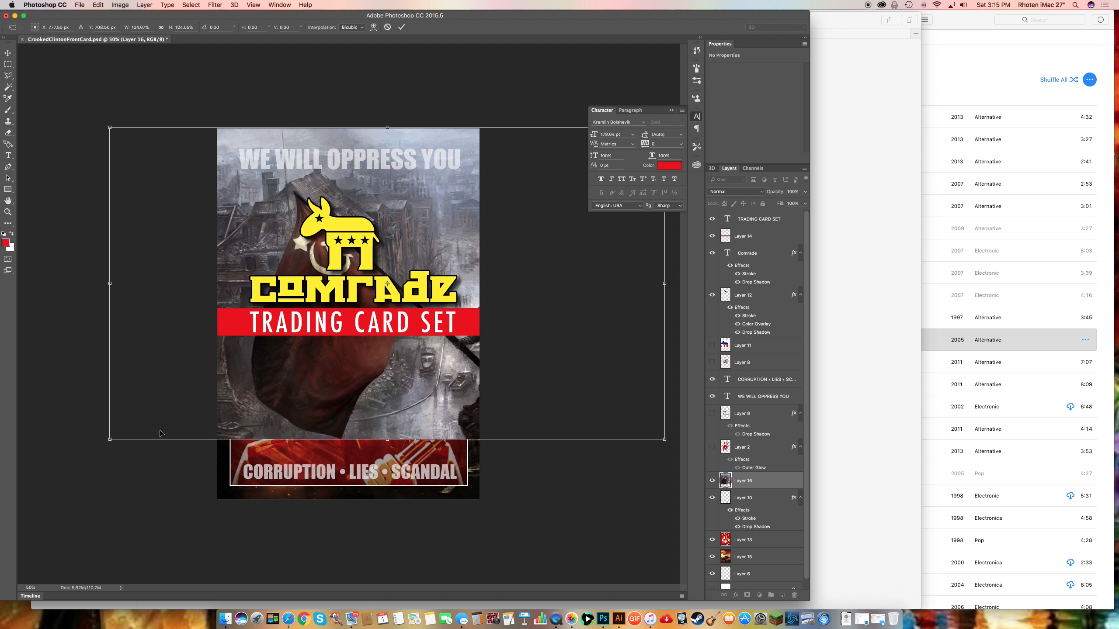
drag(107, 441, 19, 543)
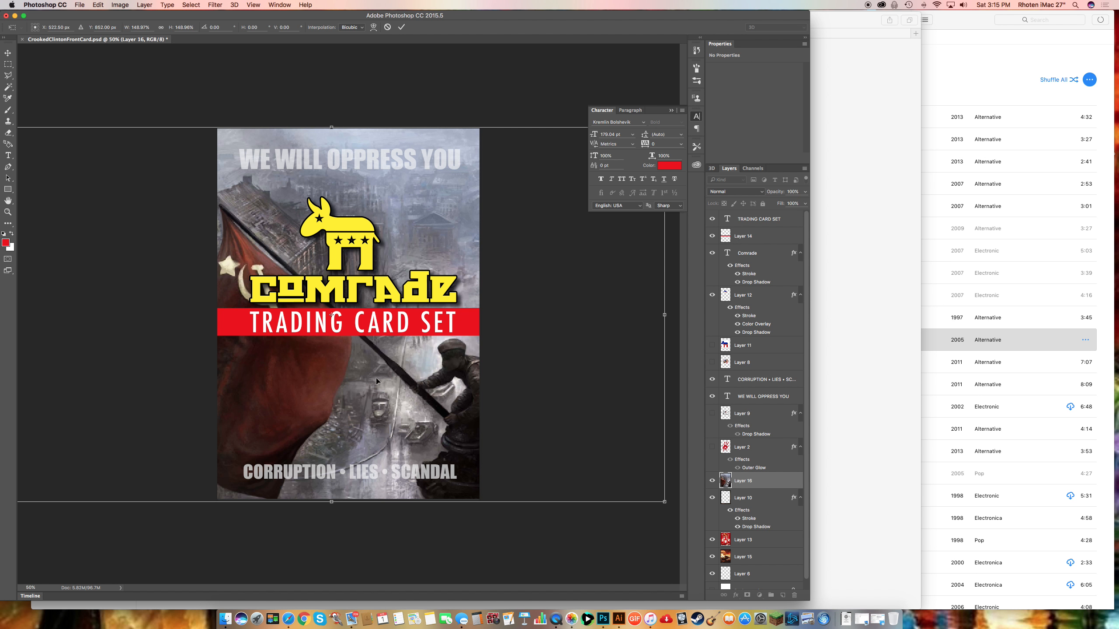
key(Return)
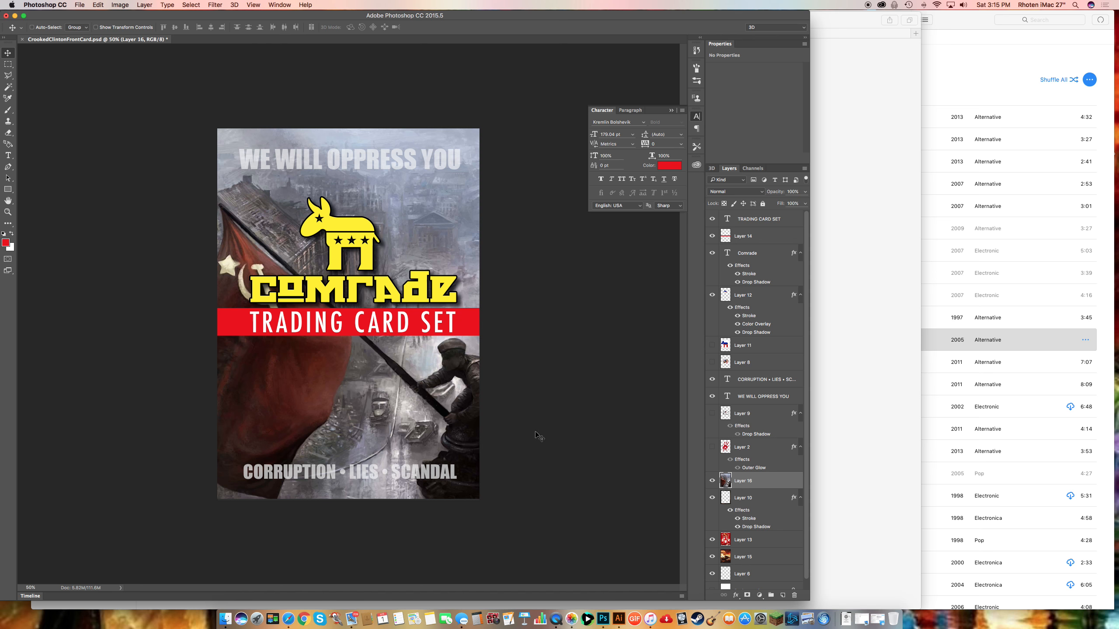
drag(445, 436, 402, 425)
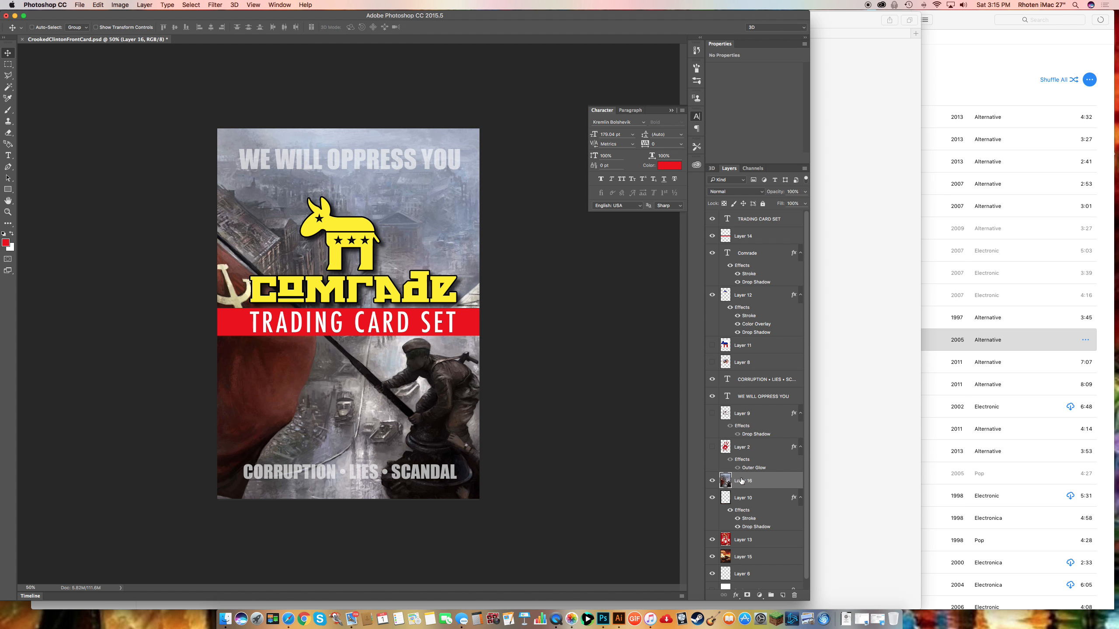
Hide the flag painting on Layer 16 and make a rectangular selection along the thin white frame of the card.
click(738, 498)
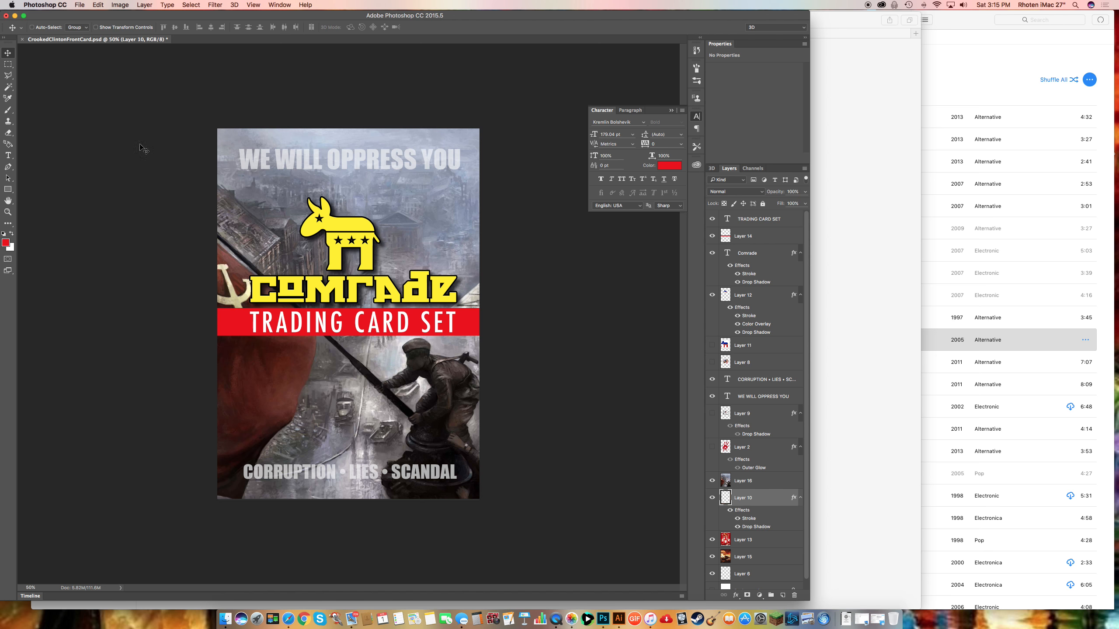
click(712, 481)
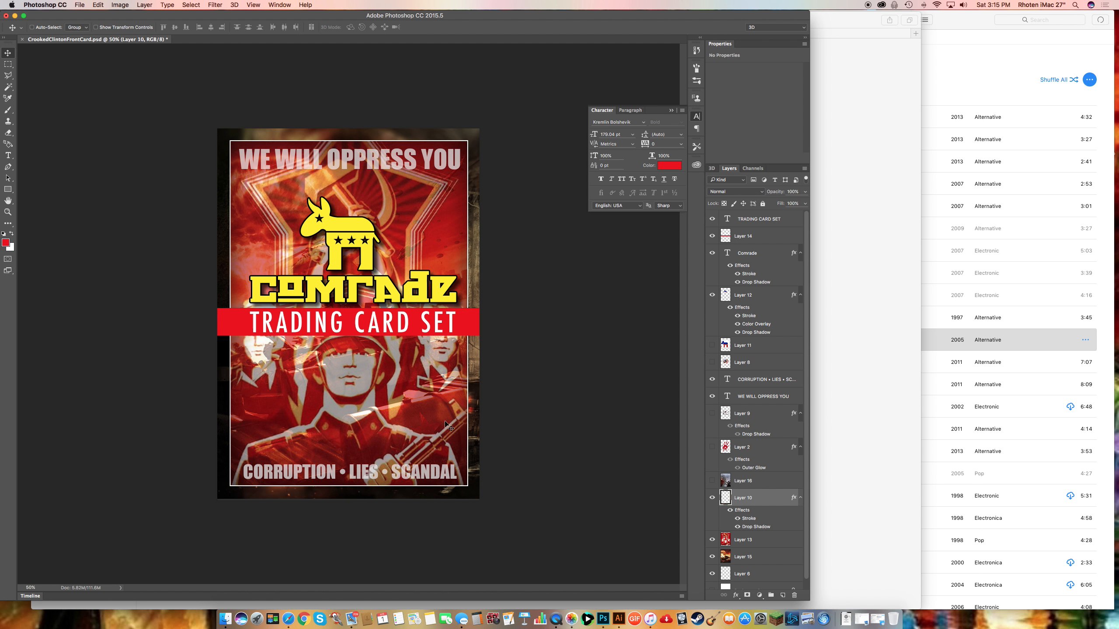
click(7, 66)
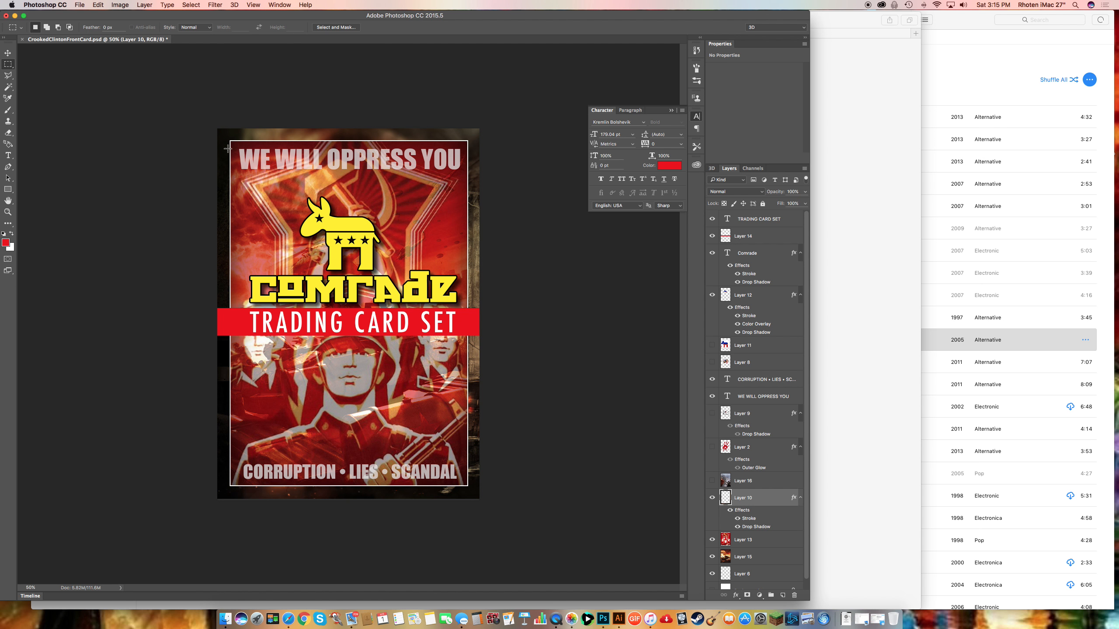
drag(234, 145, 468, 487)
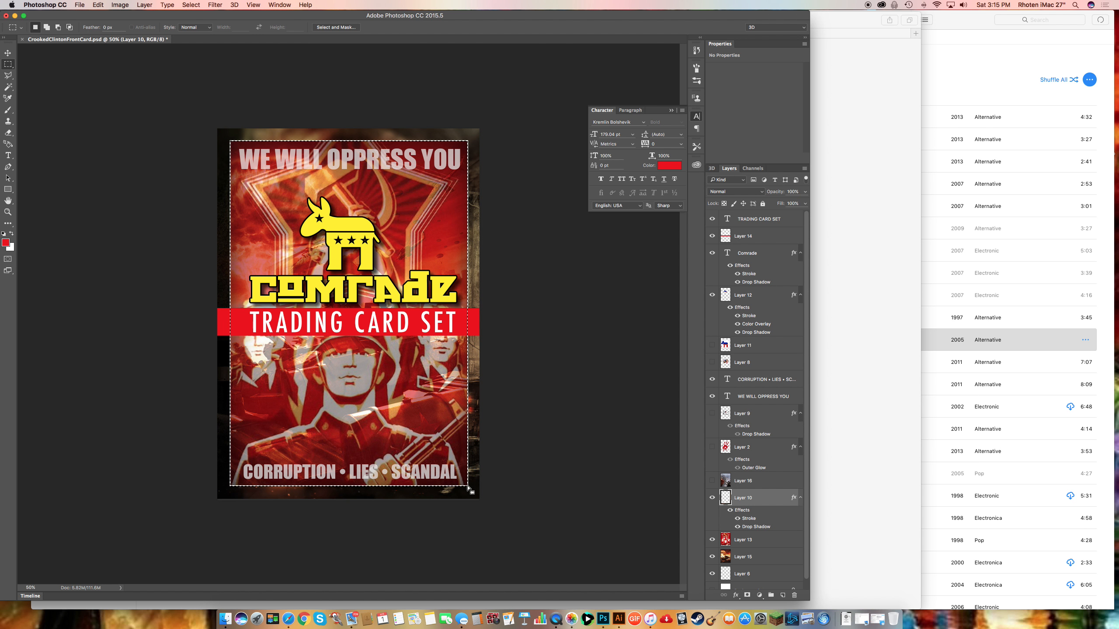
Show Layer 16 again, delete the part of the flag painting inside the selection, and deselect.
click(741, 482)
click(712, 481)
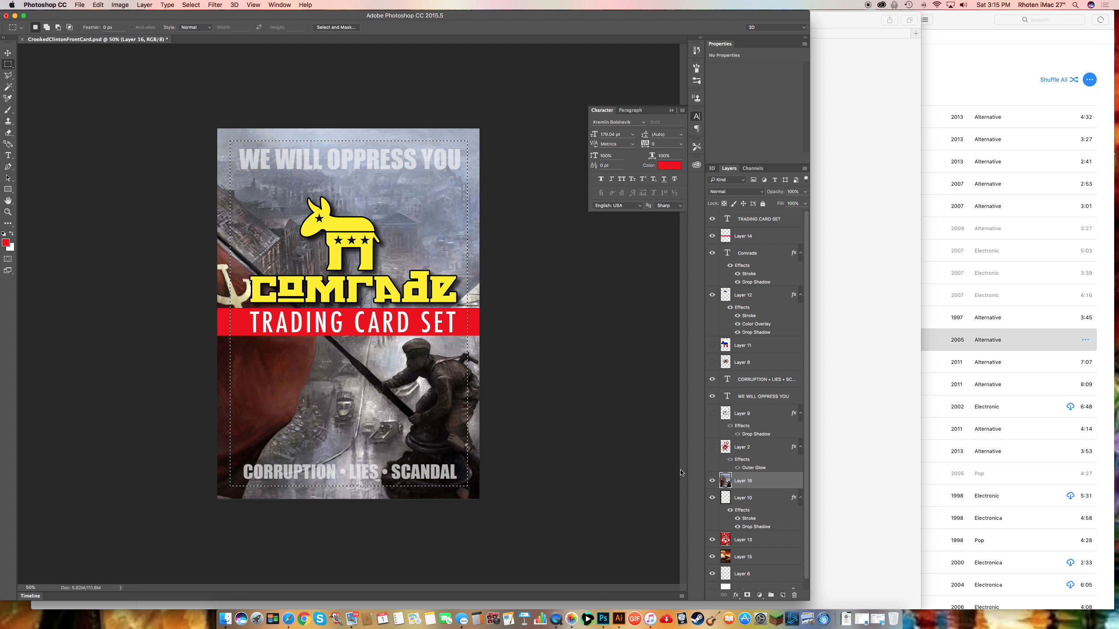
key(Delete)
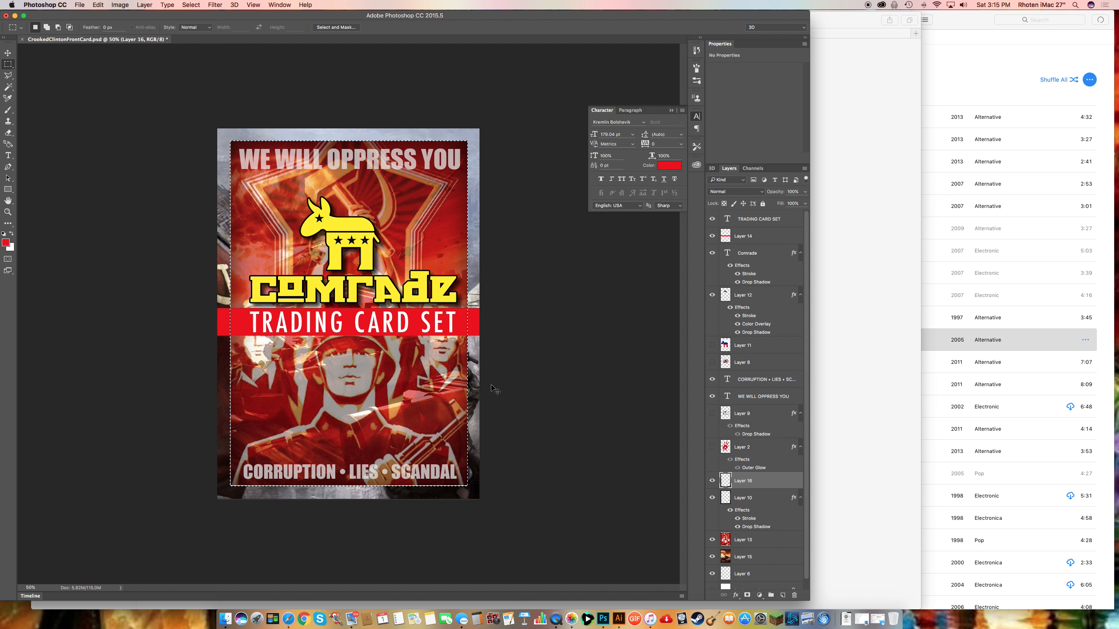
key(super+d)
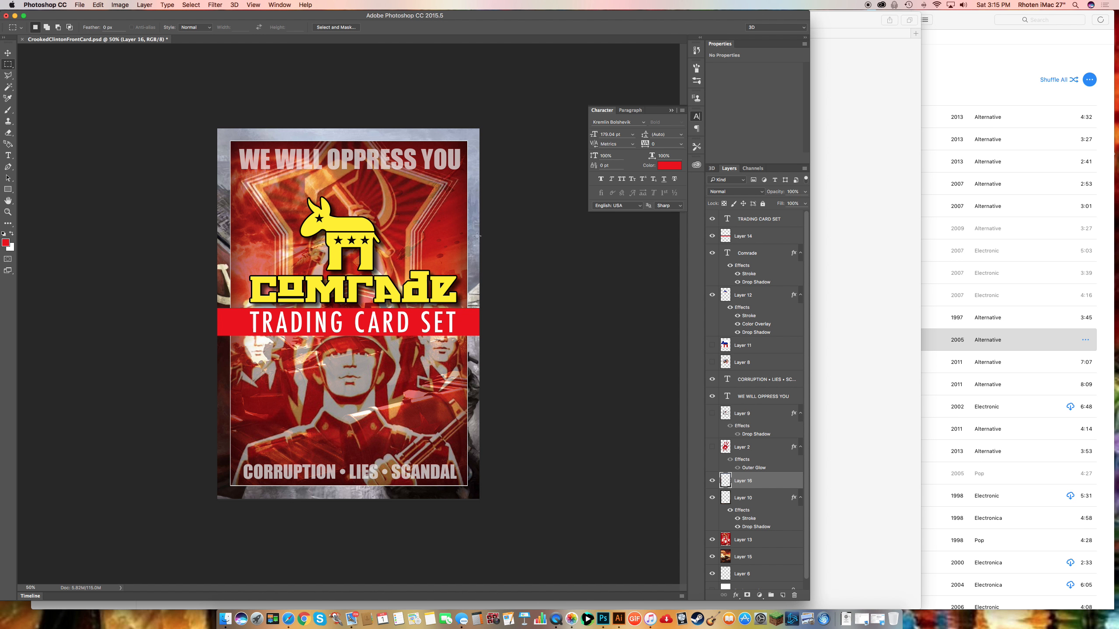
Copy the layer style from Layer 10, delete that layer, and paste the style onto Layer 16.
click(744, 498)
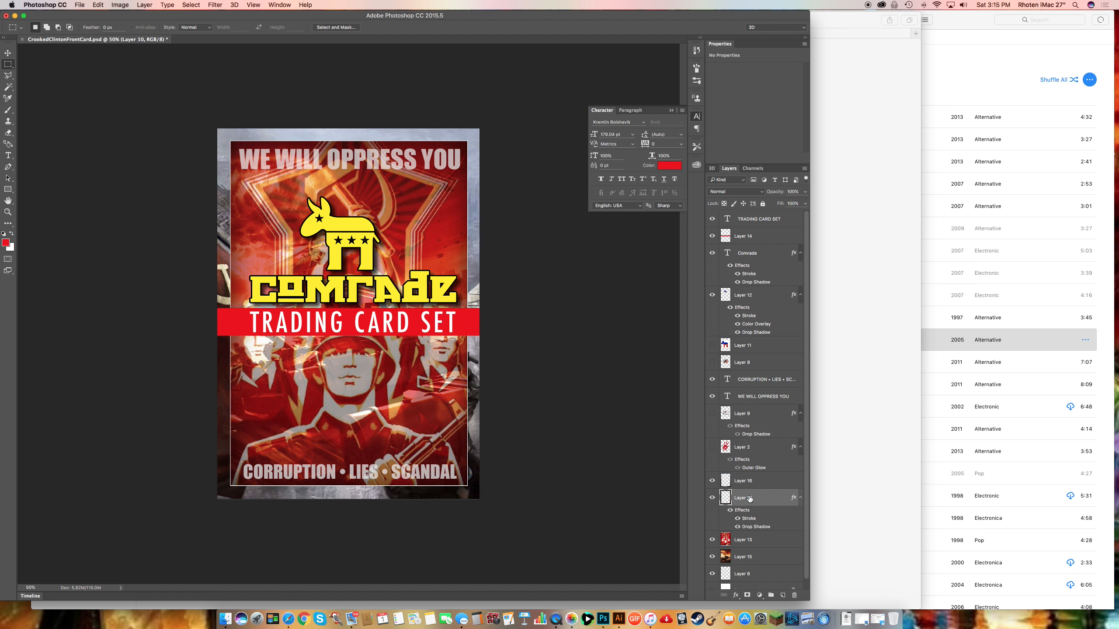
right_click(748, 498)
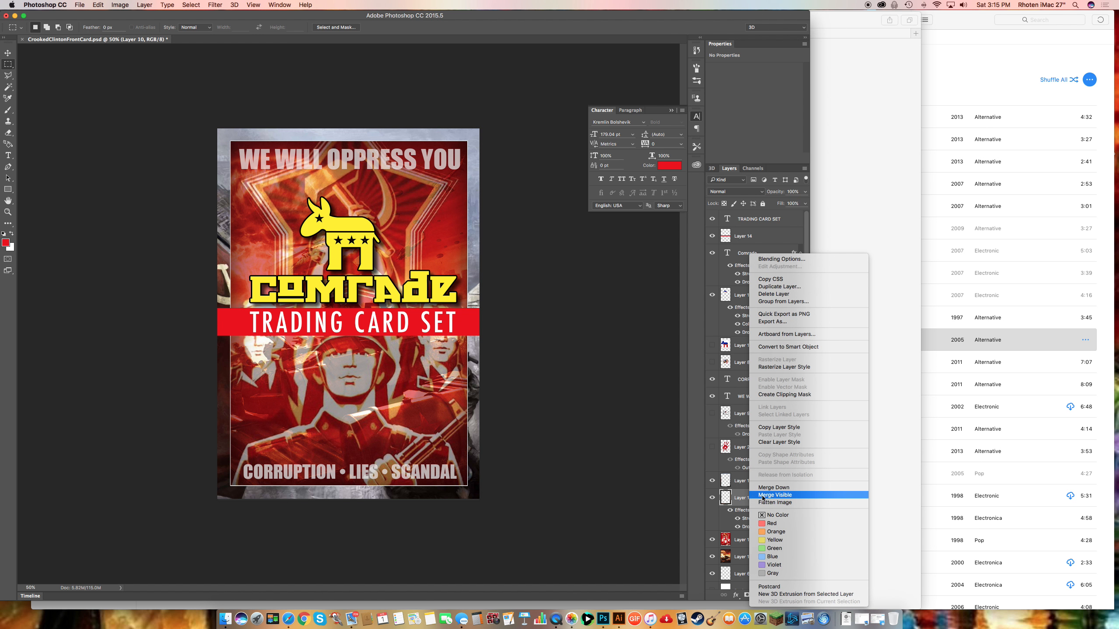
click(783, 427)
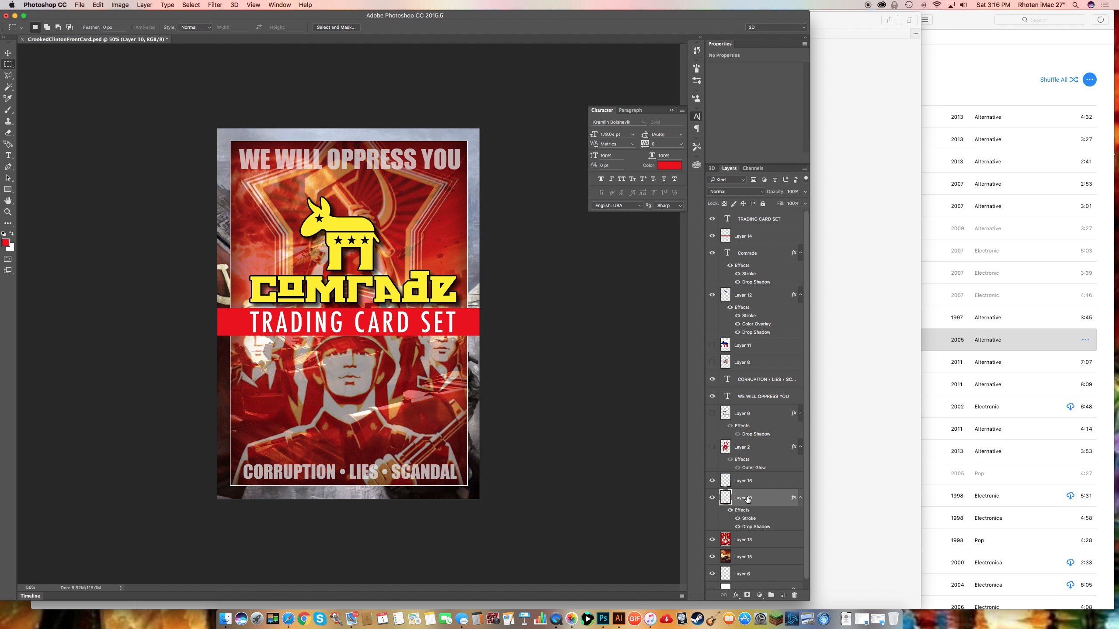
key(Delete)
right_click(743, 481)
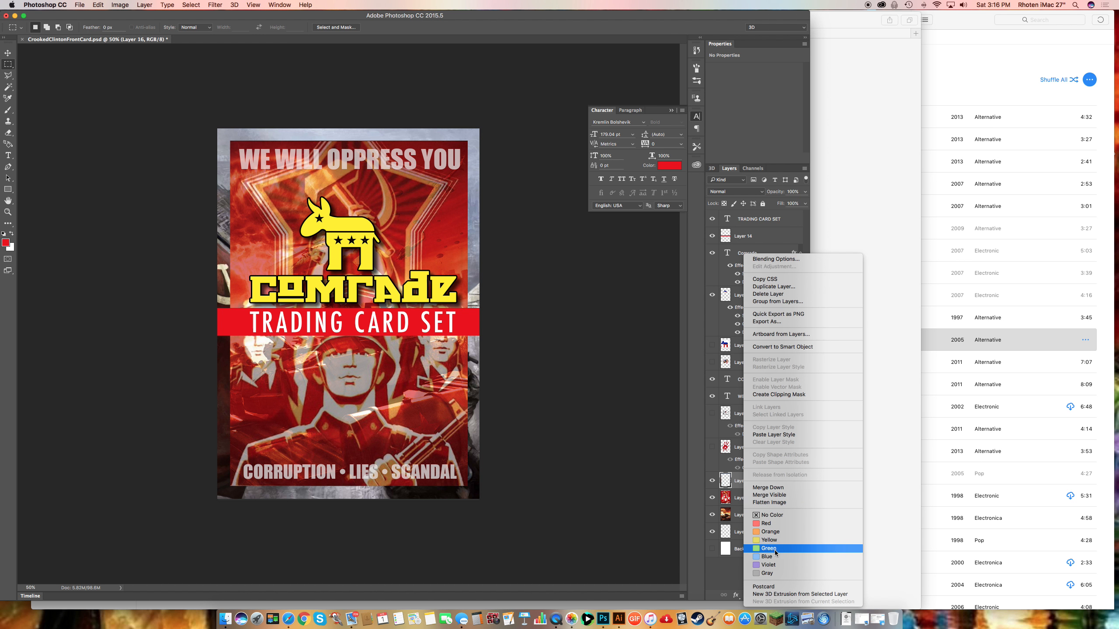
click(778, 435)
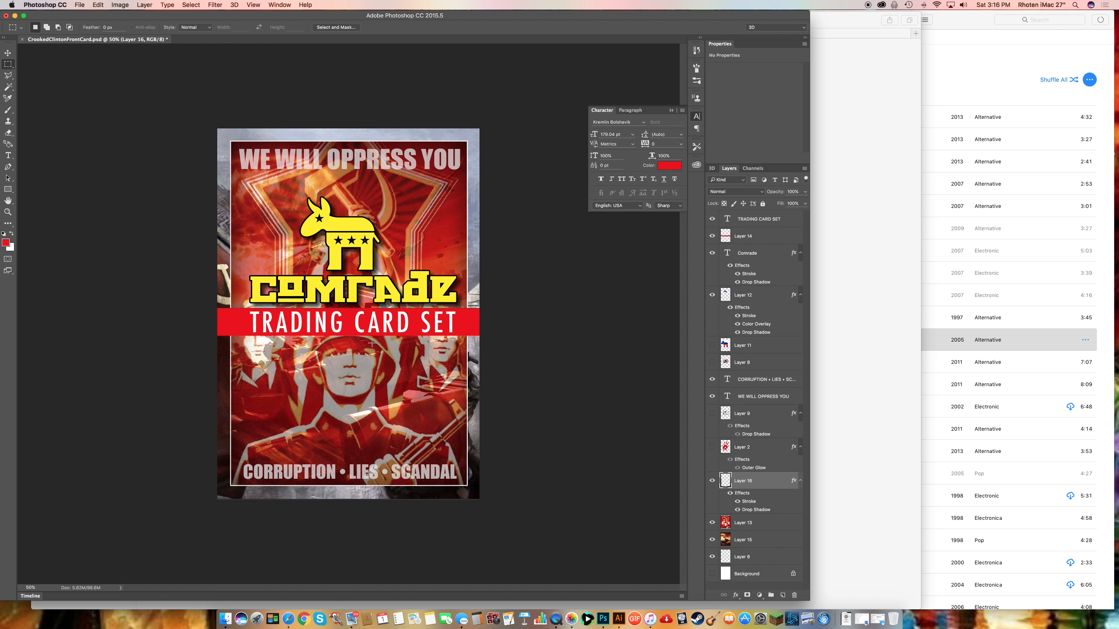
Delete Layer 2 and the other hidden layer directly above it, leaving Layer 16 in place.
click(7, 54)
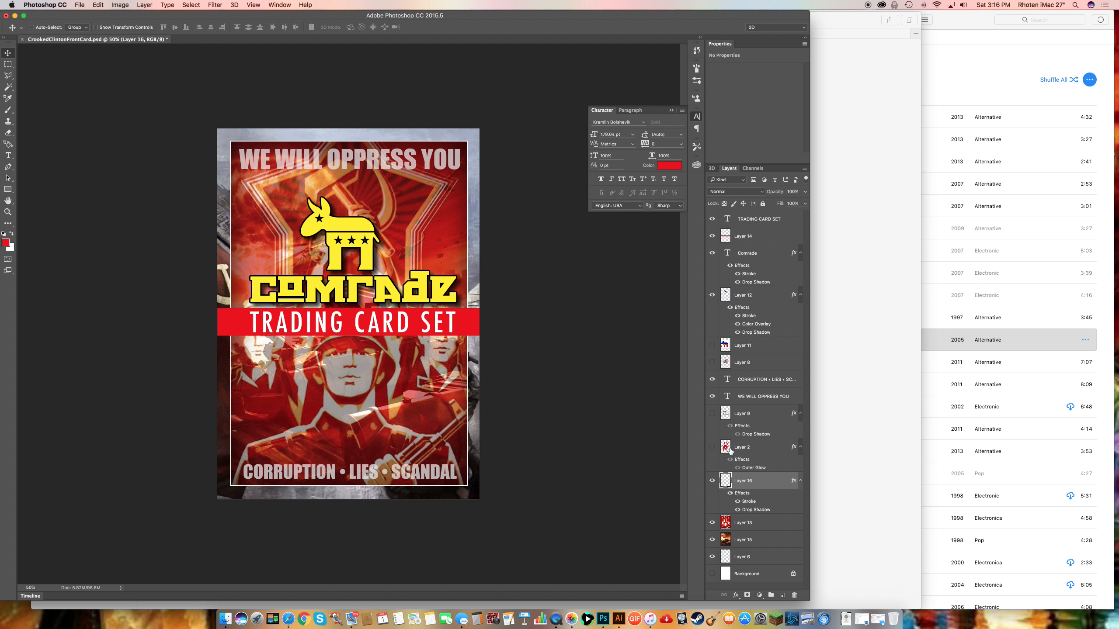
click(744, 448)
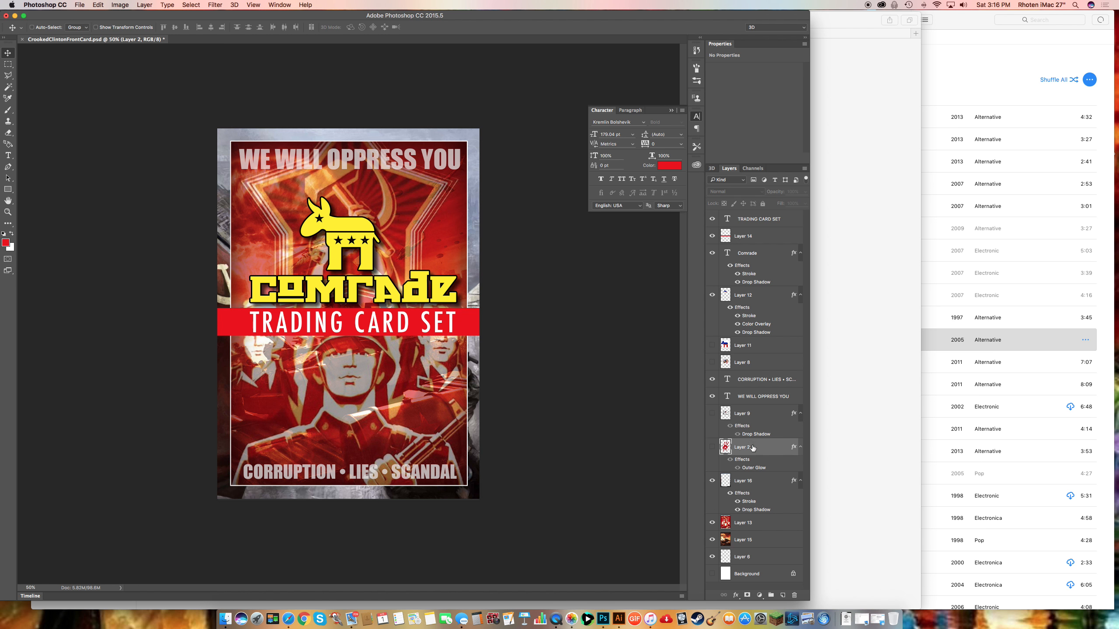
key(Delete)
click(744, 413)
key(Delete)
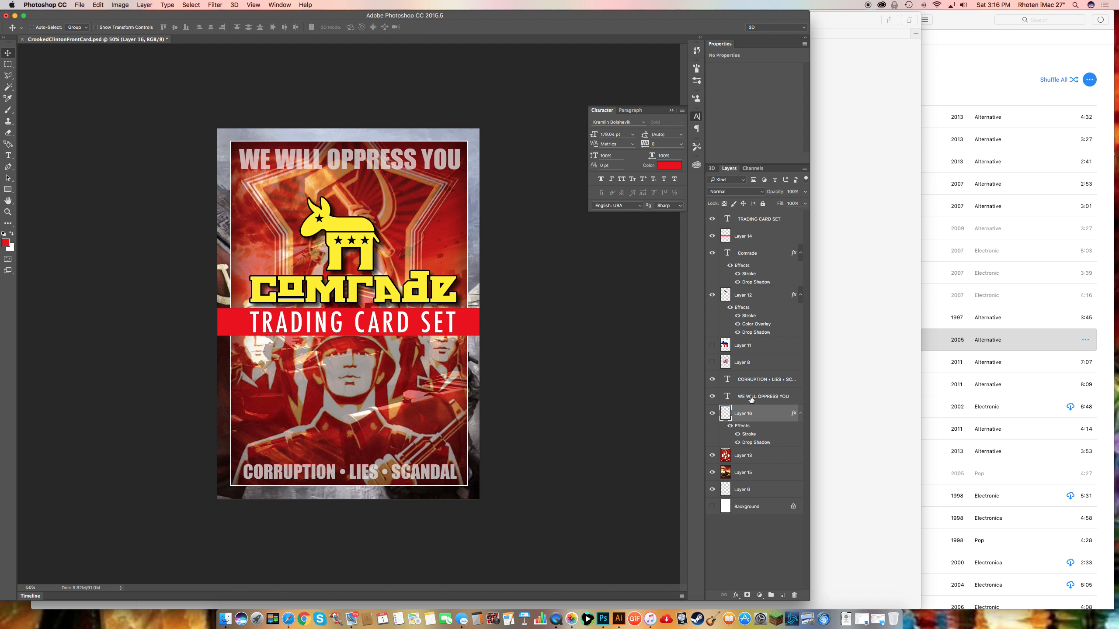
Darken the red banner on Layer 14 with Levels, setting the black input level to 183.
click(734, 238)
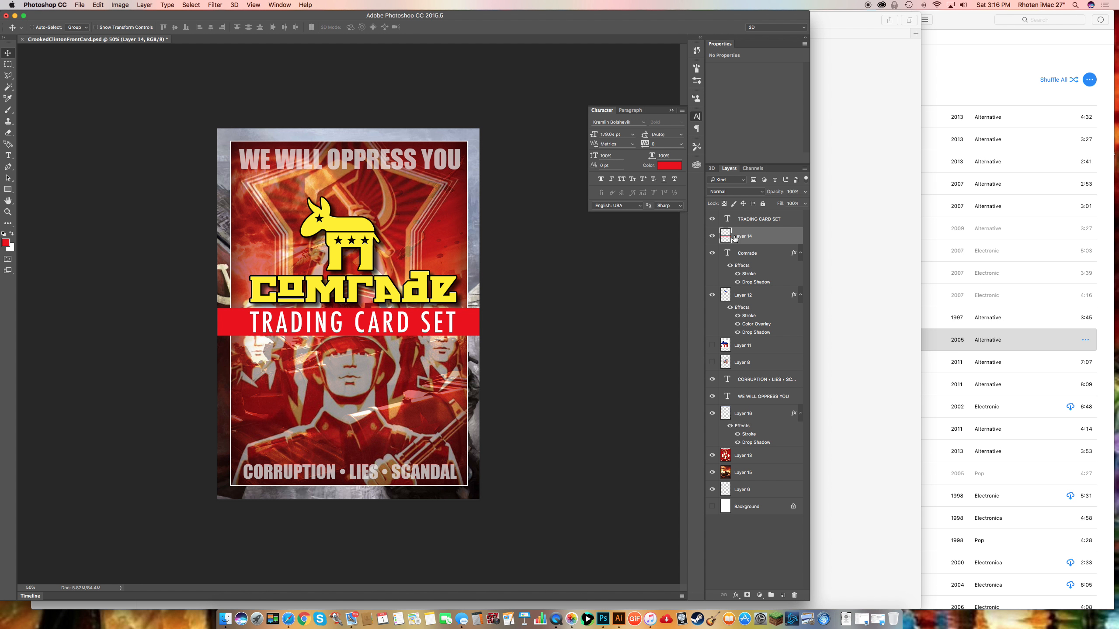
click(167, 4)
mouse_move(119, 4)
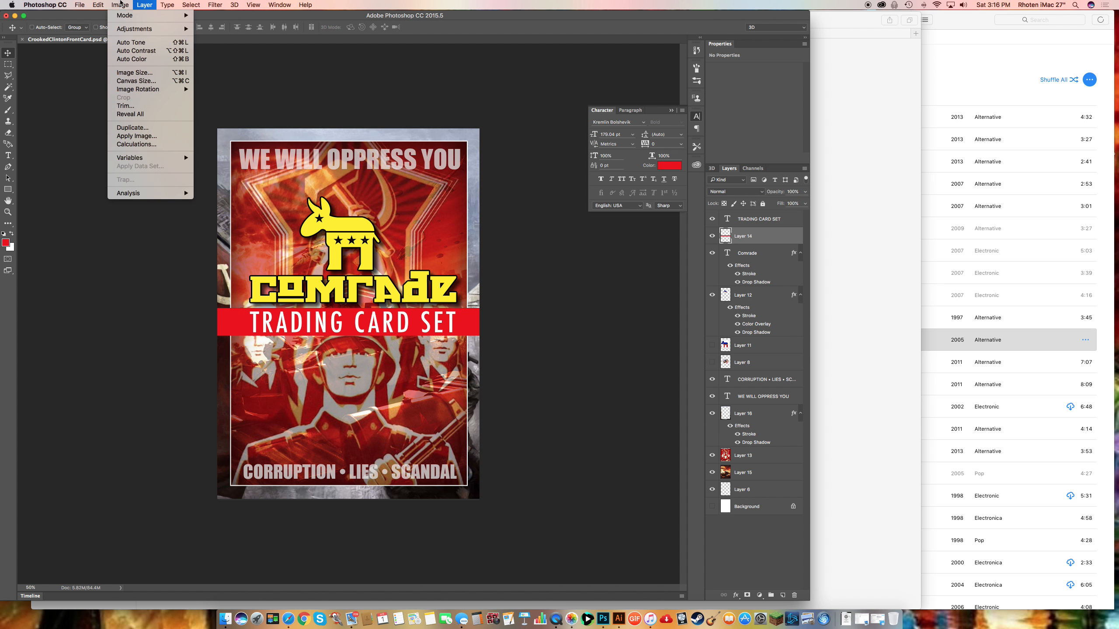
mouse_move(118, 30)
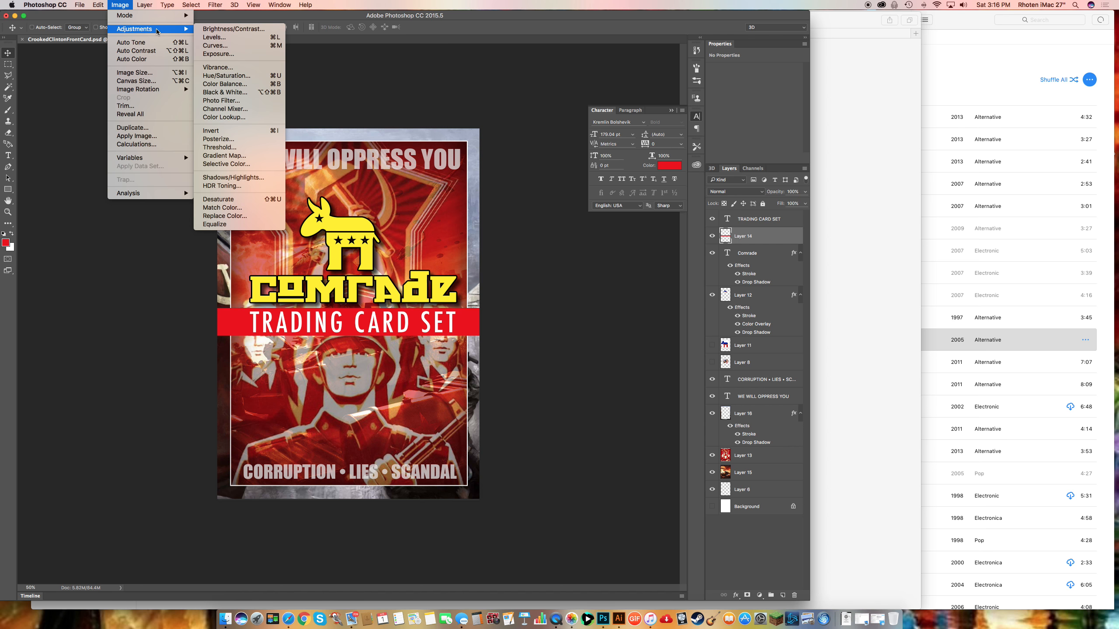
click(214, 38)
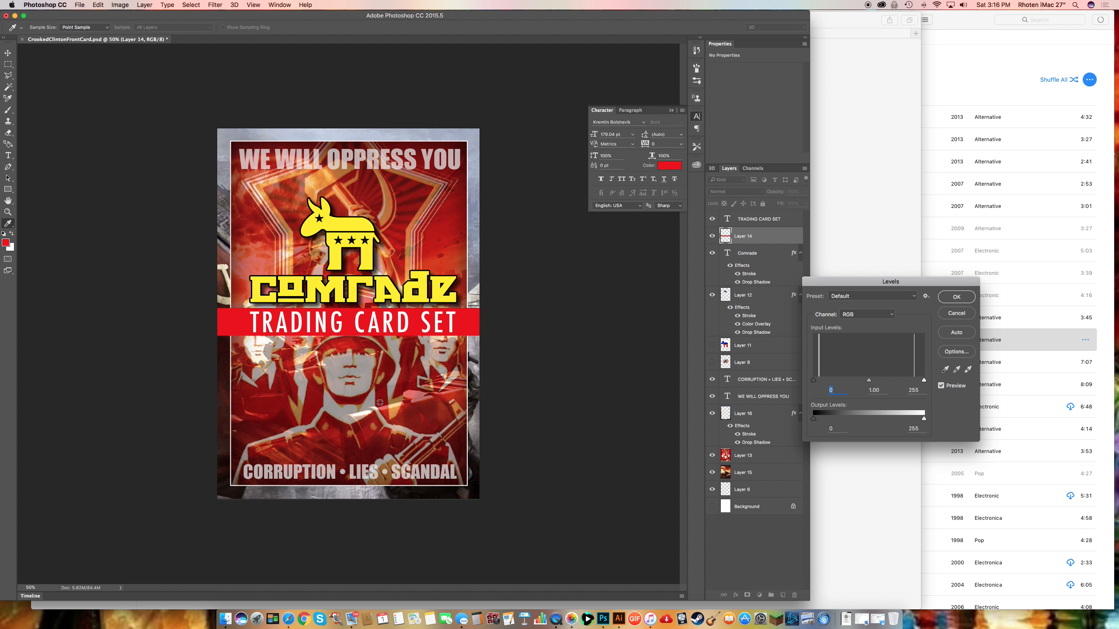
drag(815, 382, 894, 382)
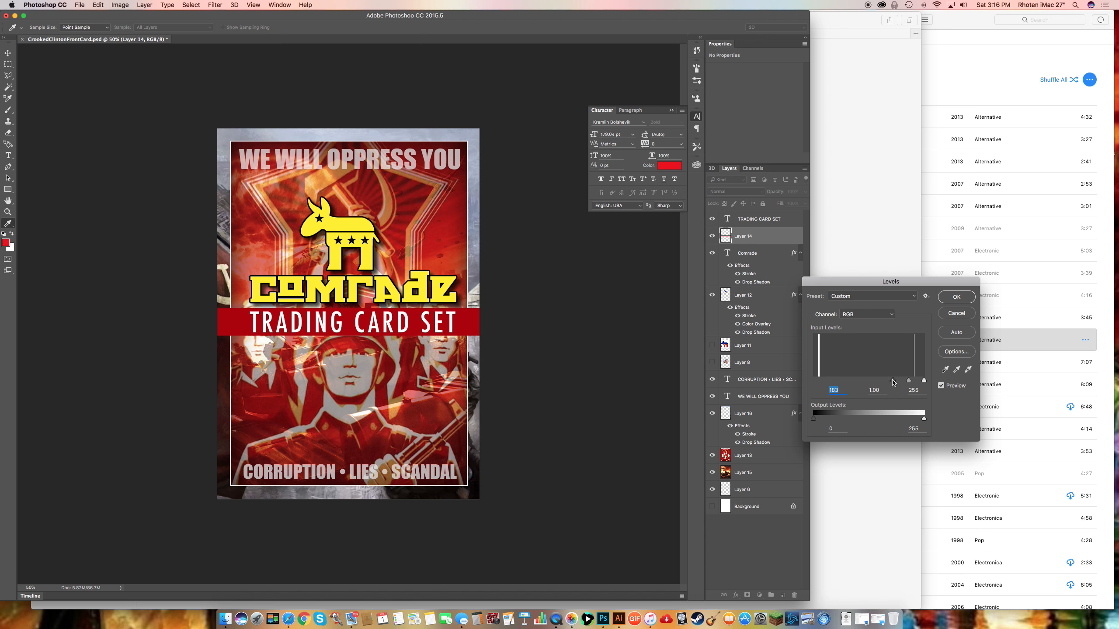
click(950, 298)
Add a Drop Shadow to the red banner on Layer 14 with the preset shadow settings.
click(736, 594)
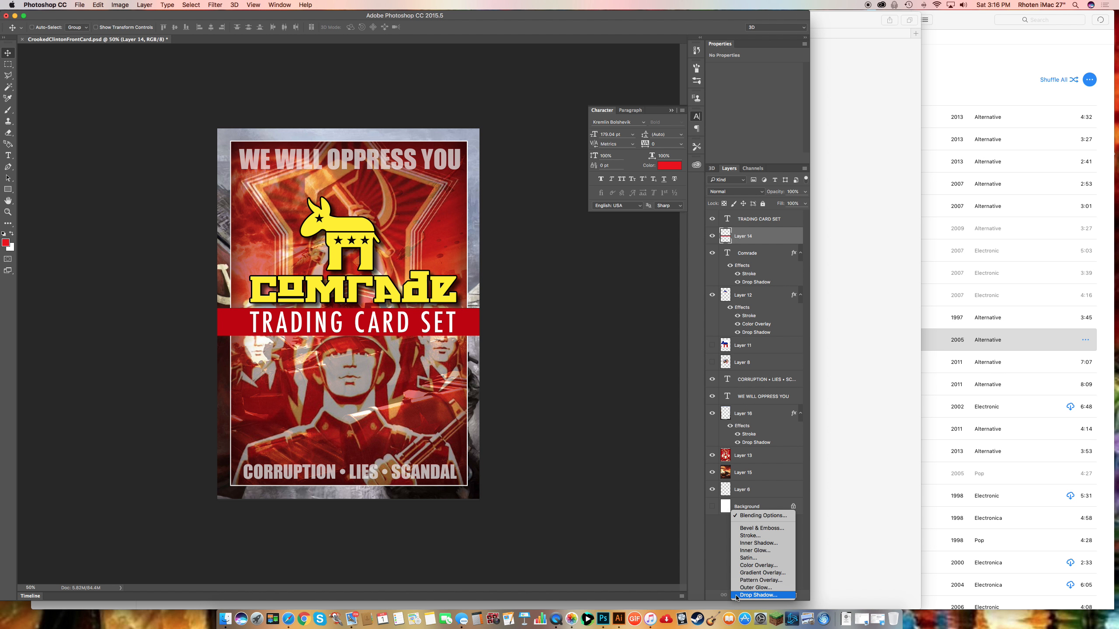
click(758, 595)
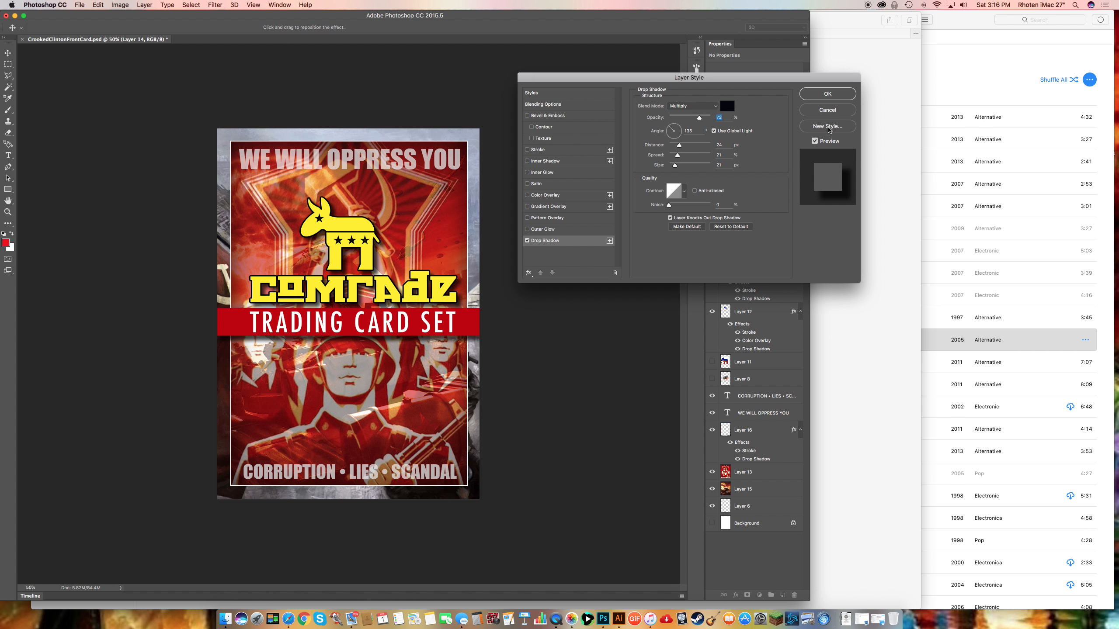
click(828, 94)
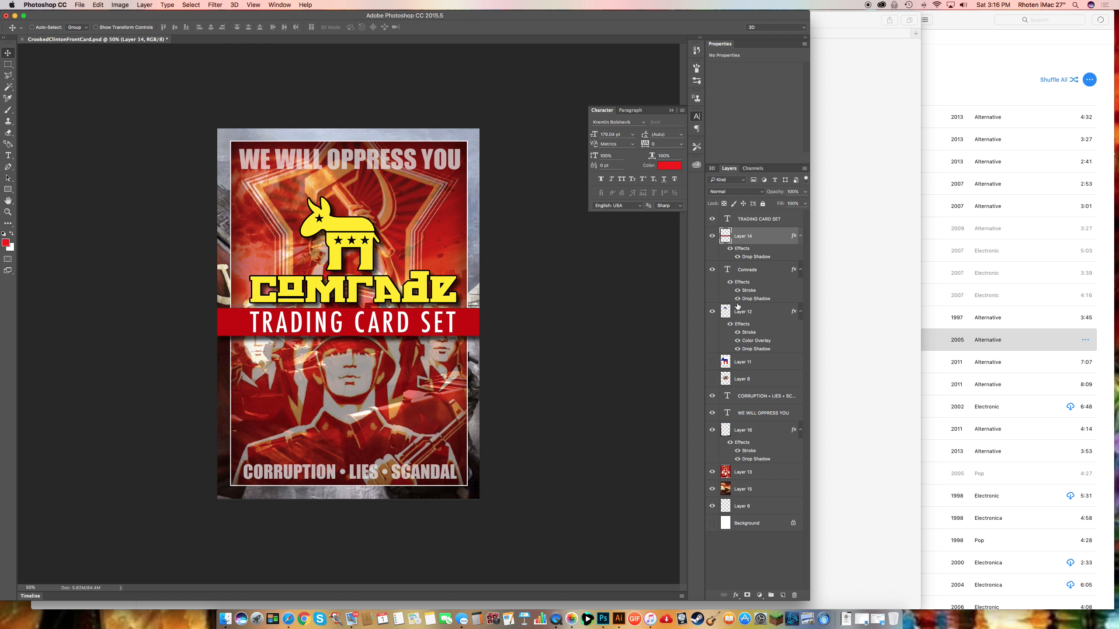
Scale the donkey, Comrade title, banner and TRADING CARD SET text down together and centre them higher on the card.
click(749, 223)
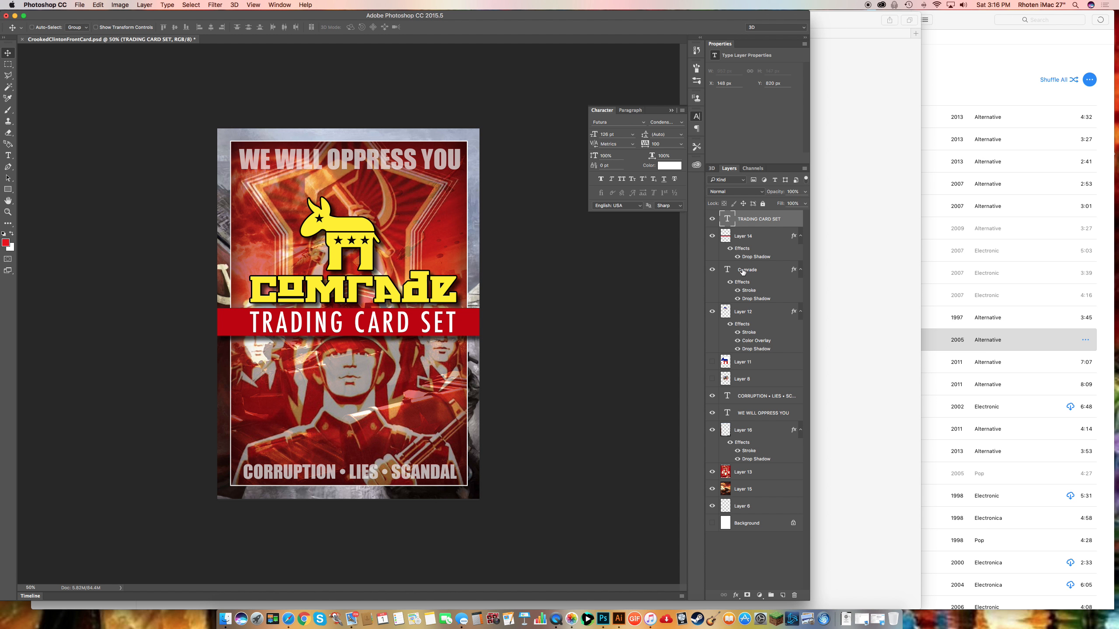
shift+click(743, 316)
key(super+t)
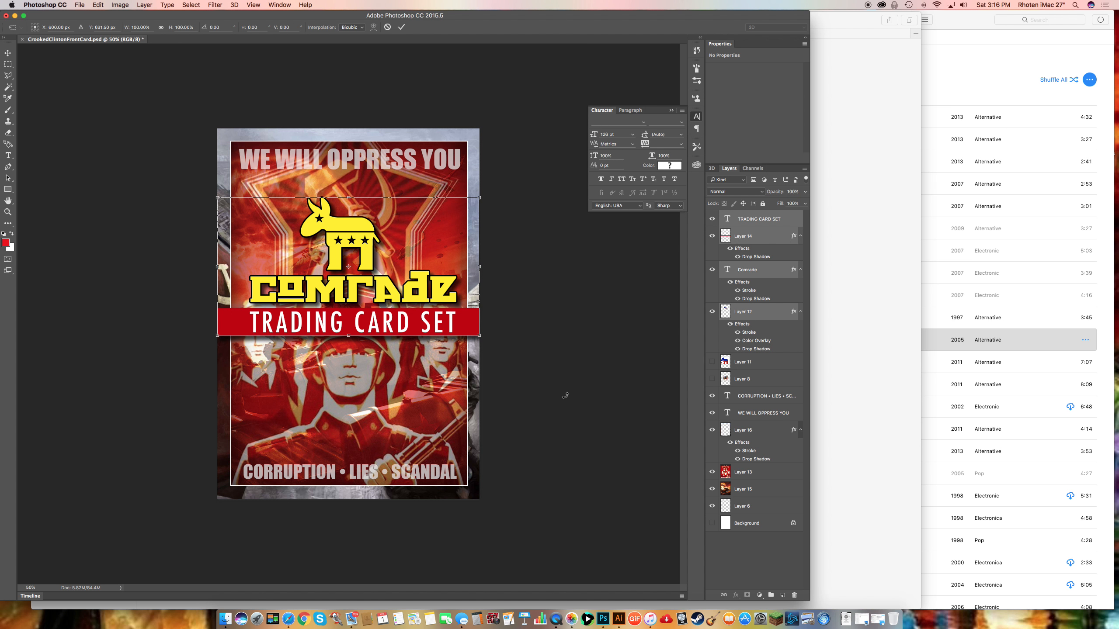
drag(217, 198, 278, 231)
drag(445, 282, 409, 264)
key(Return)
Trim both ends of the red banner on Layer 14 to the width of the Comrade title, and deselect.
click(7, 62)
drag(241, 261, 272, 322)
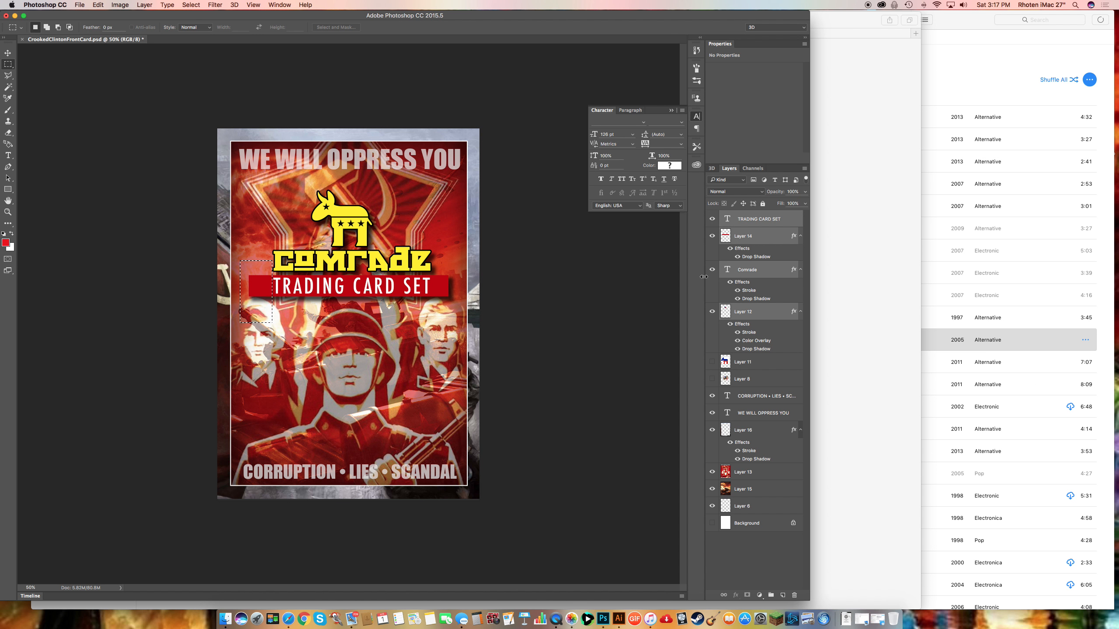
click(748, 238)
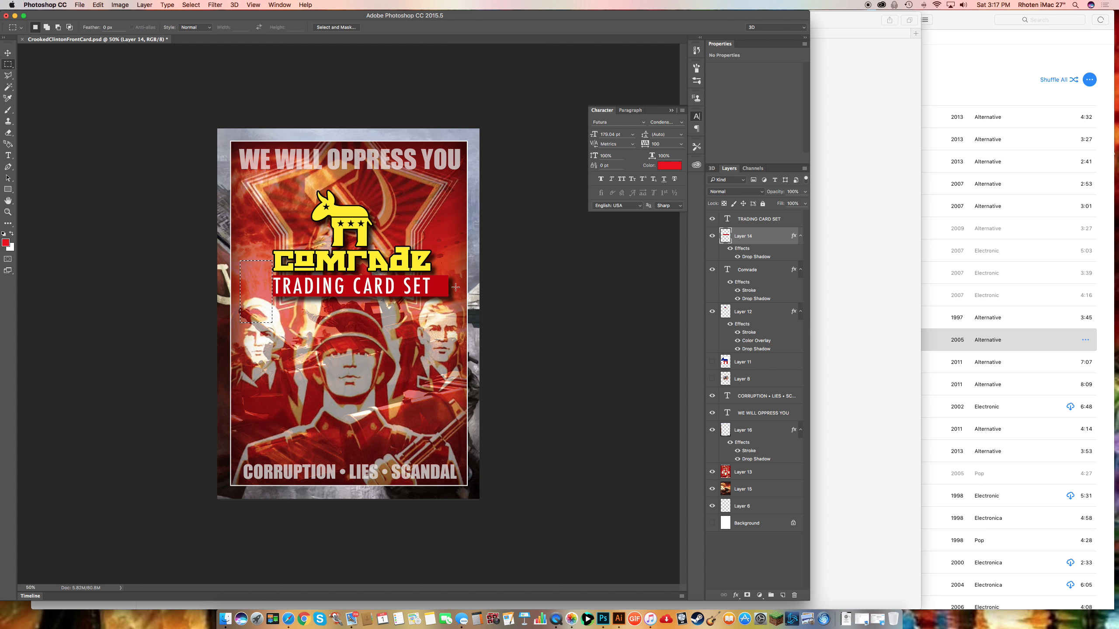
drag(432, 259, 458, 331)
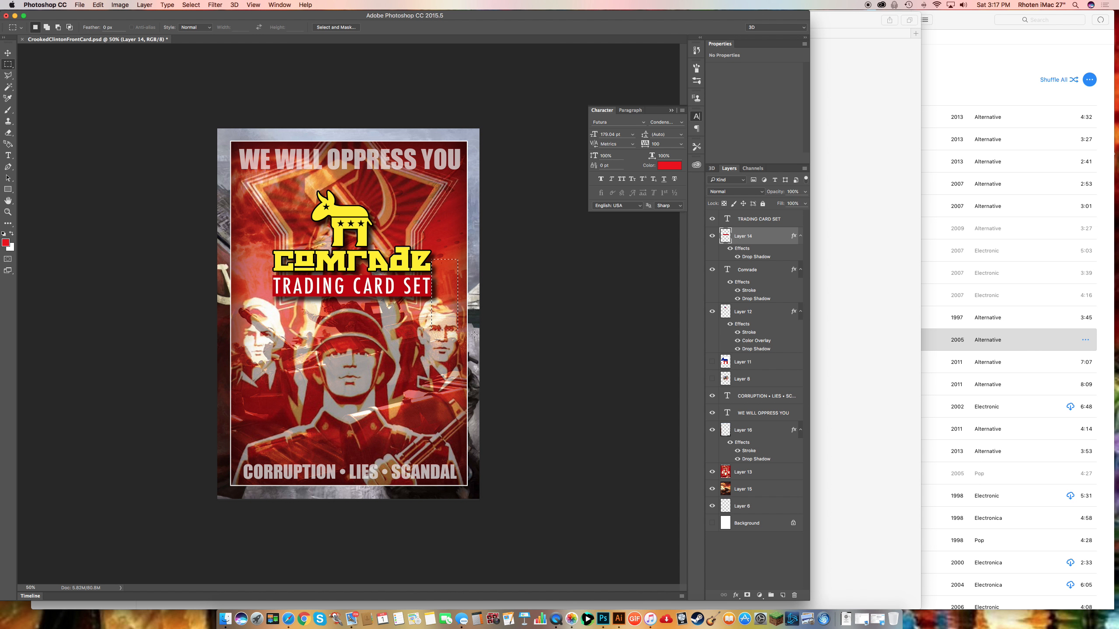
key(super+d)
Scale the TRADING CARD SET text down slightly so it fits inside the trimmed red banner.
click(8, 53)
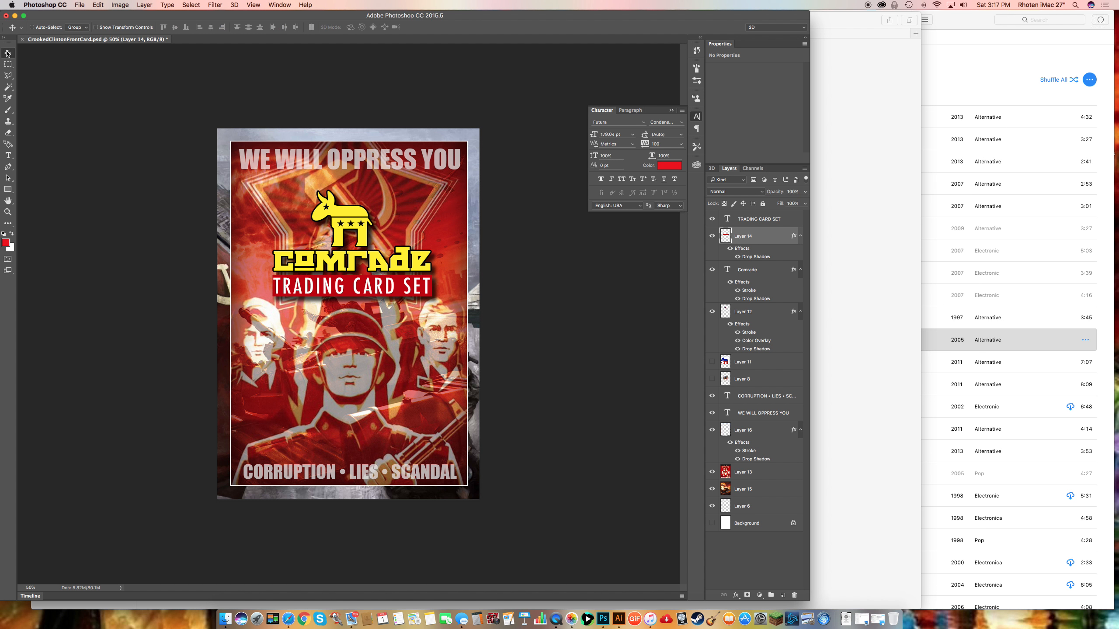
click(749, 220)
key(super+t)
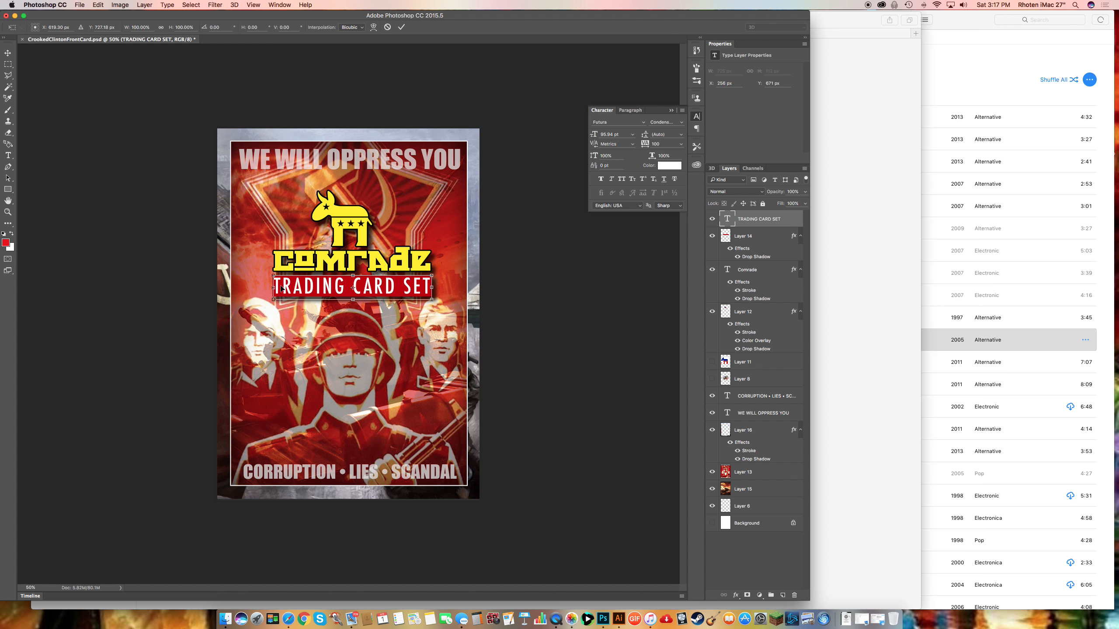
drag(274, 276, 279, 278)
key(Return)
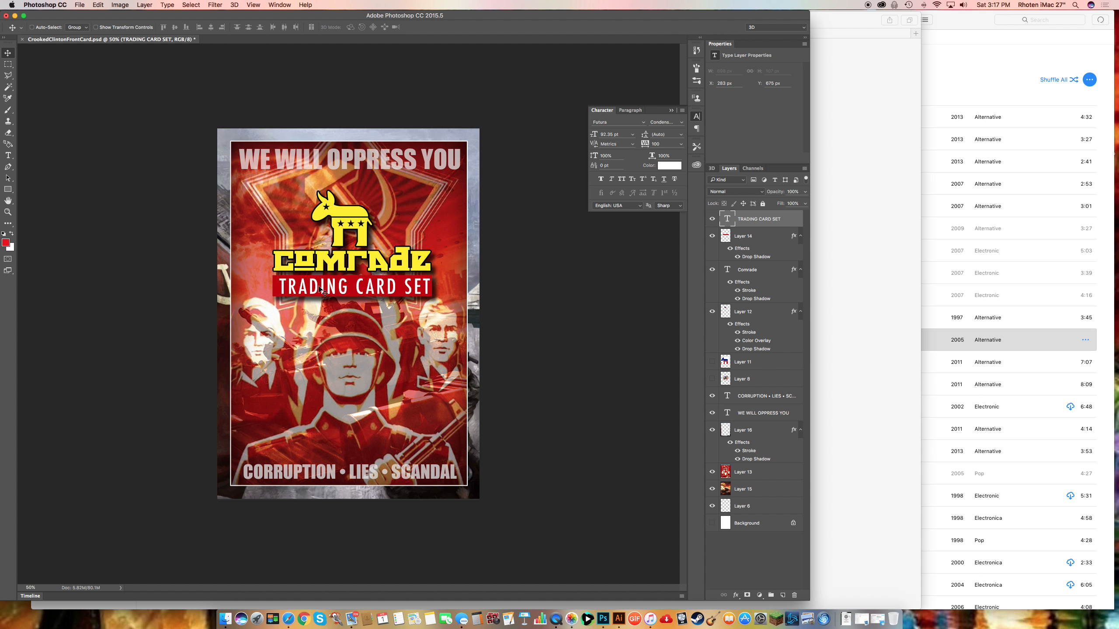
Nudge the TRADING CARD SET text left until it is centred on the red banner.
key(Left)
key(Left)
key(Left)
key(Left)
key(Left)
key(Left)
key(Left)
key(Left)
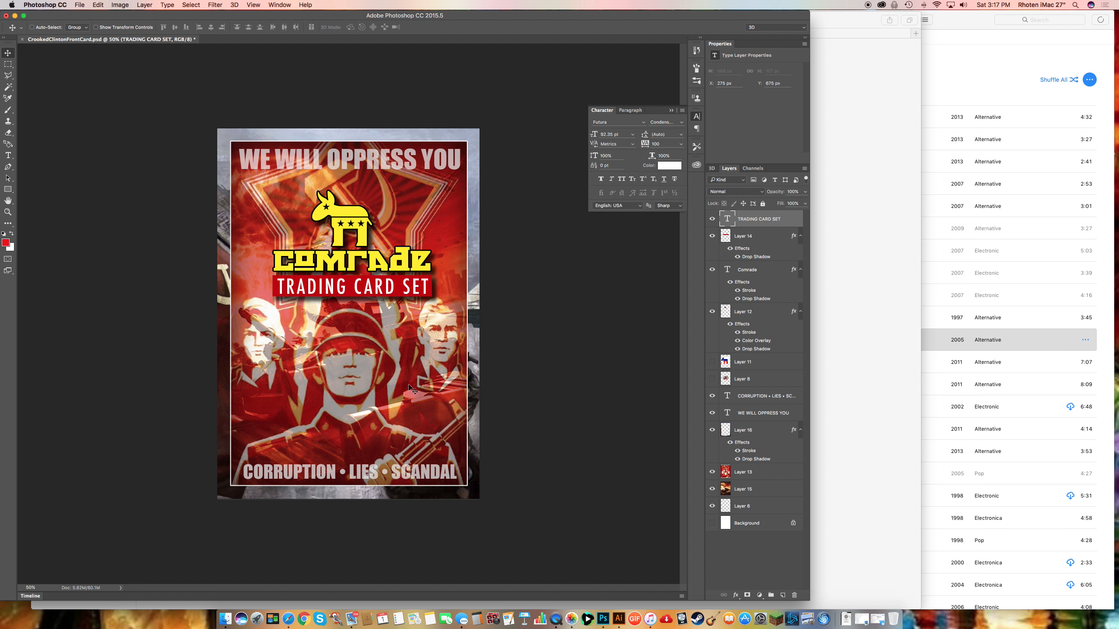
key(Left)
key(Left)
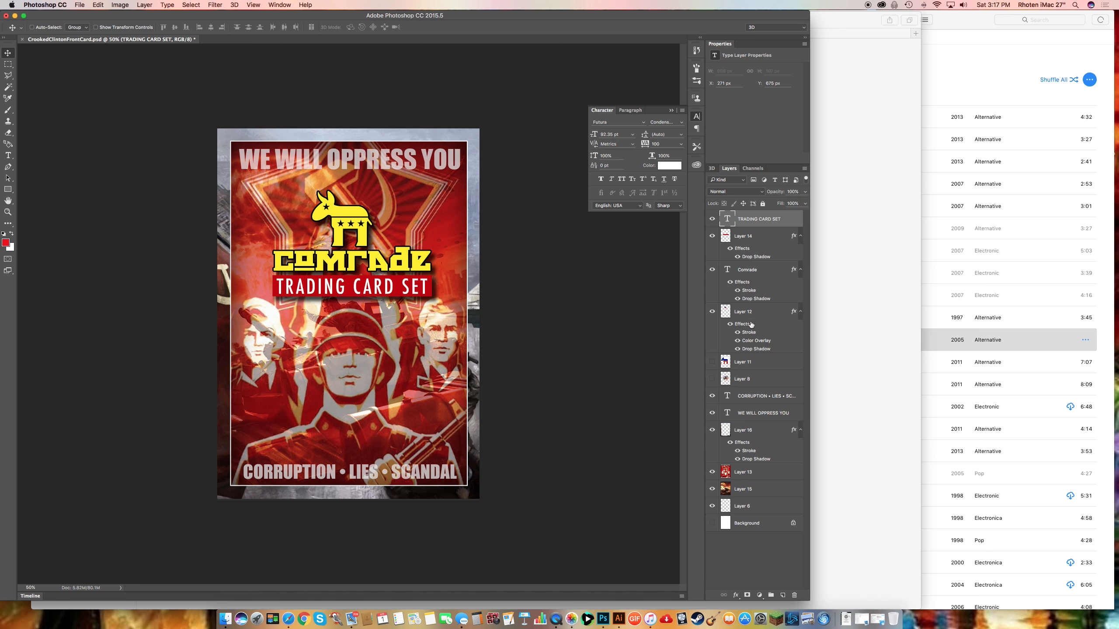
Group the text, banner, title and donkey layers as ComradeLogo and move the group up slightly on the card.
shift+click(739, 312)
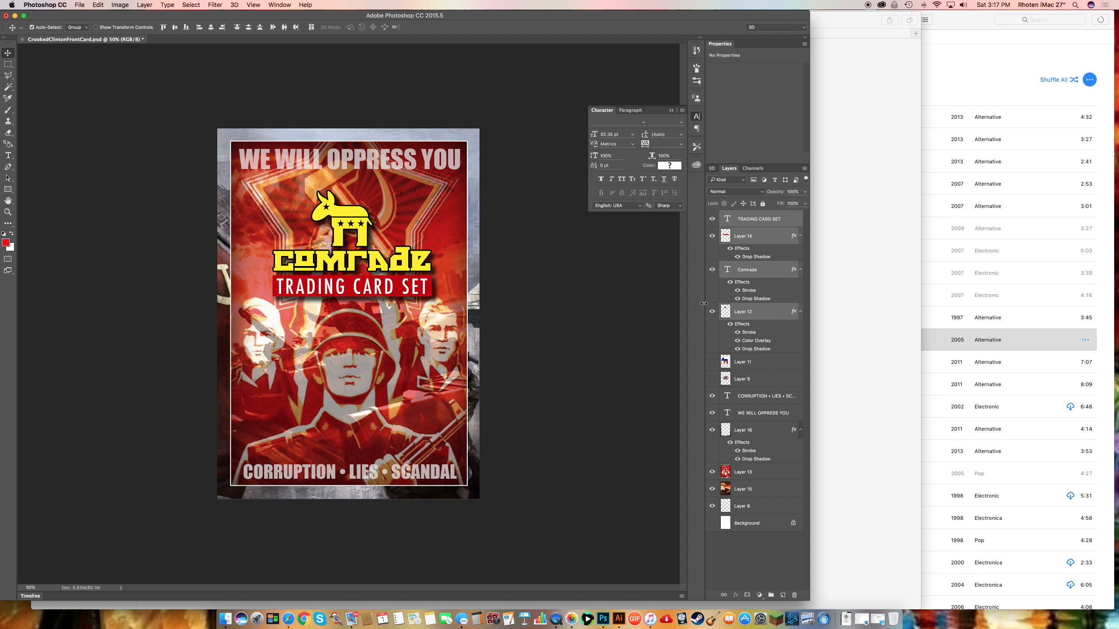
key(super+g)
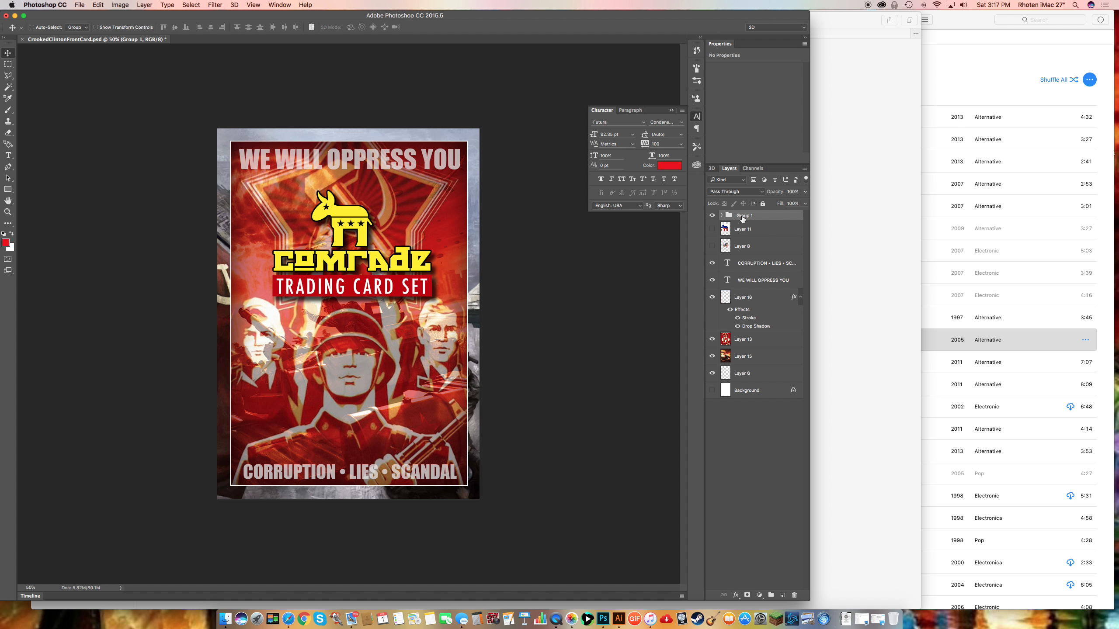
text(ComradeLogo)
key(Return)
drag(351, 282, 349, 255)
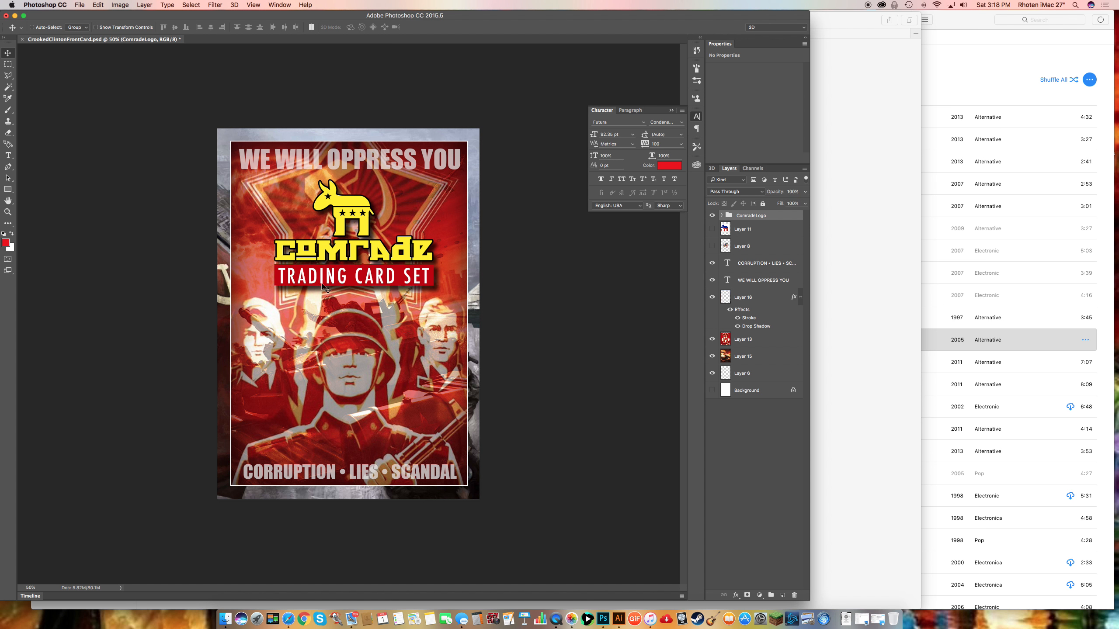
Replace the CORRUPTION • LIES • SCANDAL tagline at the foot of the card with PROPAGANDA • MEDIA • CONTROL.
click(11, 156)
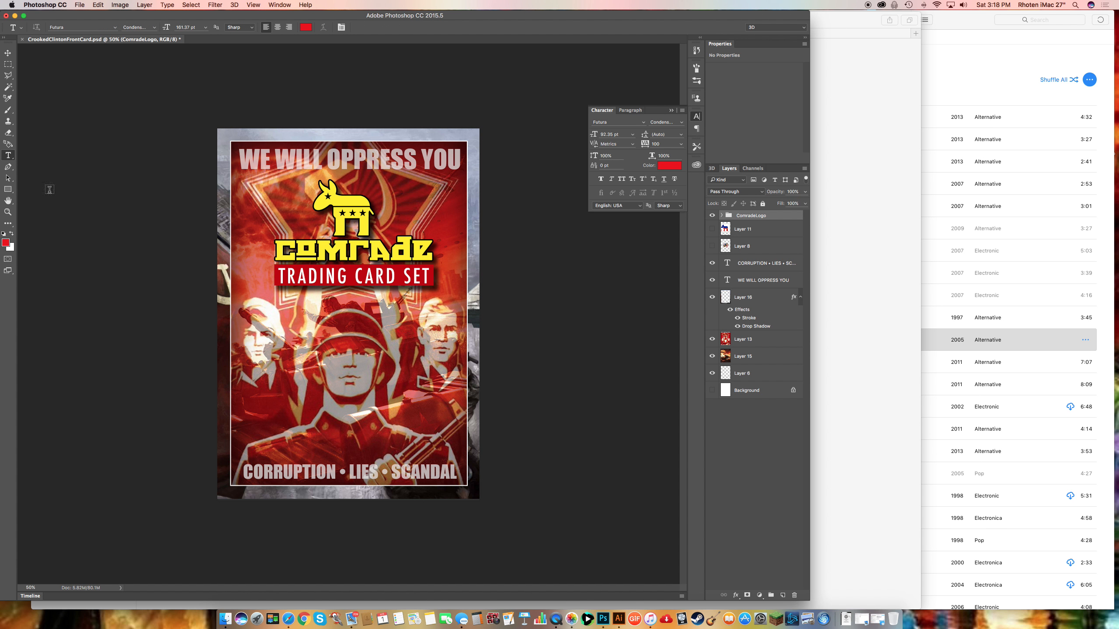
click(309, 481)
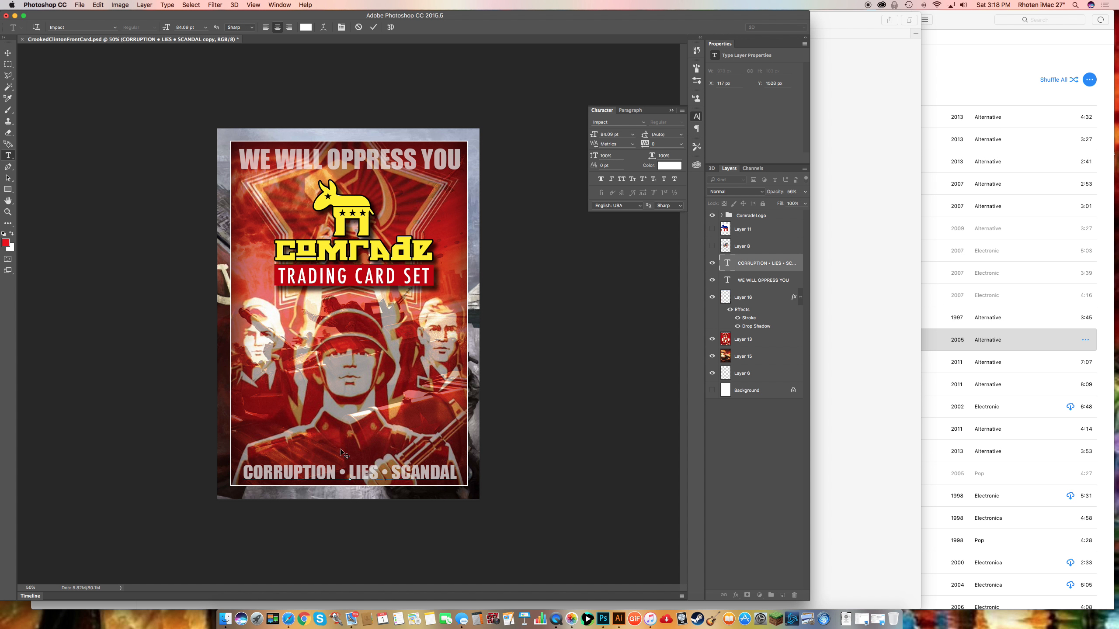
key(super+a)
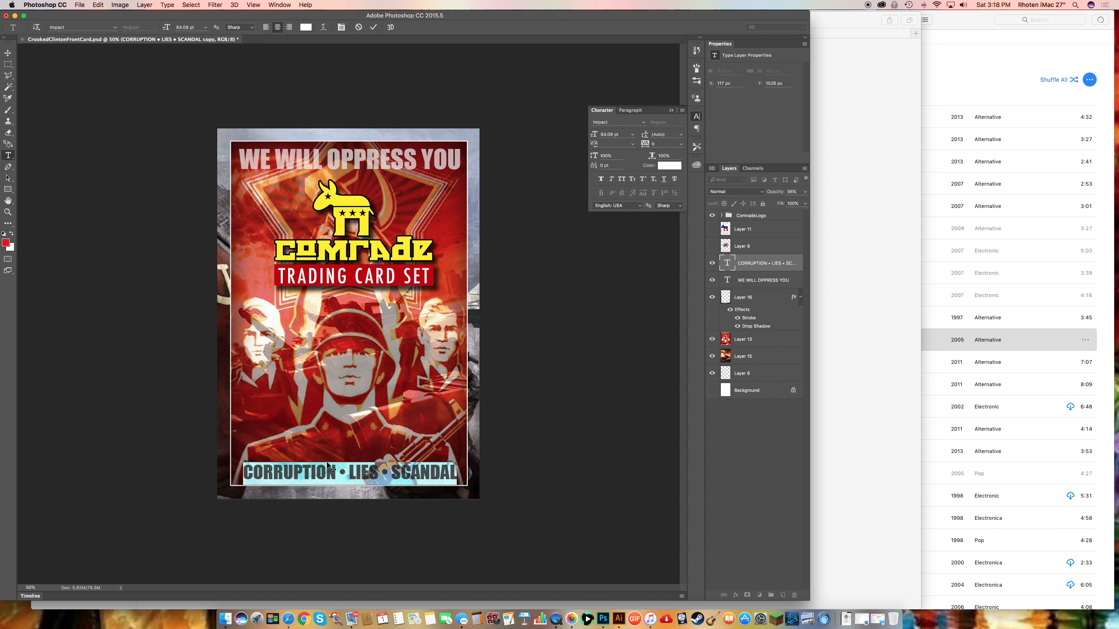
text(WITH)
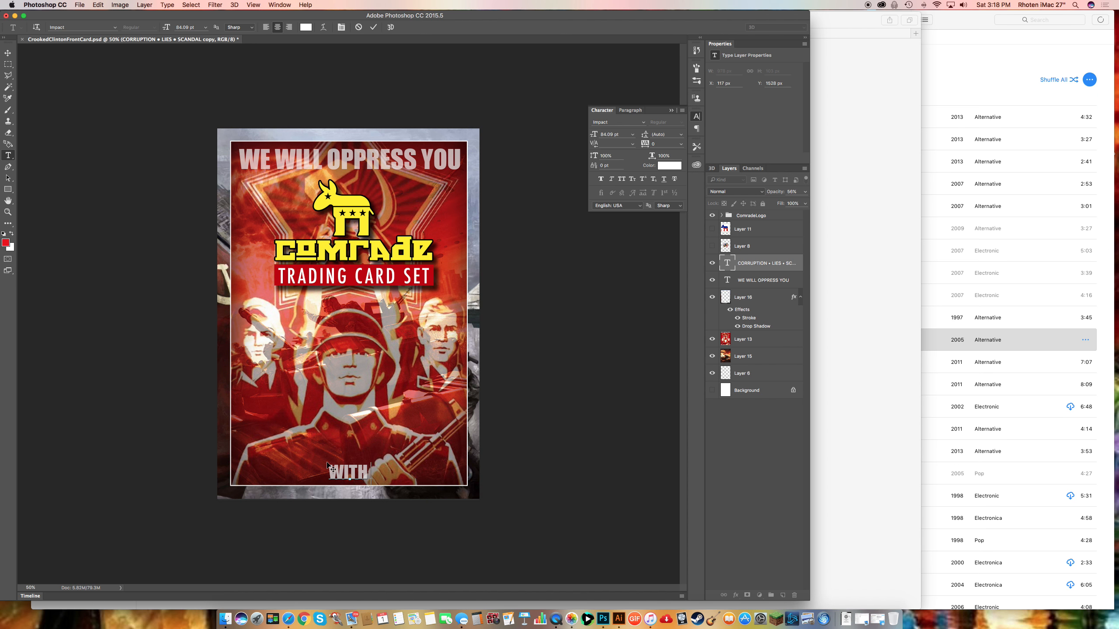
key(super+a)
key(BackSpace)
text(PROPAGANDA)
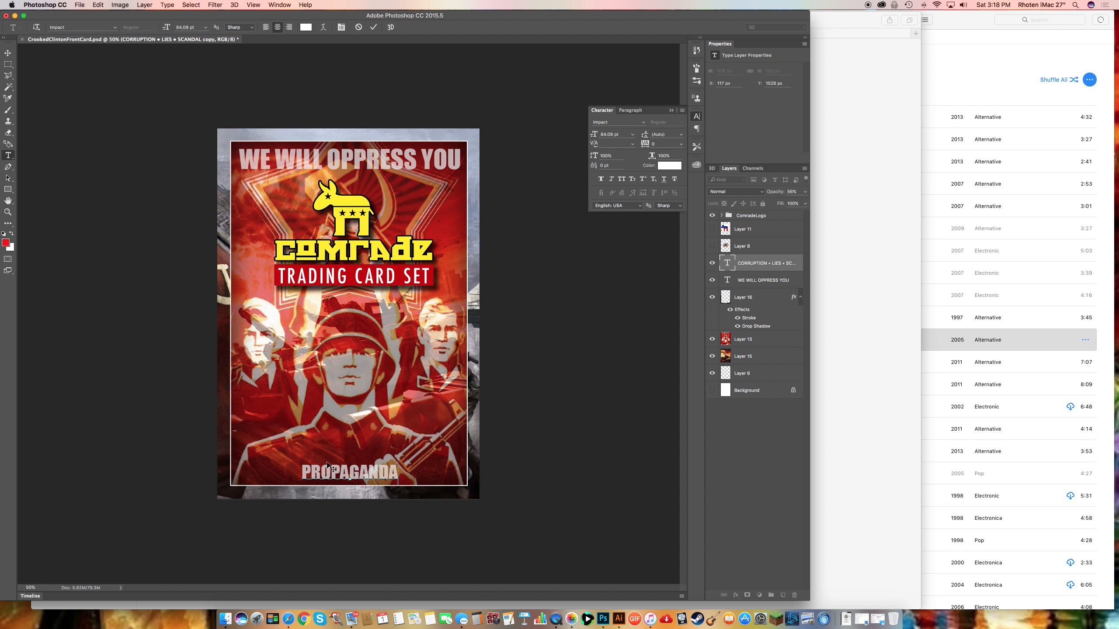
text( •)
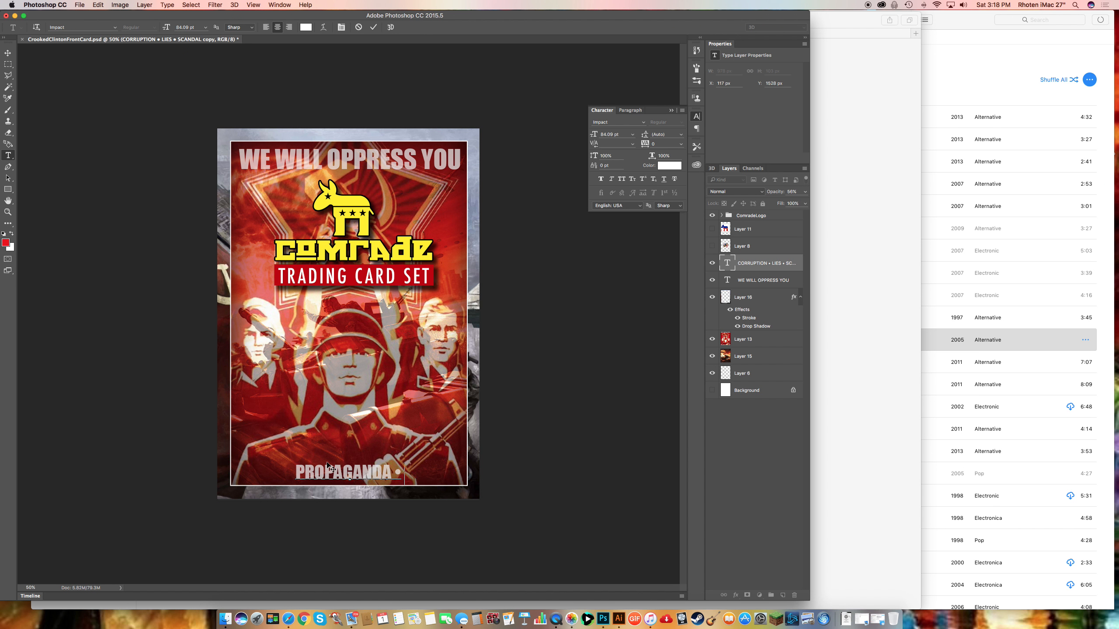
text( MEDIA • MEDIA)
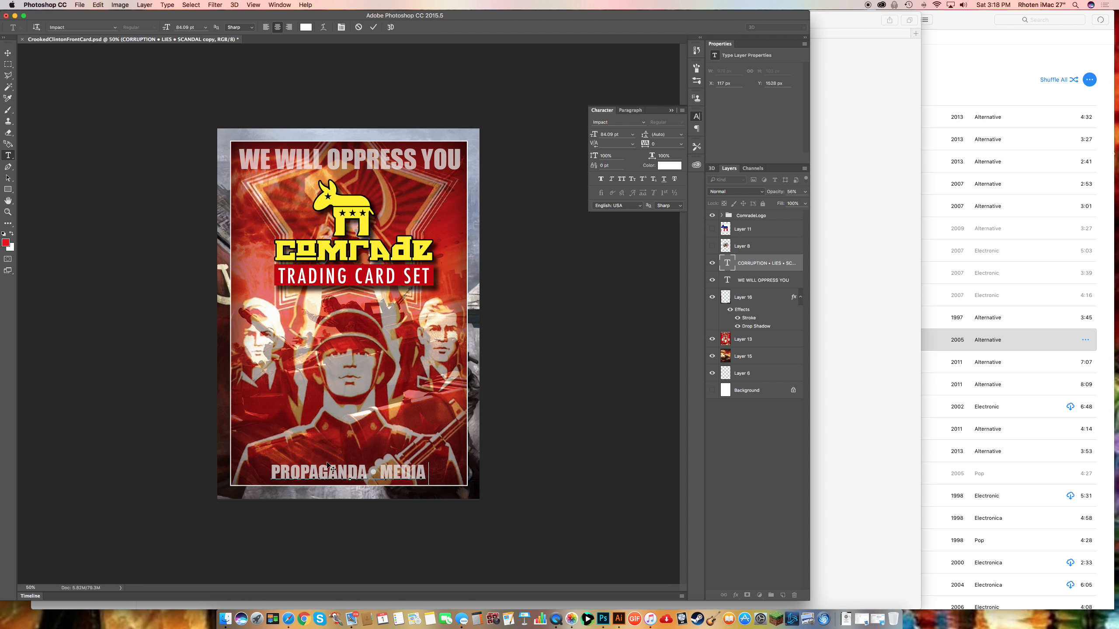
text(CONTROL)
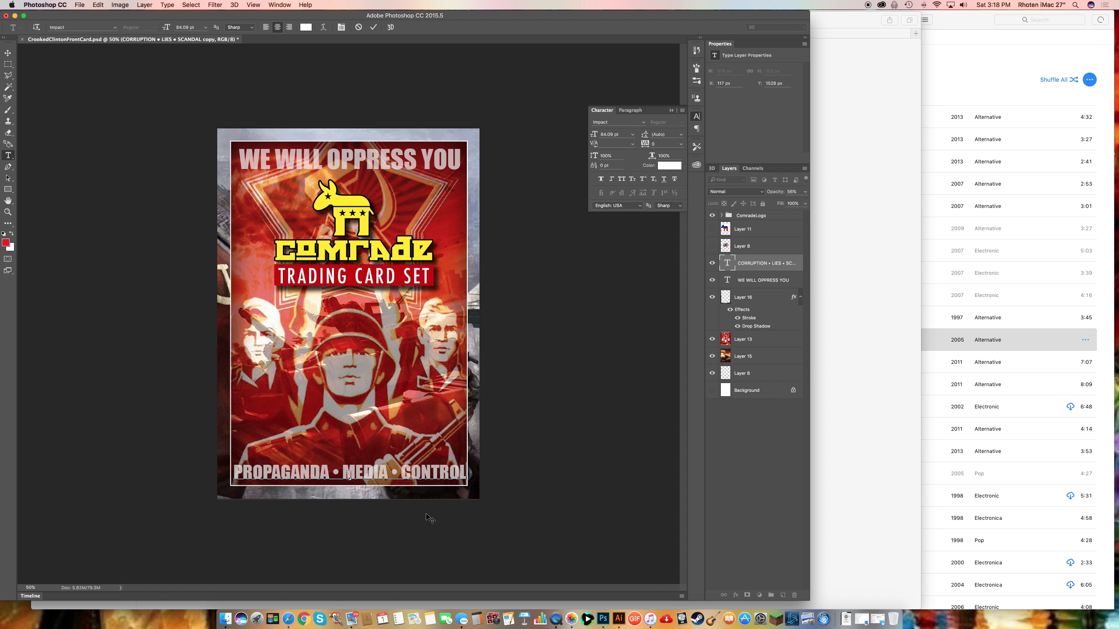
click(280, 475)
Scale the PROPAGANDA • MEDIA • CONTROL tagline down slightly and nudge it right until it sits centred inside the white border.
click(8, 53)
key(super+t)
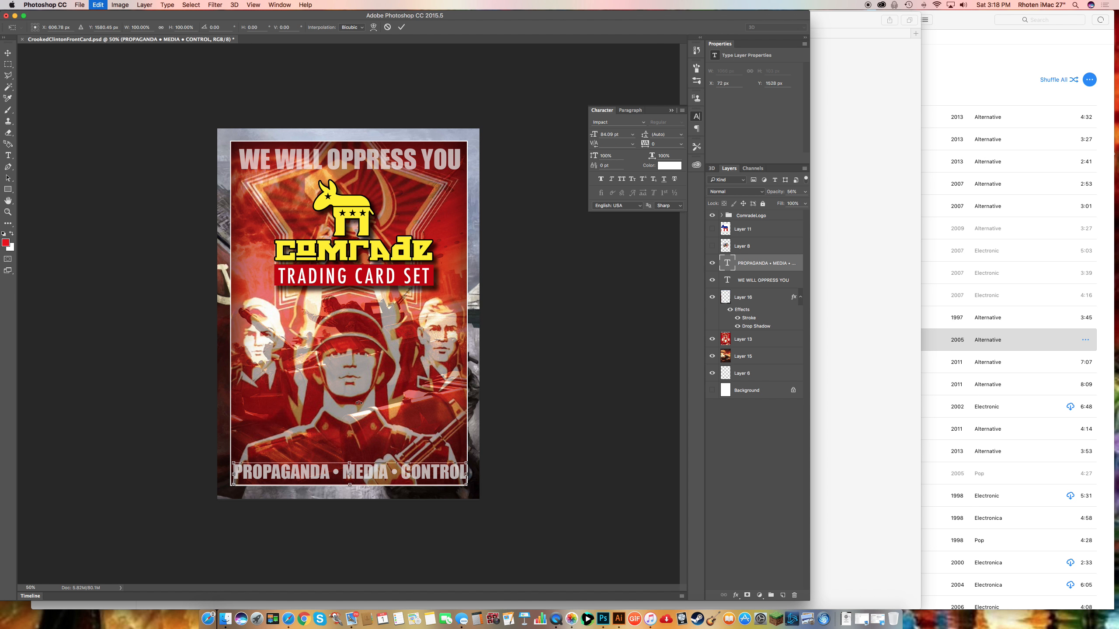
drag(462, 484, 453, 480)
key(Return)
key(Right)
key(Right)
key(Right)
key(Right)
key(Right)
key(Right)
key(Right)
key(Right)
key(Right)
key(Right)
key(Right)
key(Right)
key(Right)
key(Right)
key(Right)
key(Right)
key(Right)
key(Right)
key(Right)
key(Right)
key(Right)
key(Right)
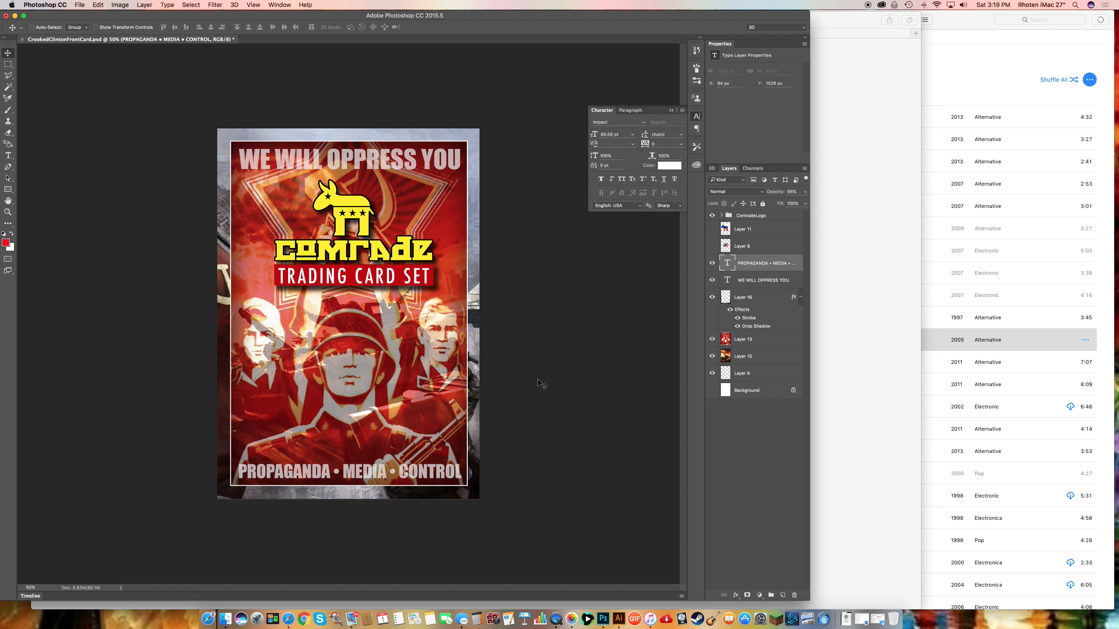
key(Tab)
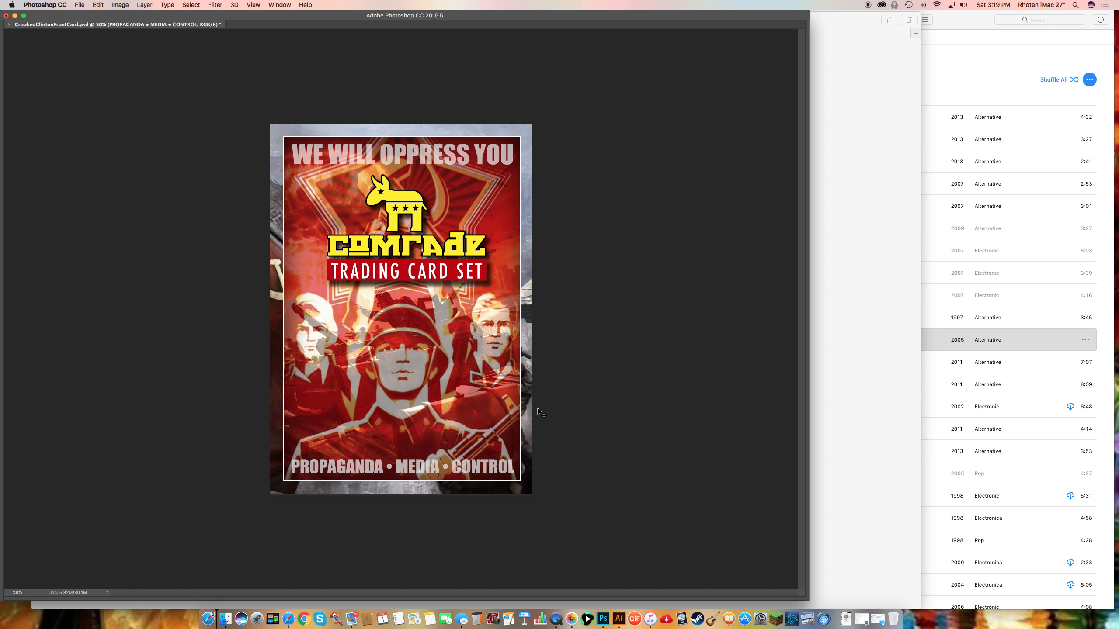
key(Tab)
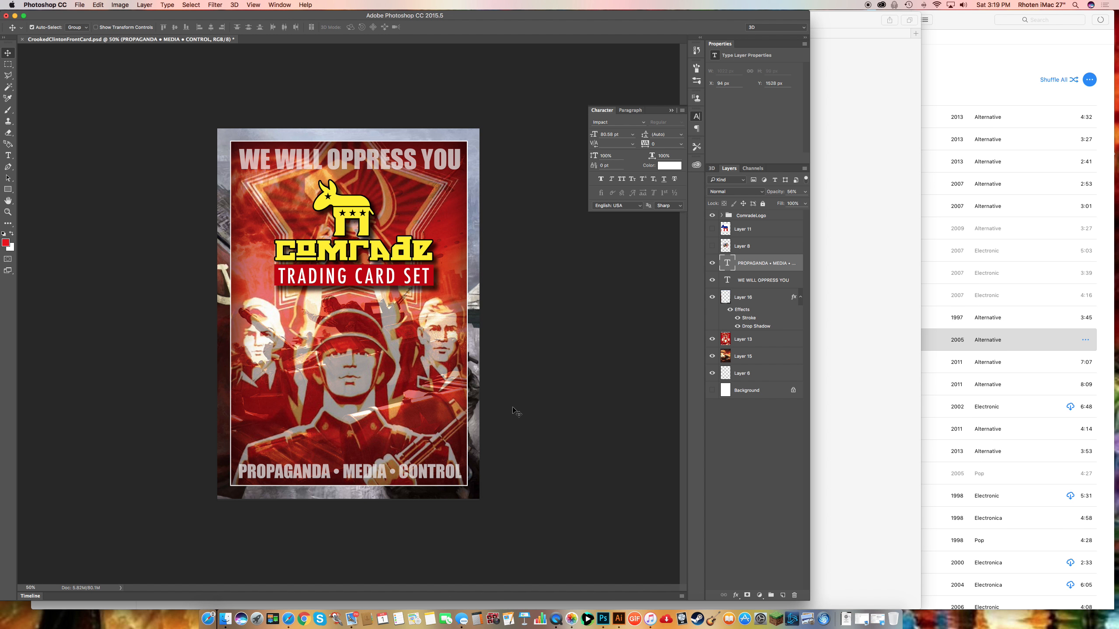
Save a layered copy of CrookedClintonFrontCard.psd in a new ComradeCards folder inside the Politics folder.
key(super+shift+s)
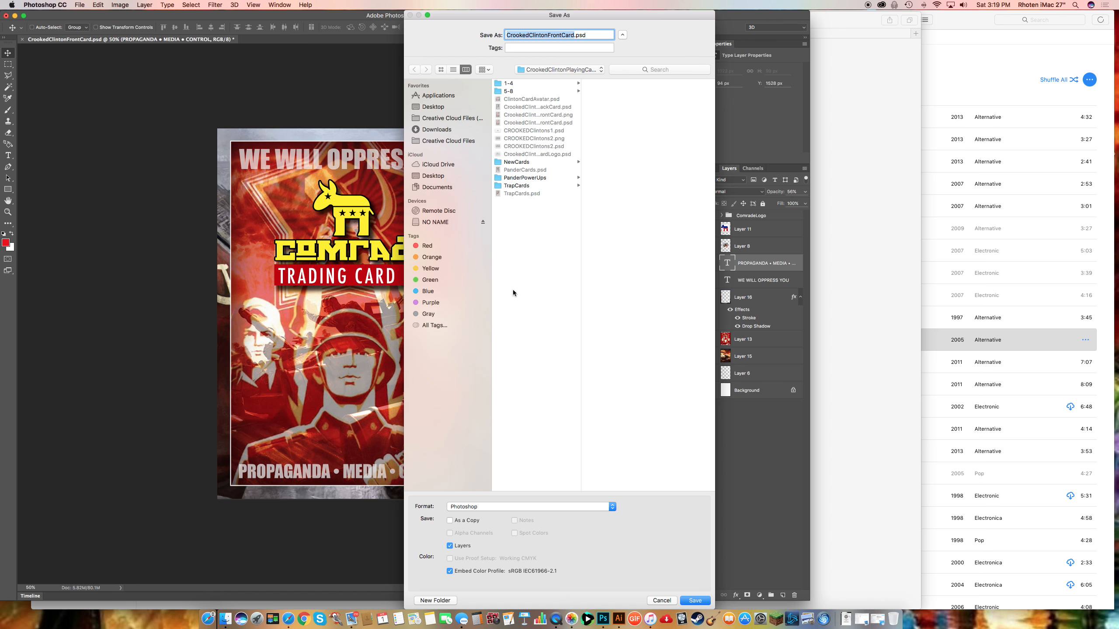
click(533, 70)
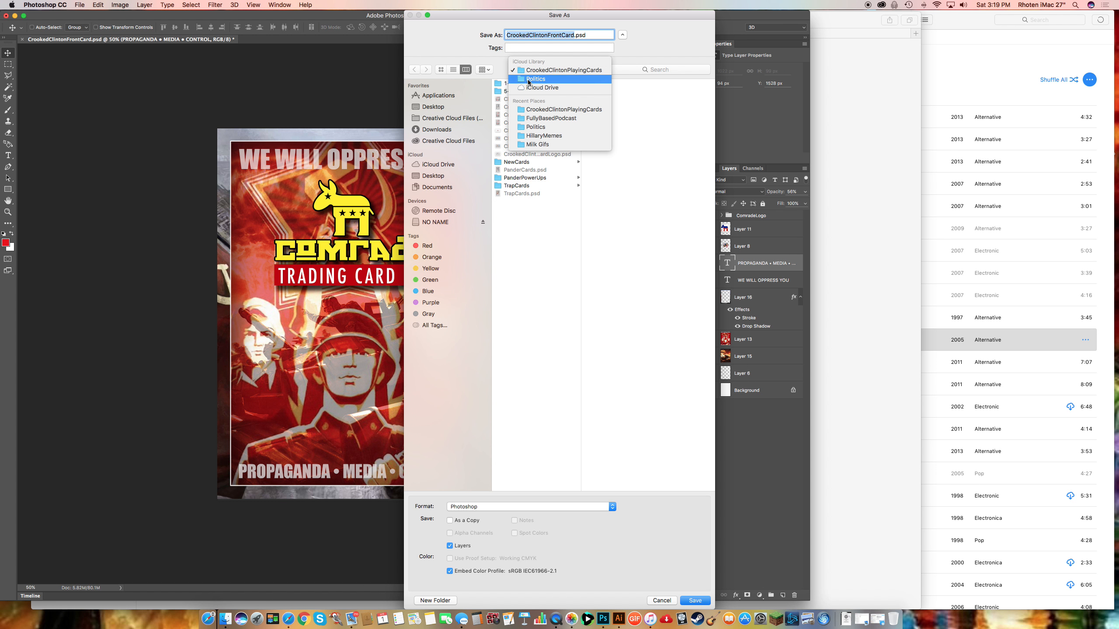
click(530, 80)
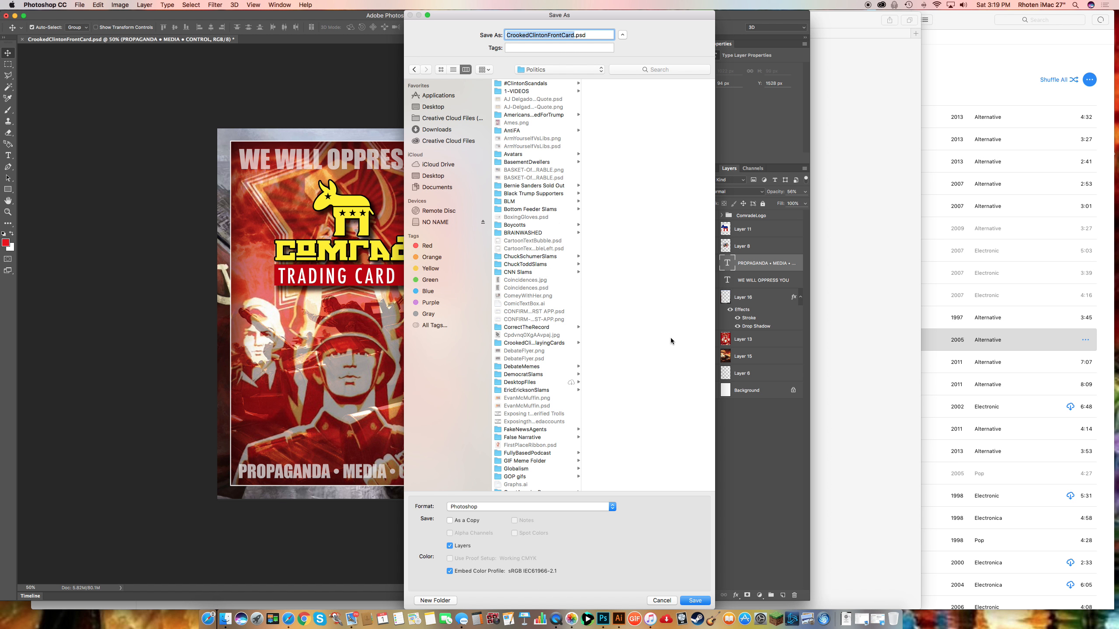
click(436, 600)
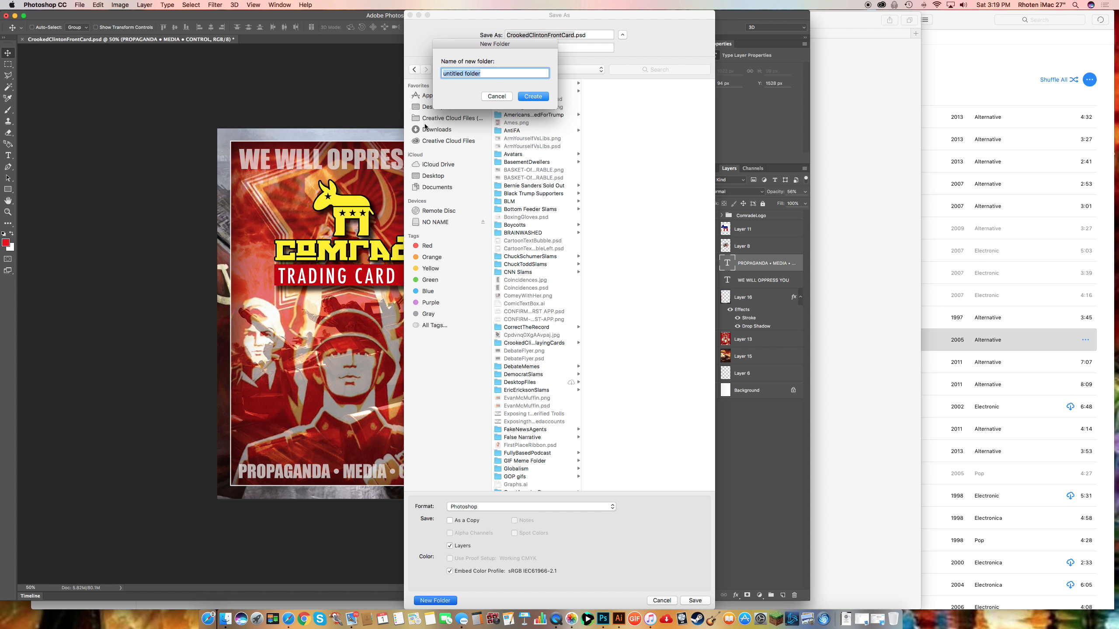
text(ComradeCards)
key(Return)
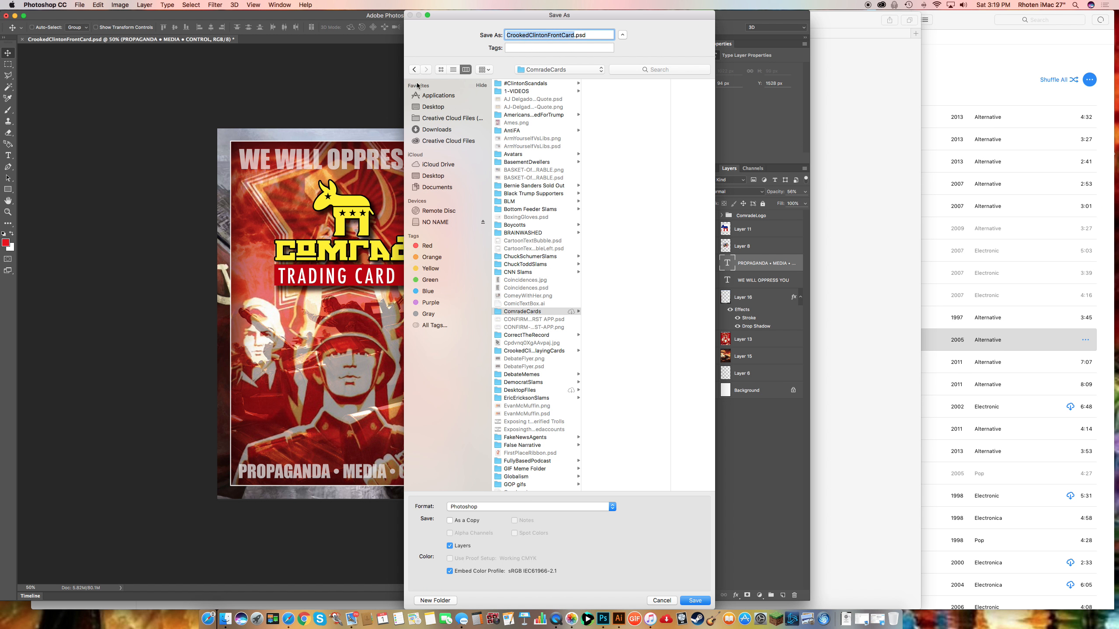
click(694, 601)
key(Return)
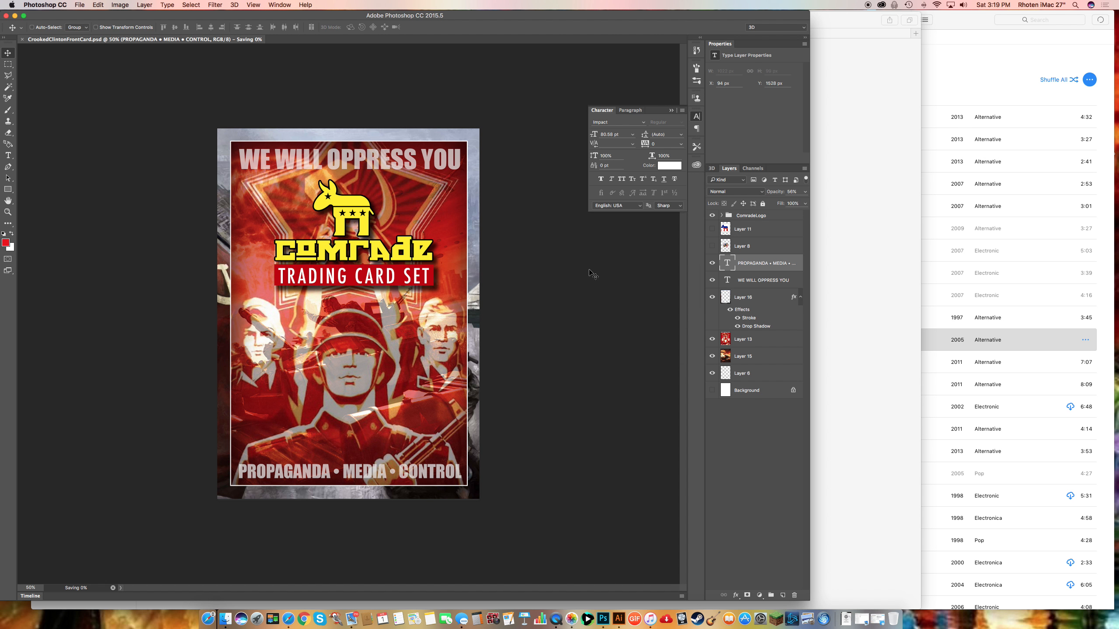